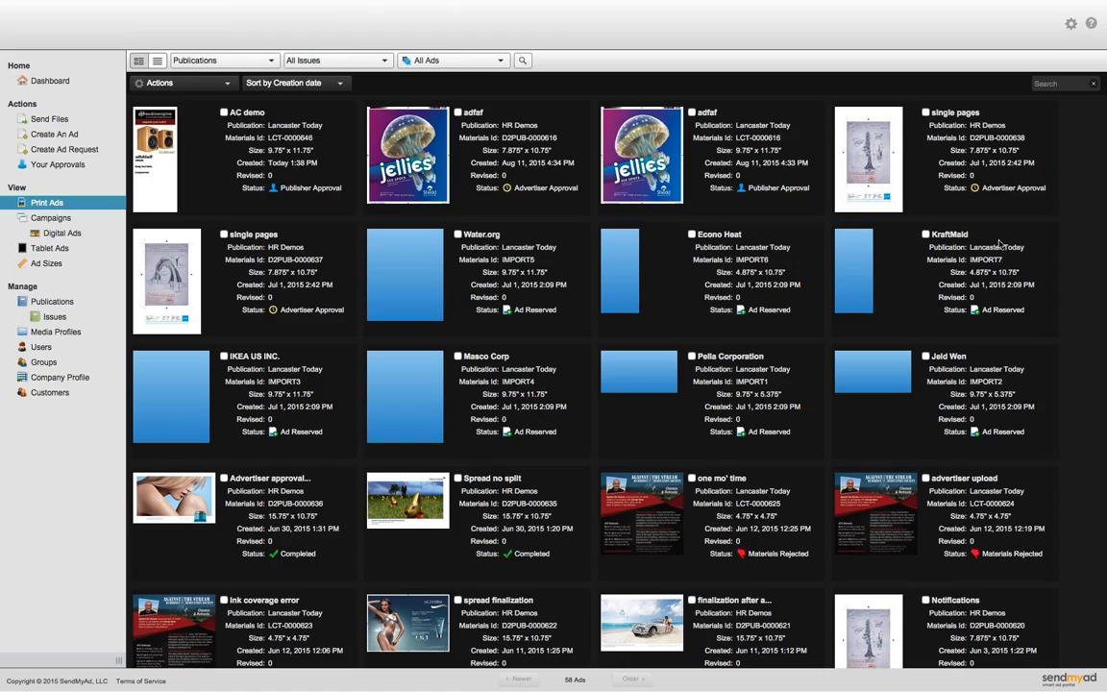
- Open the jellies ad awaiting advertiser approval, Materials Id D2PUB-0000616, and view it in Softproof (V2)
left_click(421, 159)
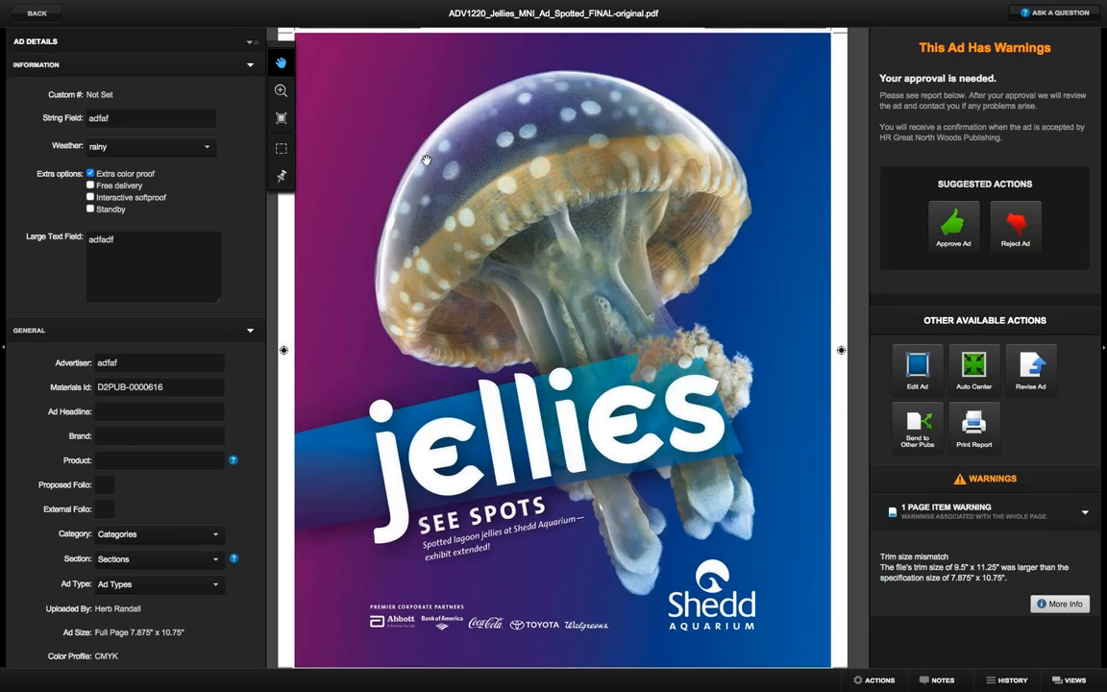
left_click(878, 679)
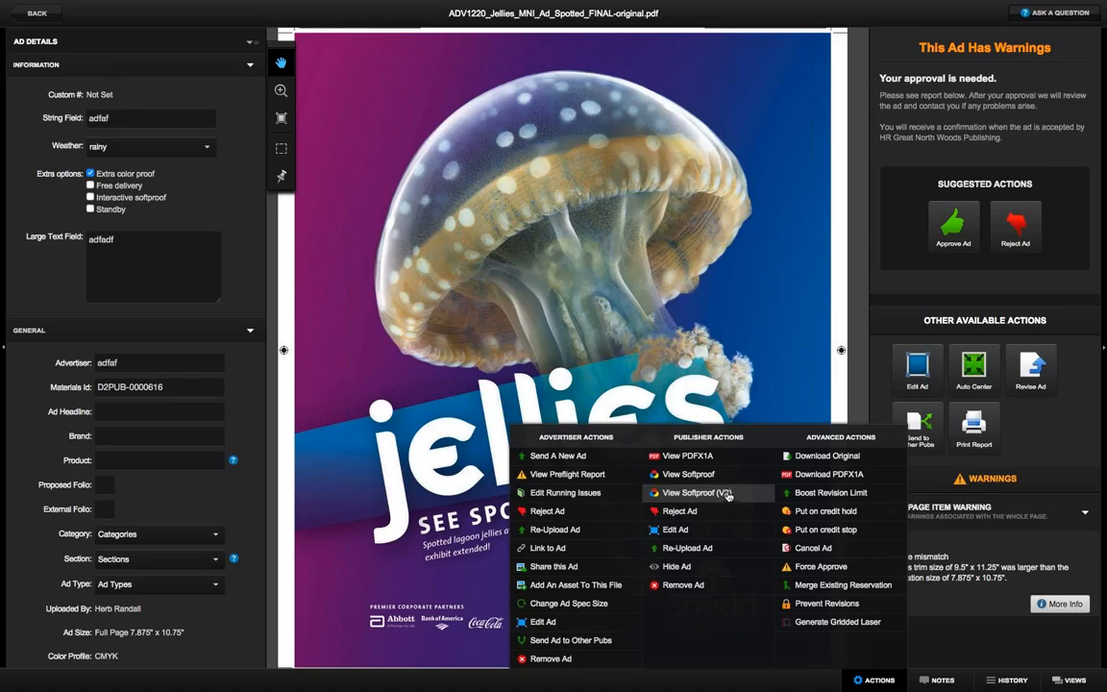
left_click(728, 493)
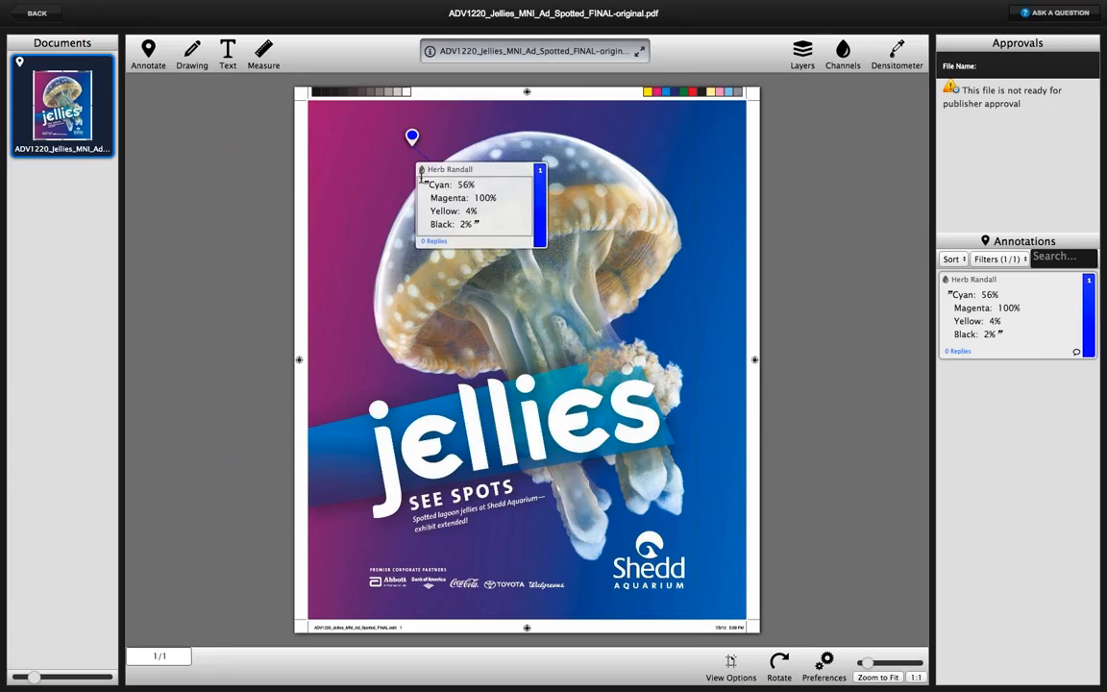
right_click(323, 160)
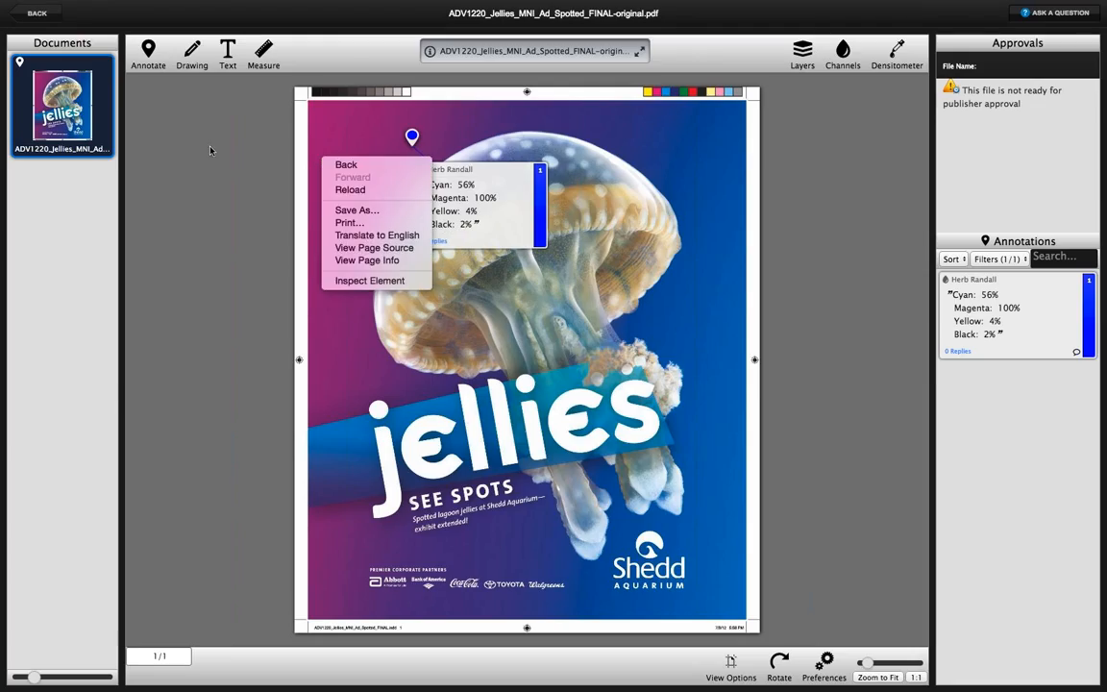
left_click(211, 150)
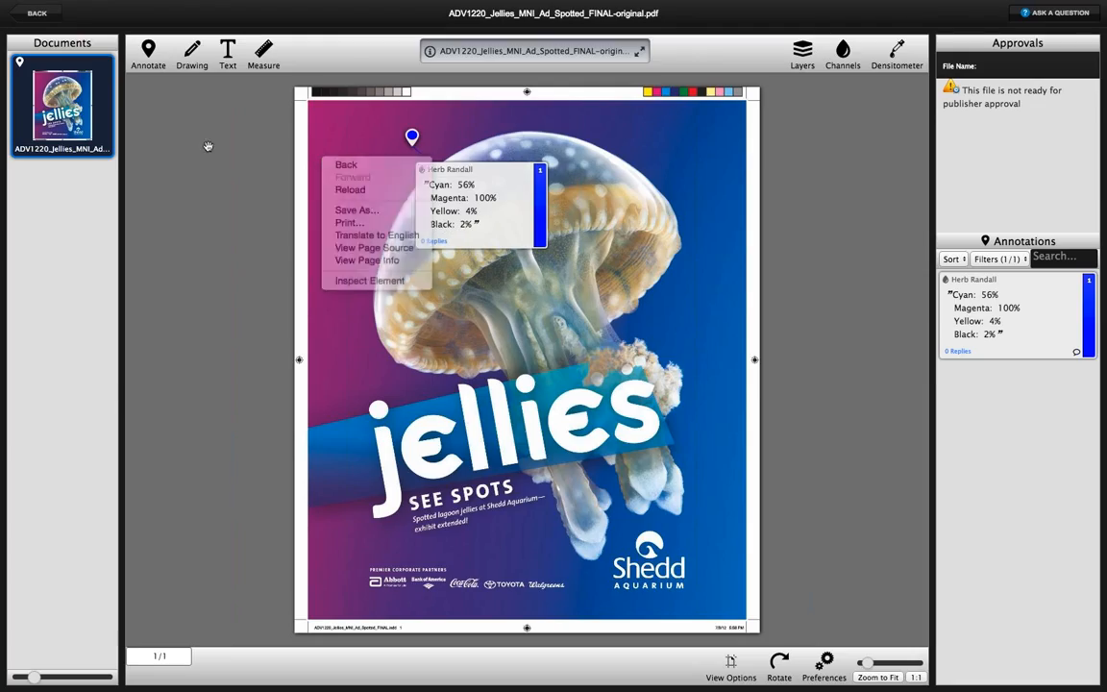
right_click(174, 123)
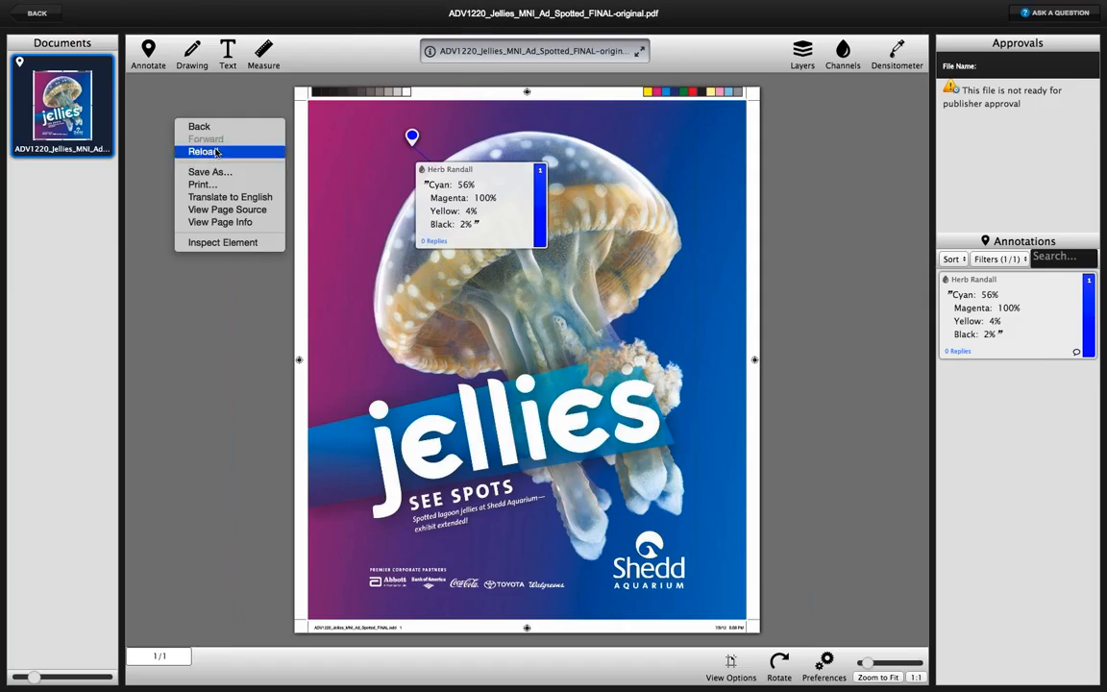
left_click(193, 282)
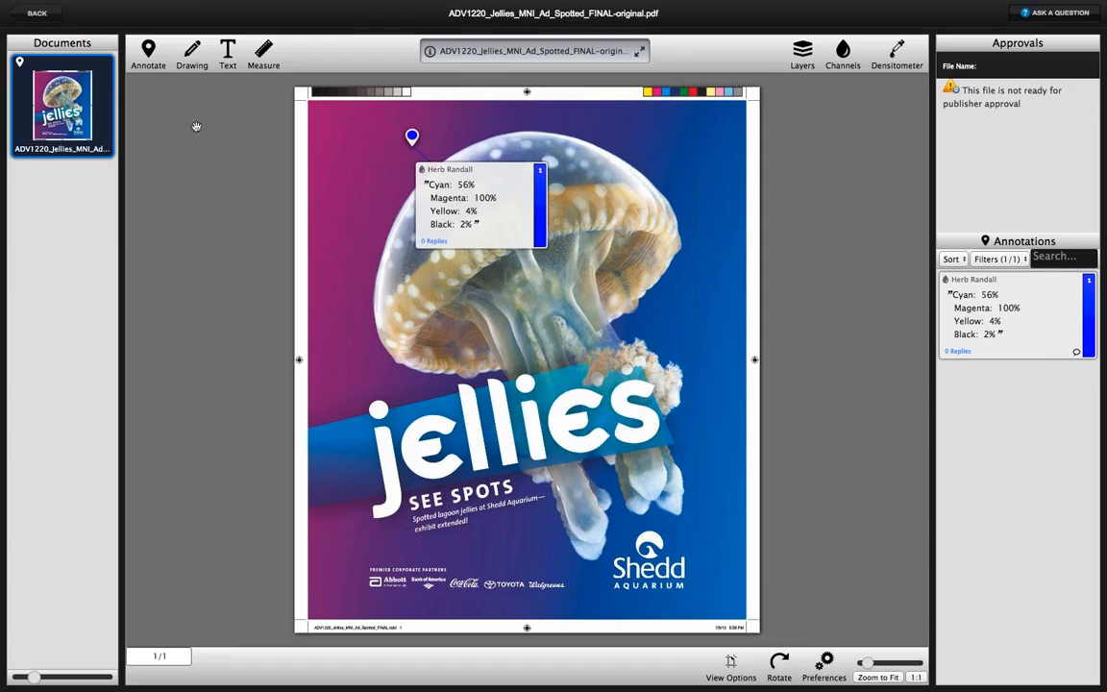
- Move the note of annotation 1 off the jellyfish to the empty area beside the page's left edge
left_click_drag(513, 184, 286, 171)
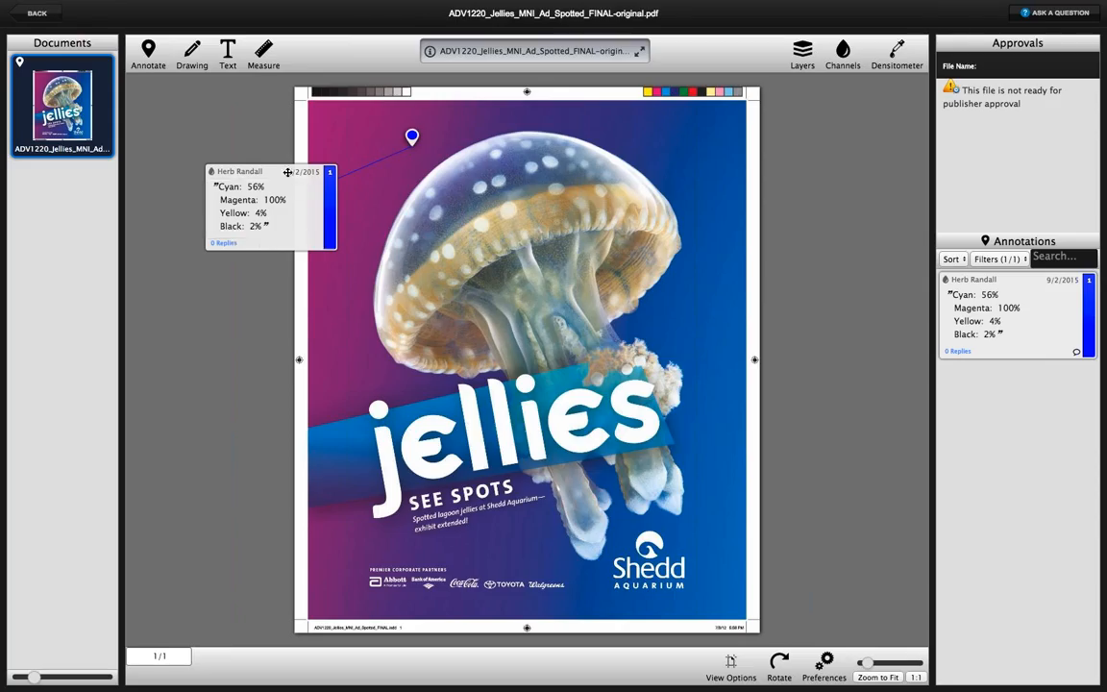
left_click_drag(287, 172, 271, 217)
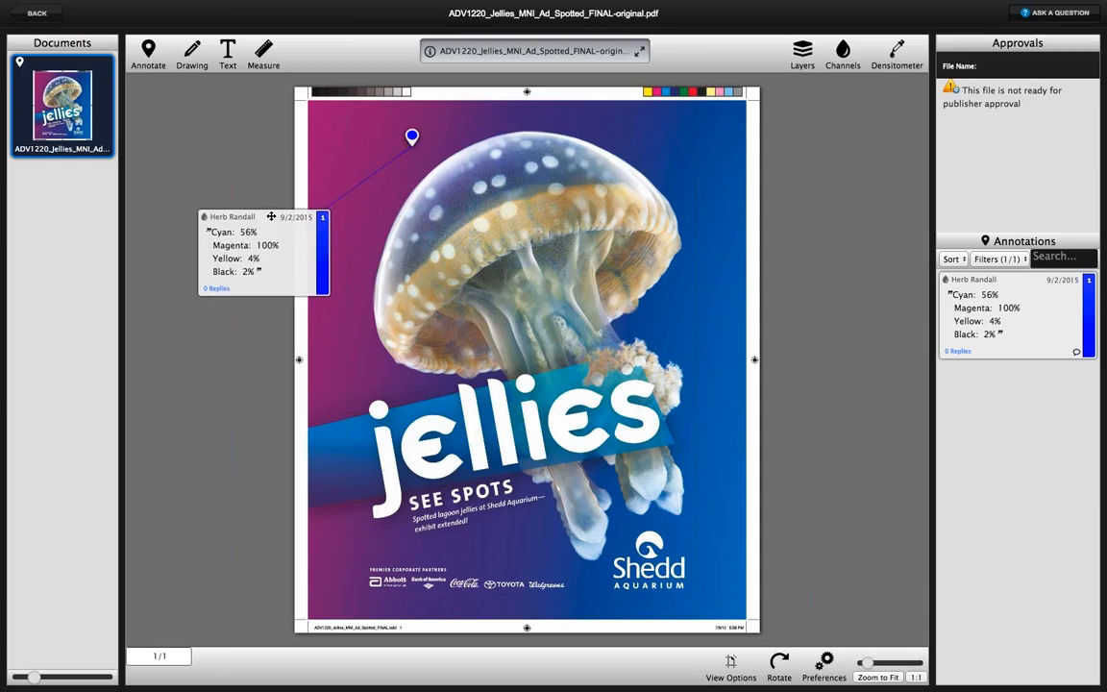
mouse_move(271, 217)
left_mouse_down()
mouse_move(351, 258)
mouse_move(510, 228)
mouse_move(393, 273)
left_mouse_up()
left_click_drag(261, 259, 223, 232)
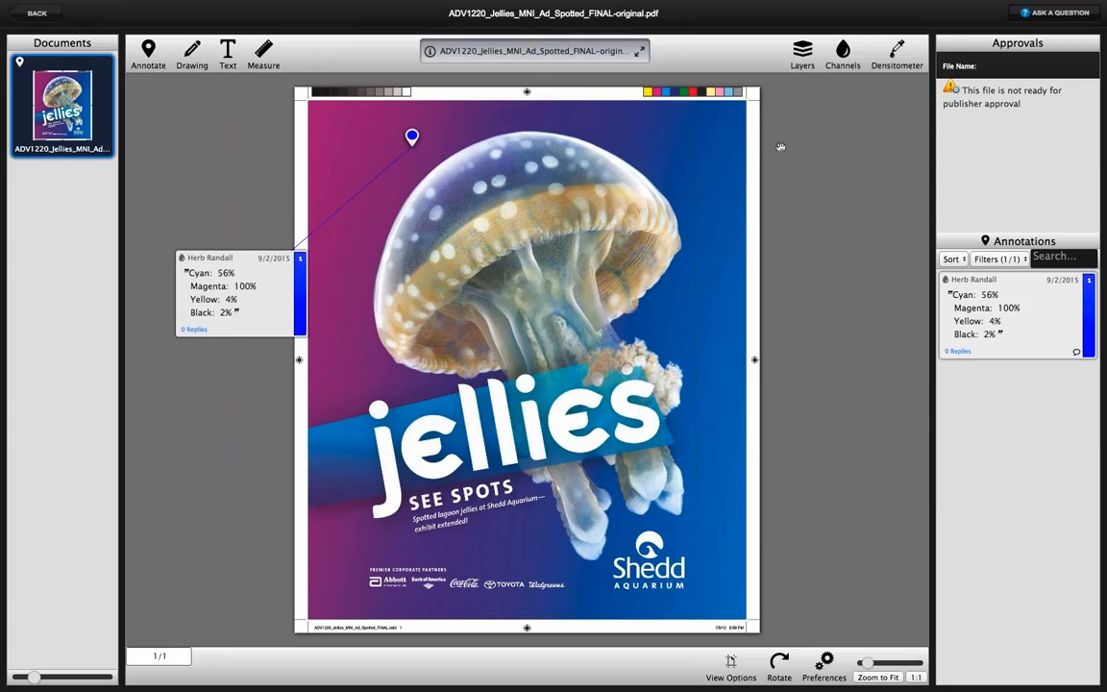
- Isolate the cyan separation by hiding the magenta, yellow and black channels of the proof
left_click(843, 50)
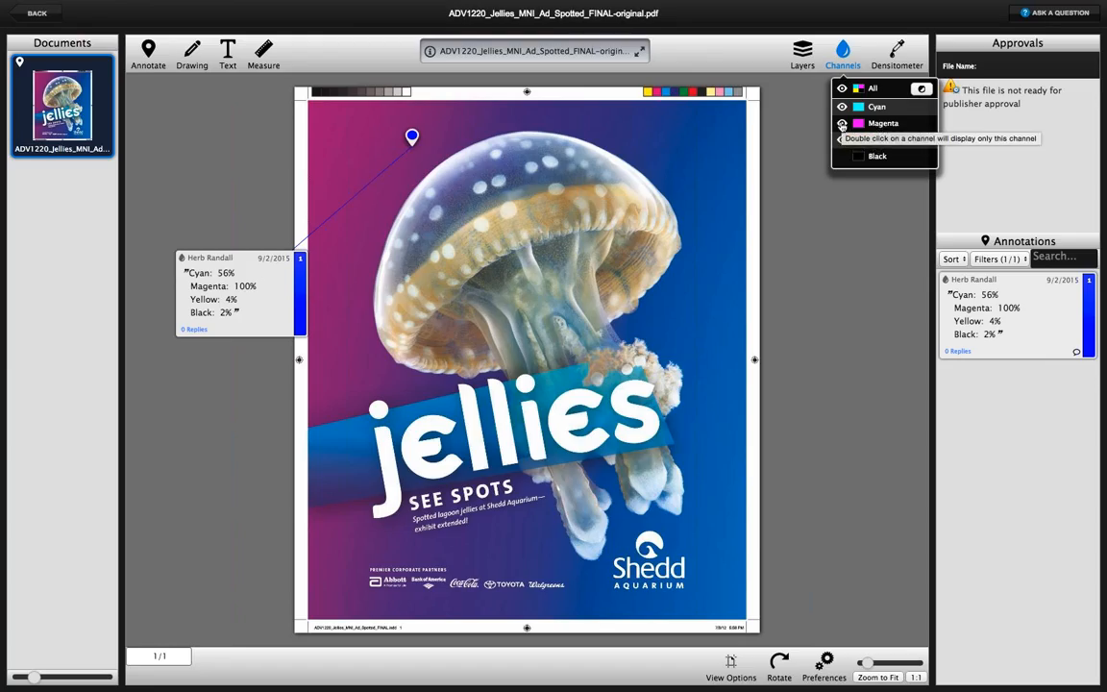
left_click(842, 125)
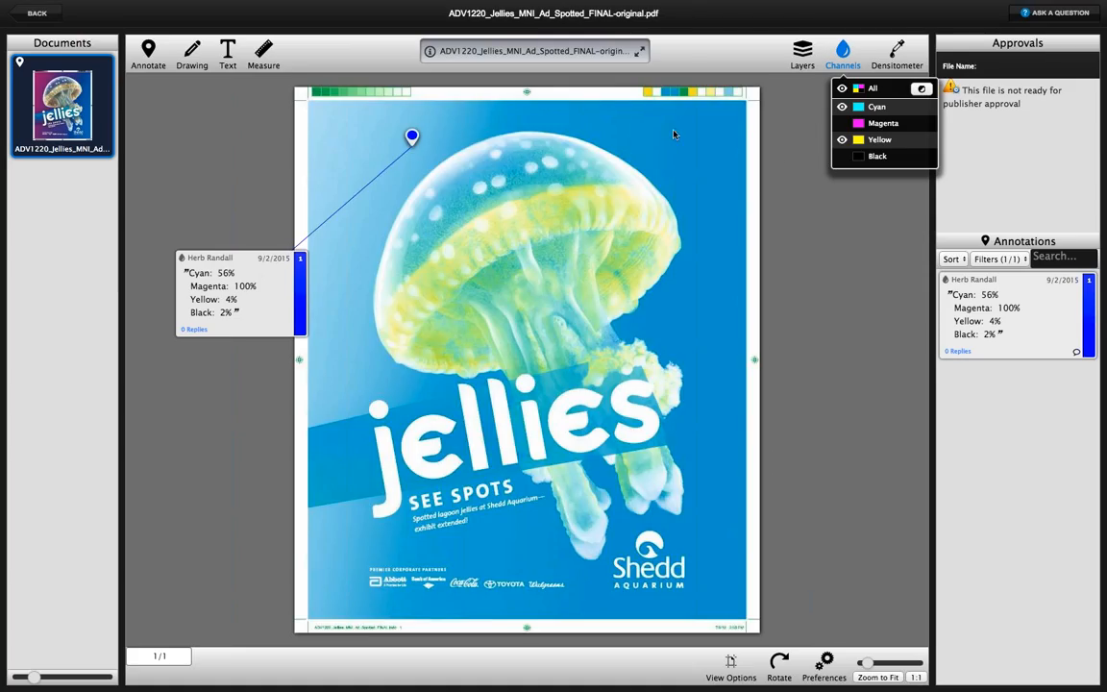
left_click(841, 140)
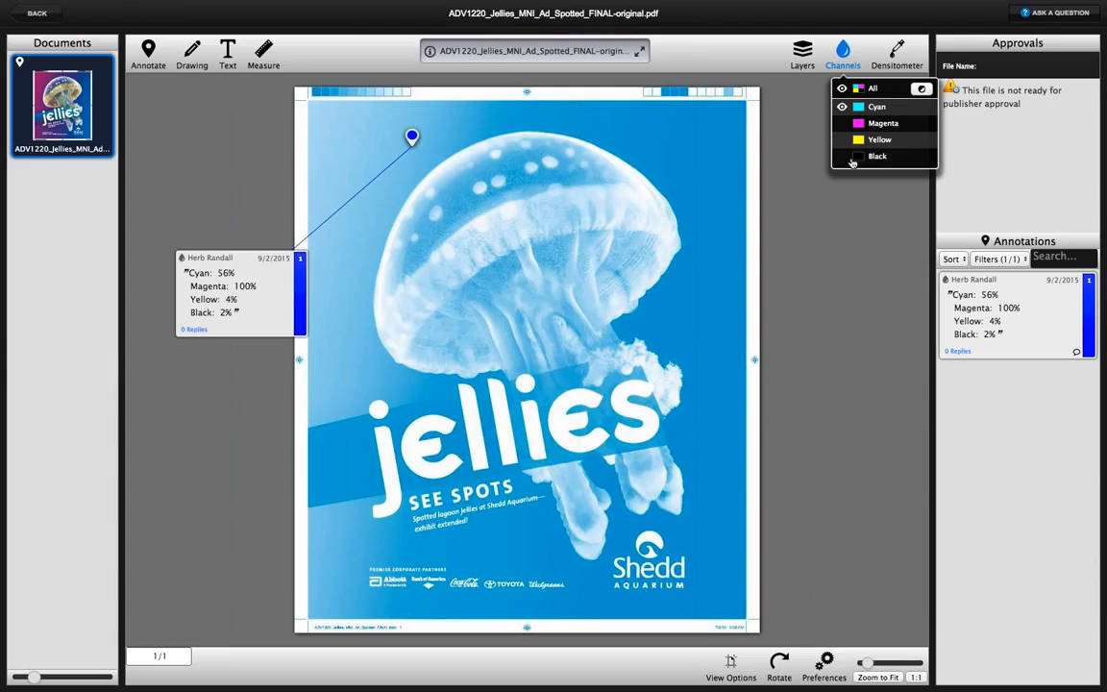
- Show the magenta, yellow and black channels again and close the channel list
left_click(841, 123)
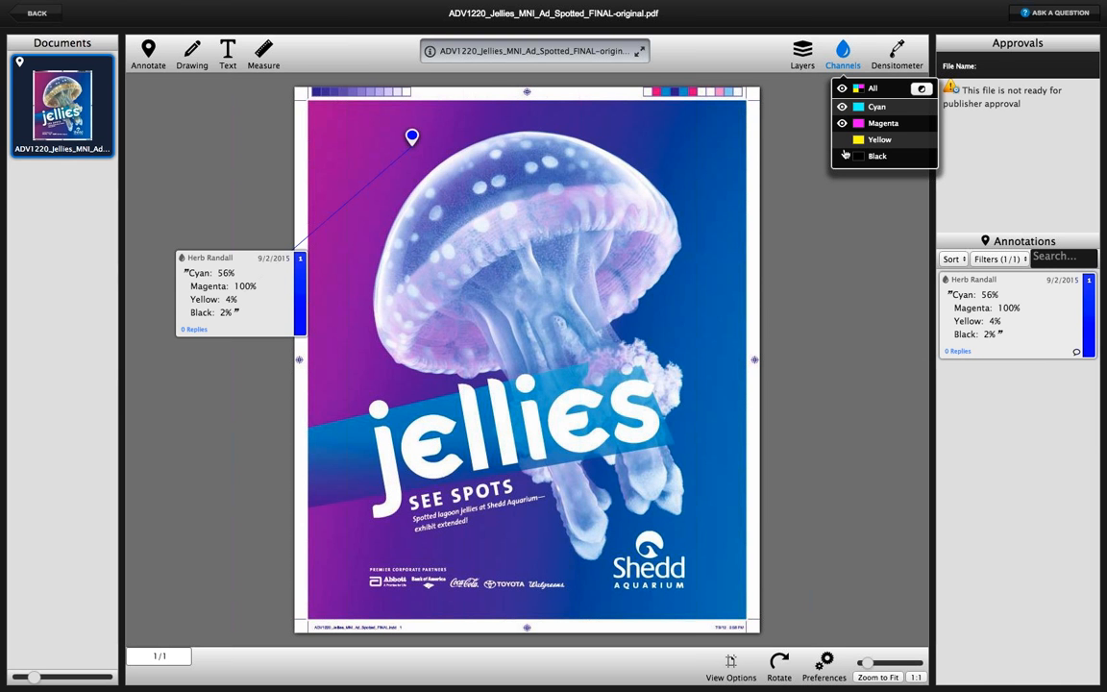
left_click(841, 140)
left_click(843, 155)
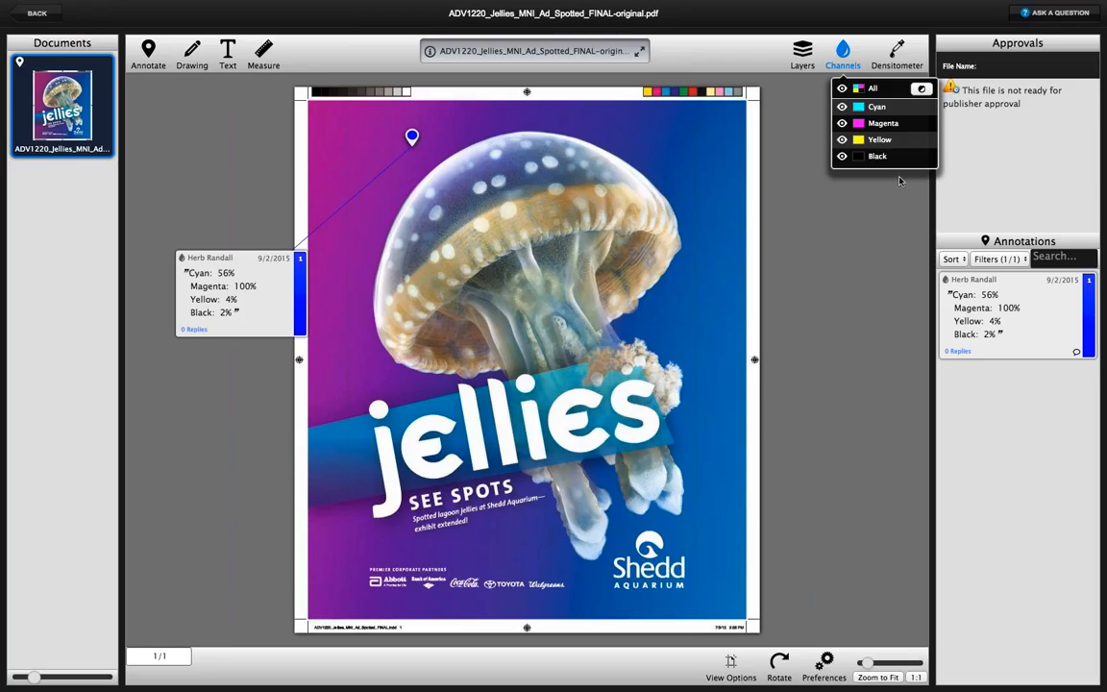
left_click(843, 54)
- Pin a densitometer reading of the blue band just before the word jellies as an annotation, and move its note beside the page
left_click(896, 53)
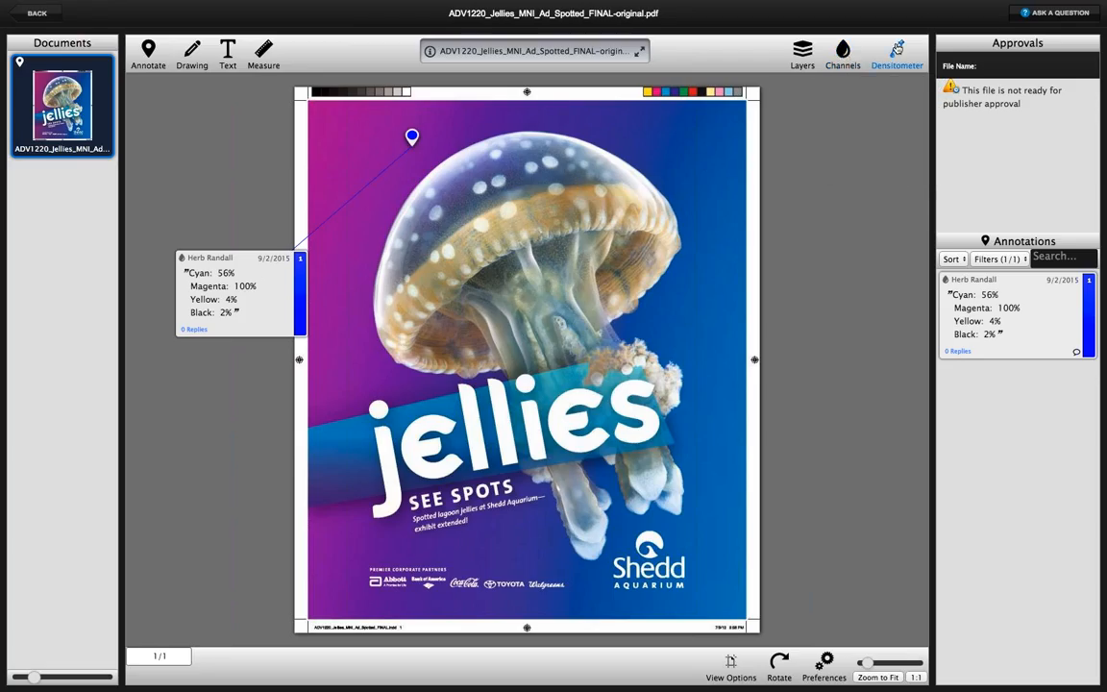
left_click_drag(529, 360, 362, 432)
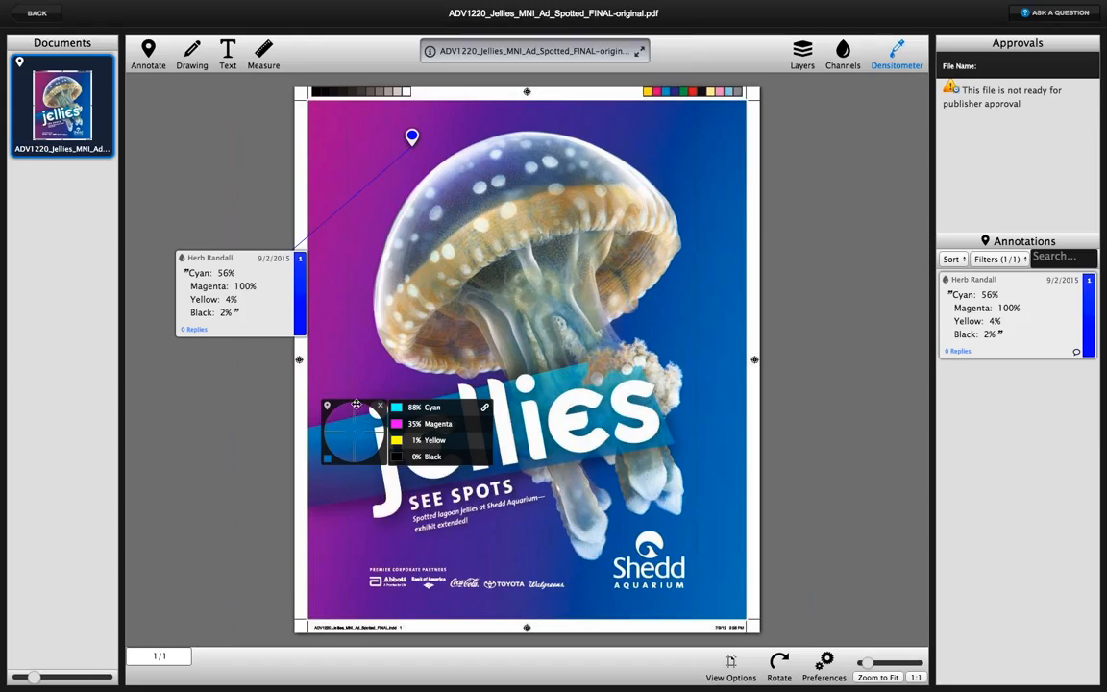
left_click(327, 406)
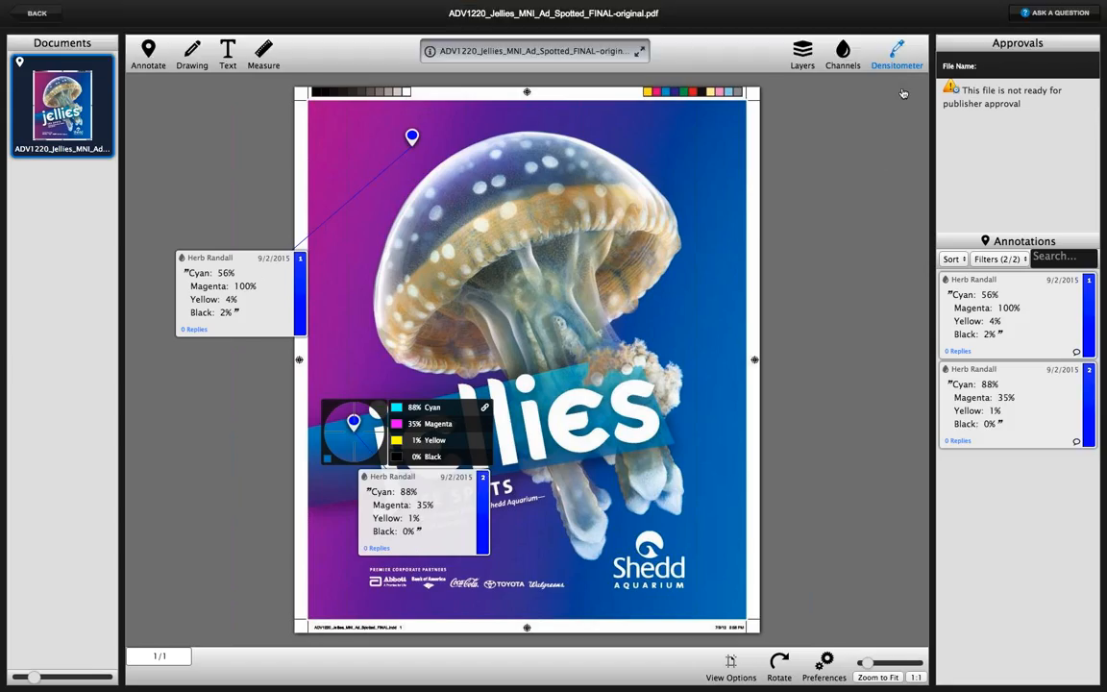
left_click(894, 50)
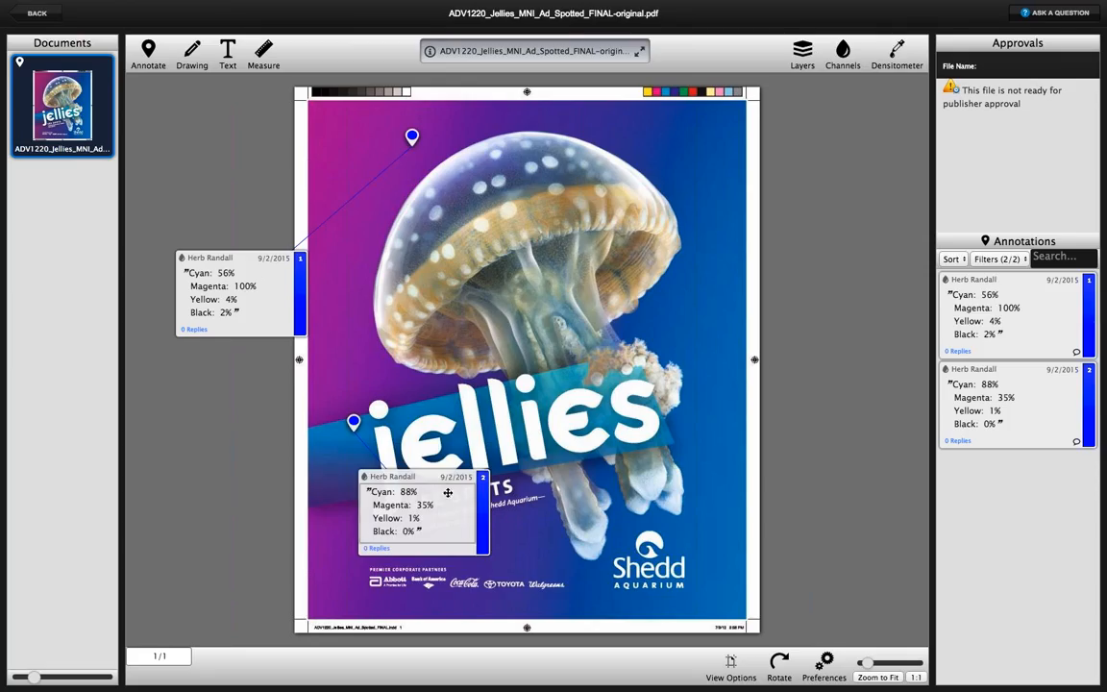
left_click_drag(429, 476, 231, 486)
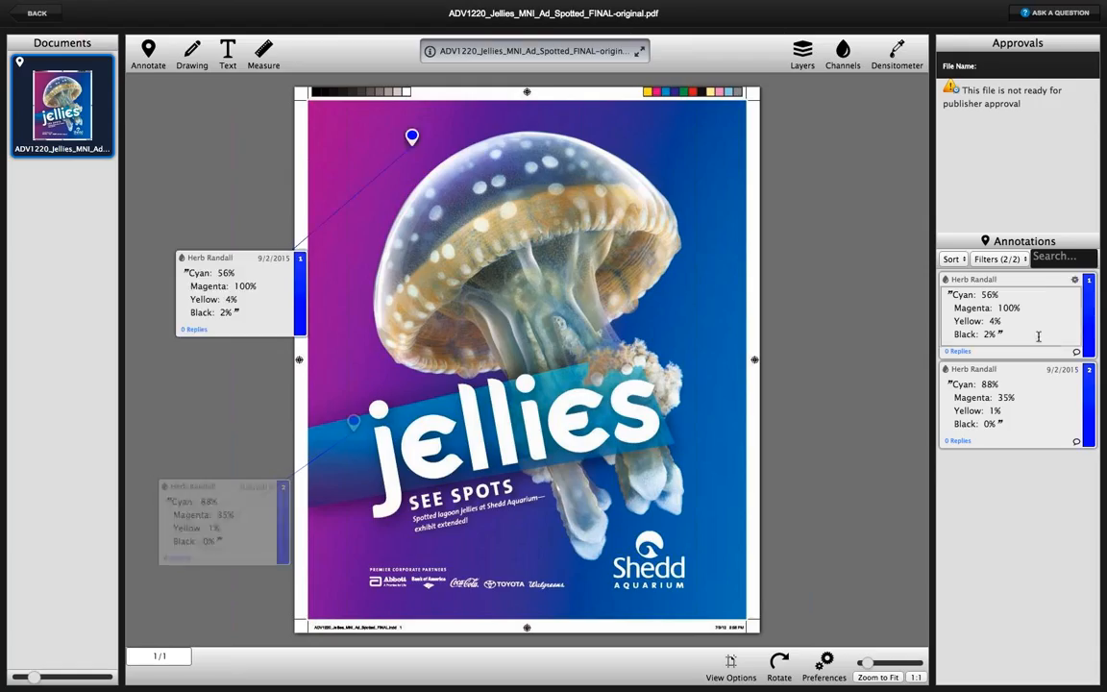
left_click(157, 60)
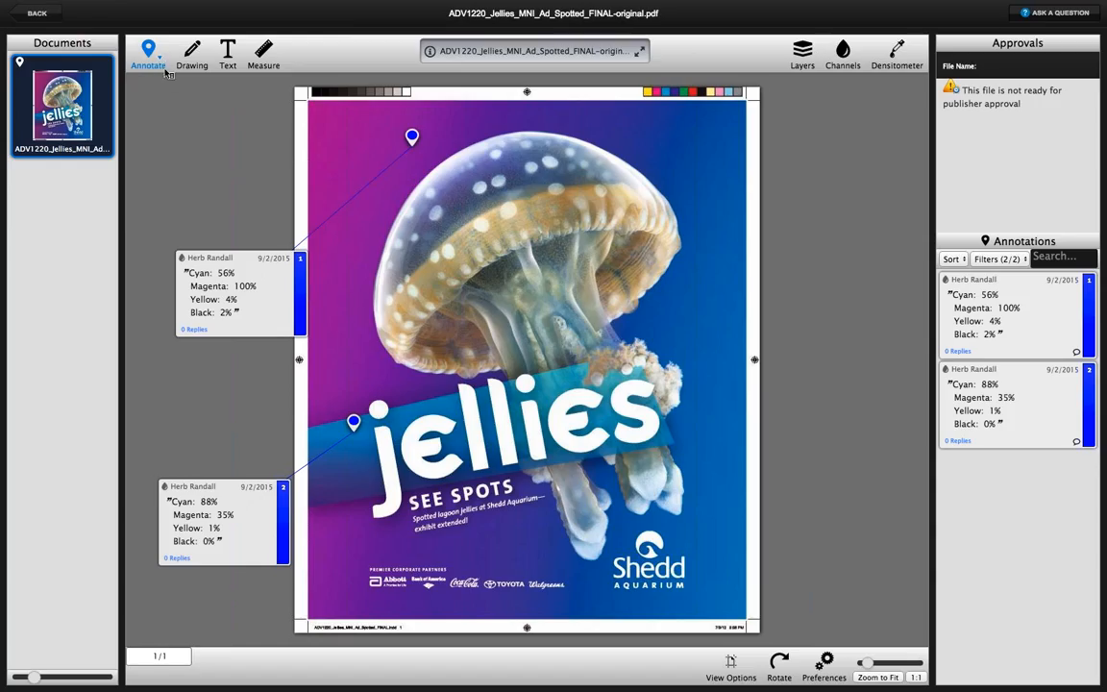
left_click(158, 57)
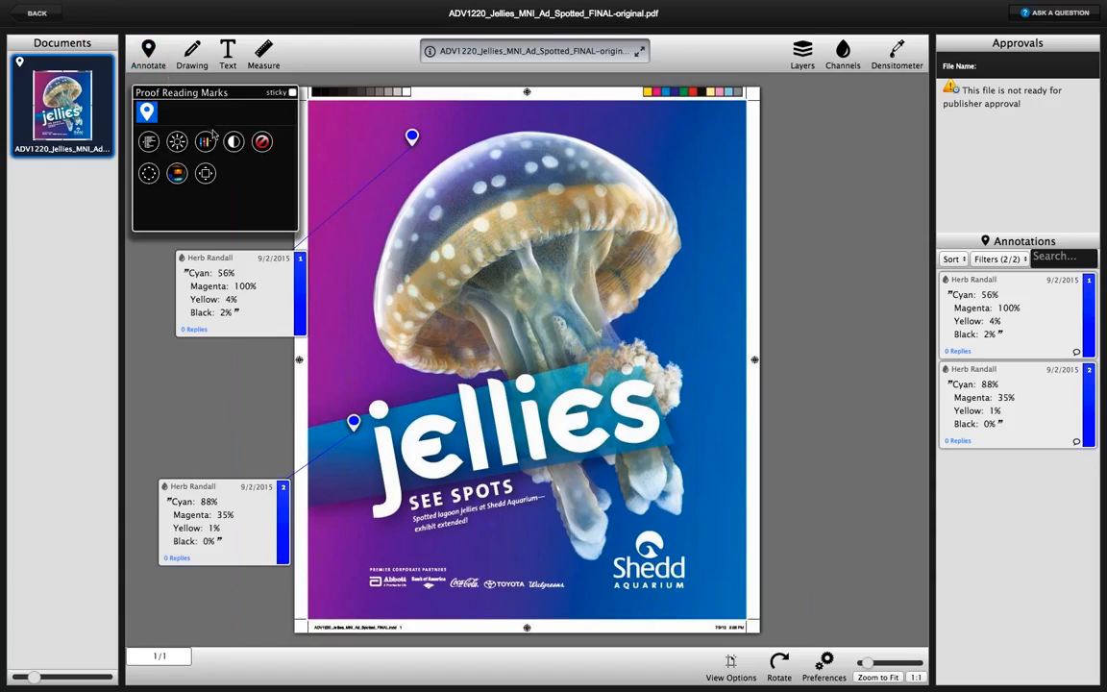
left_click(135, 53)
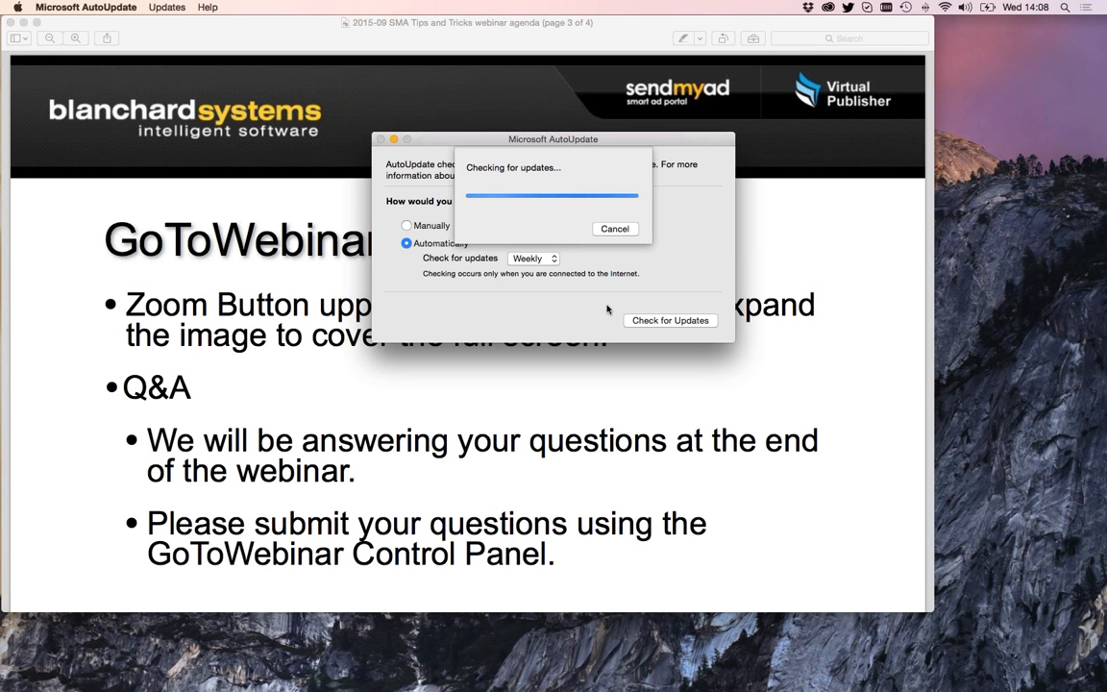
left_click(560, 422)
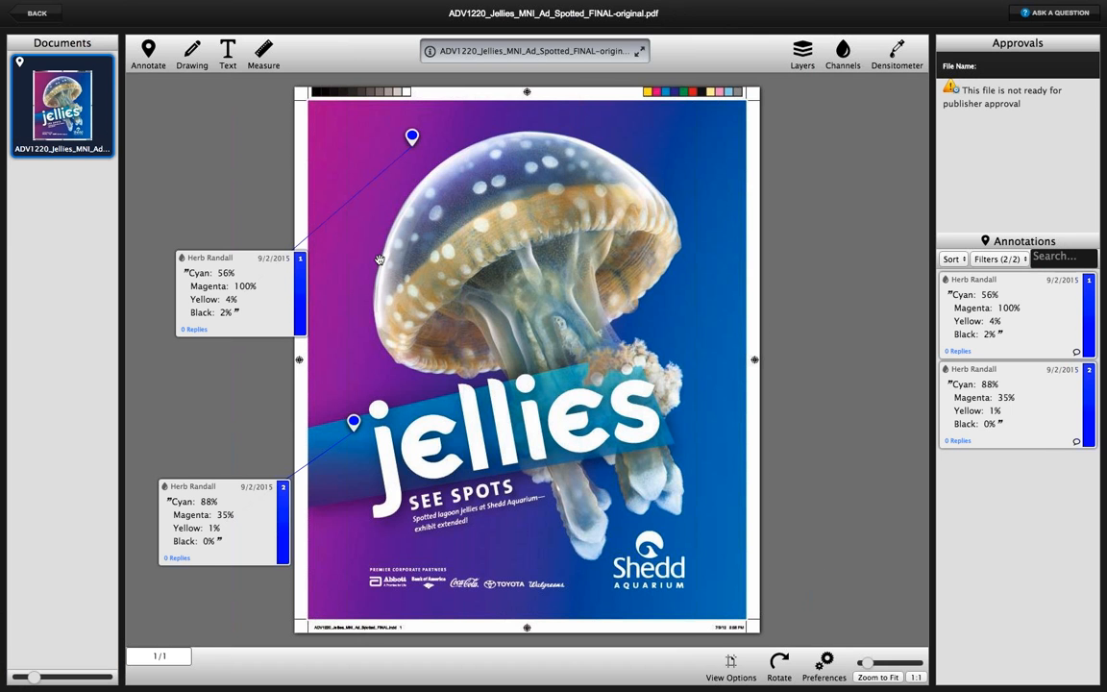
- Draw two freehand markups, one circling the left side of the jellyfish's cap and one around a strand beneath it
left_click(192, 53)
mouse_move(396, 179)
left_mouse_down()
mouse_move(404, 278)
mouse_move(438, 162)
mouse_move(404, 177)
mouse_move(410, 192)
left_mouse_up()
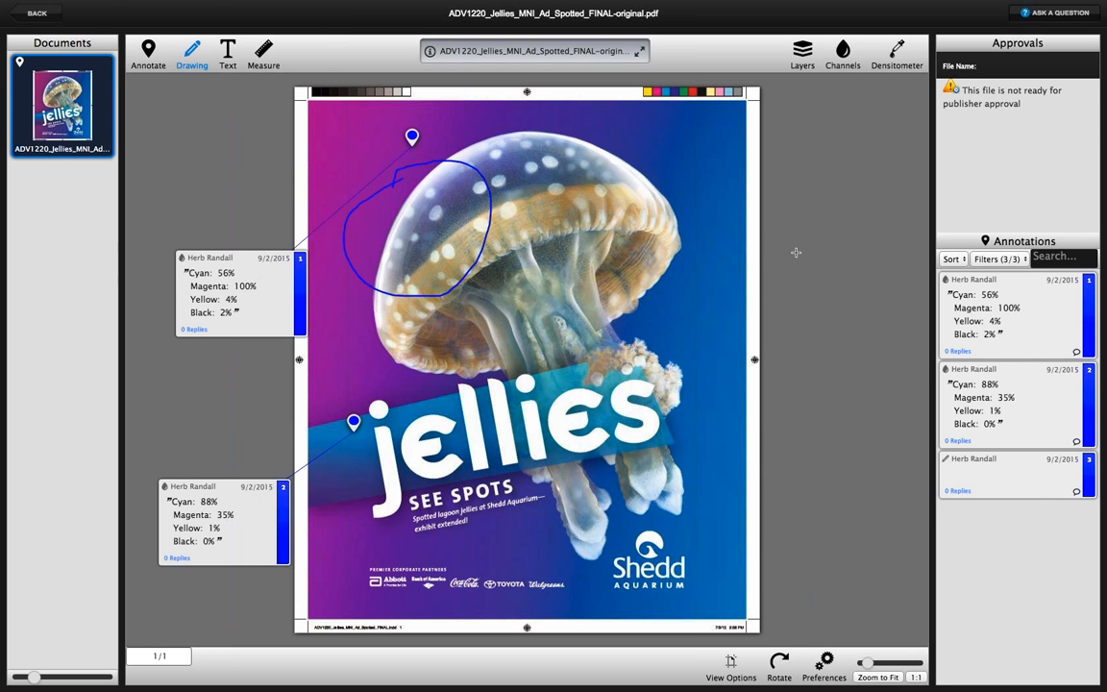
left_click_drag(866, 663, 882, 663)
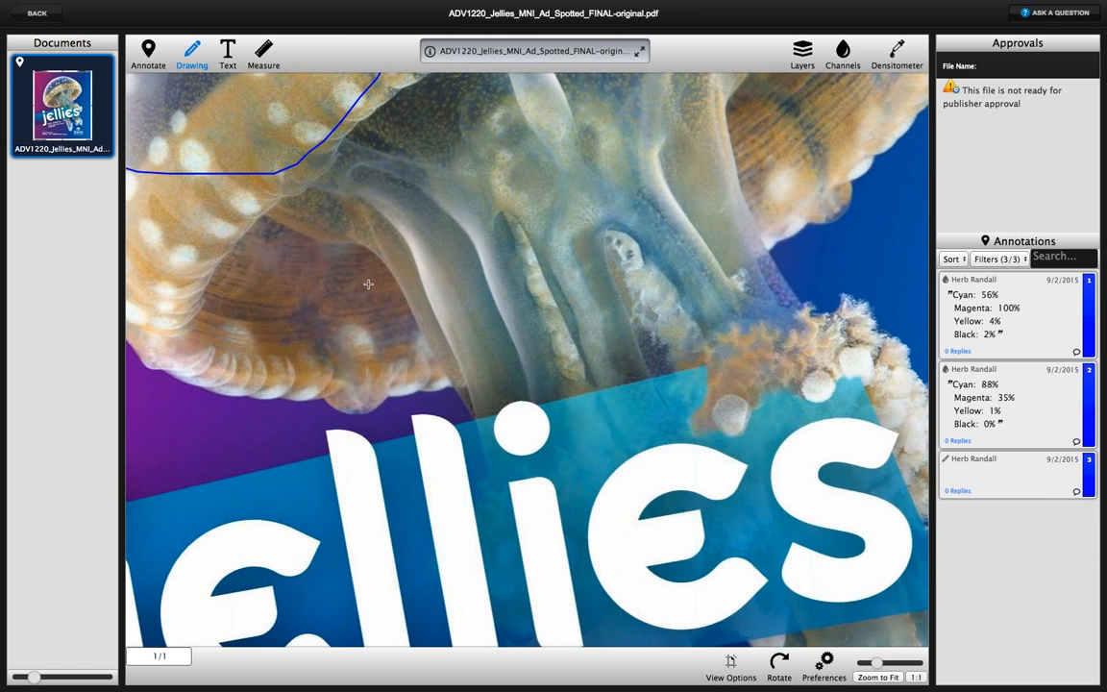
mouse_move(372, 268)
left_mouse_down()
mouse_move(409, 363)
mouse_move(372, 261)
left_mouse_up()
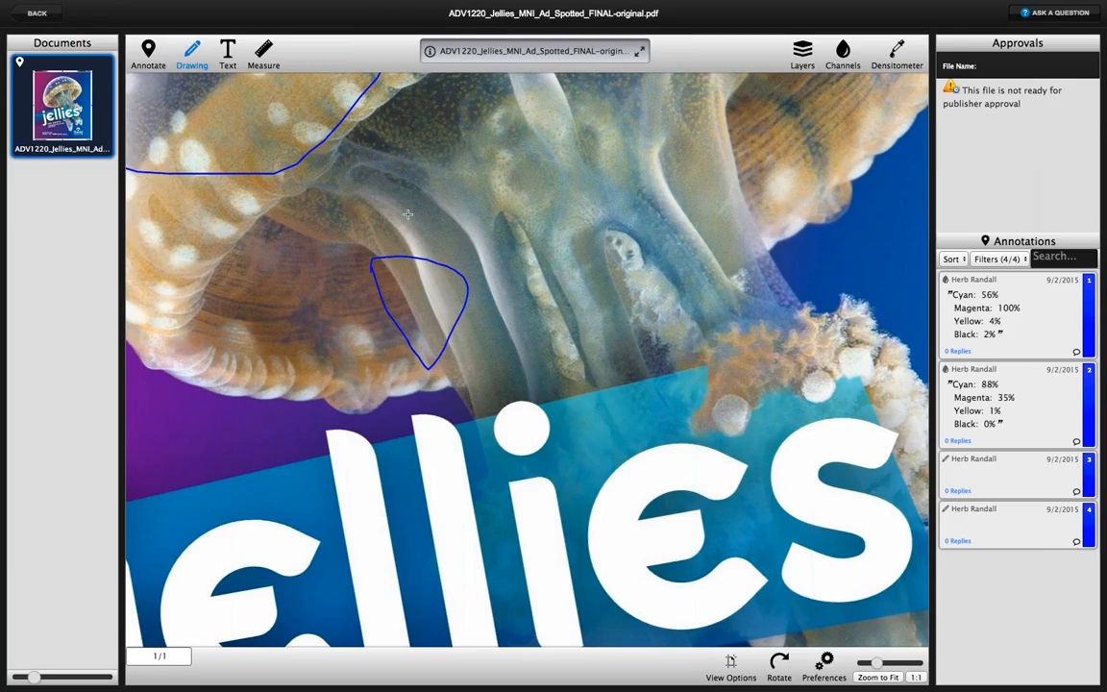
- Return to the ad's details, review its general information, and list the files under Assets with the General section collapsed
left_click(35, 13)
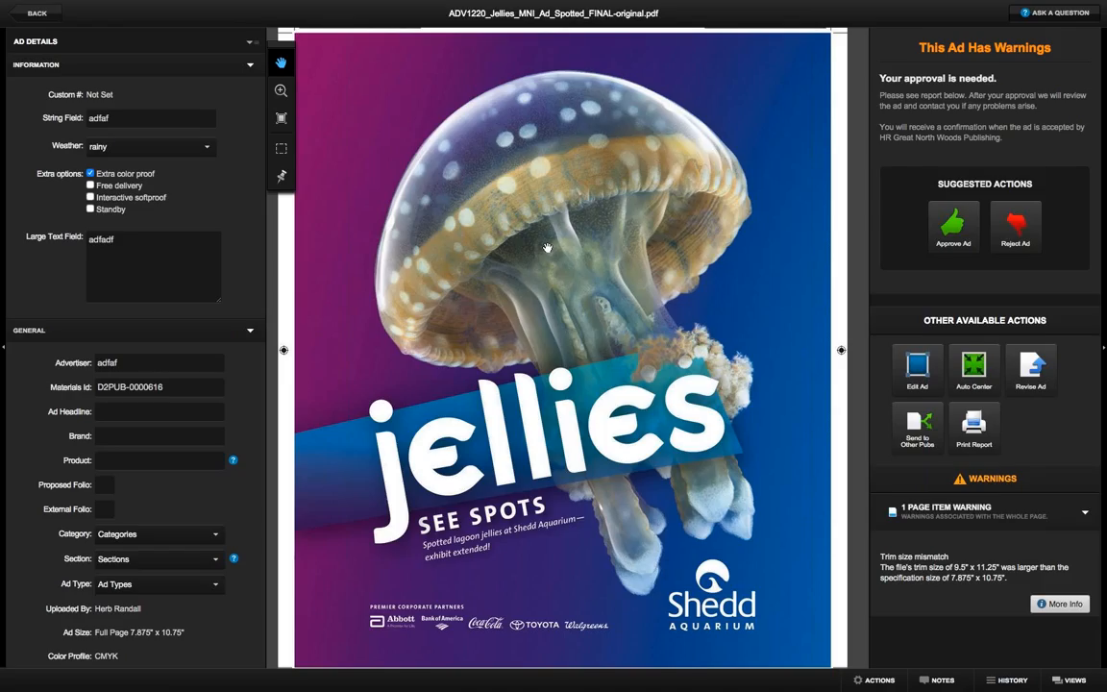
scroll(160, 179, "down", 3)
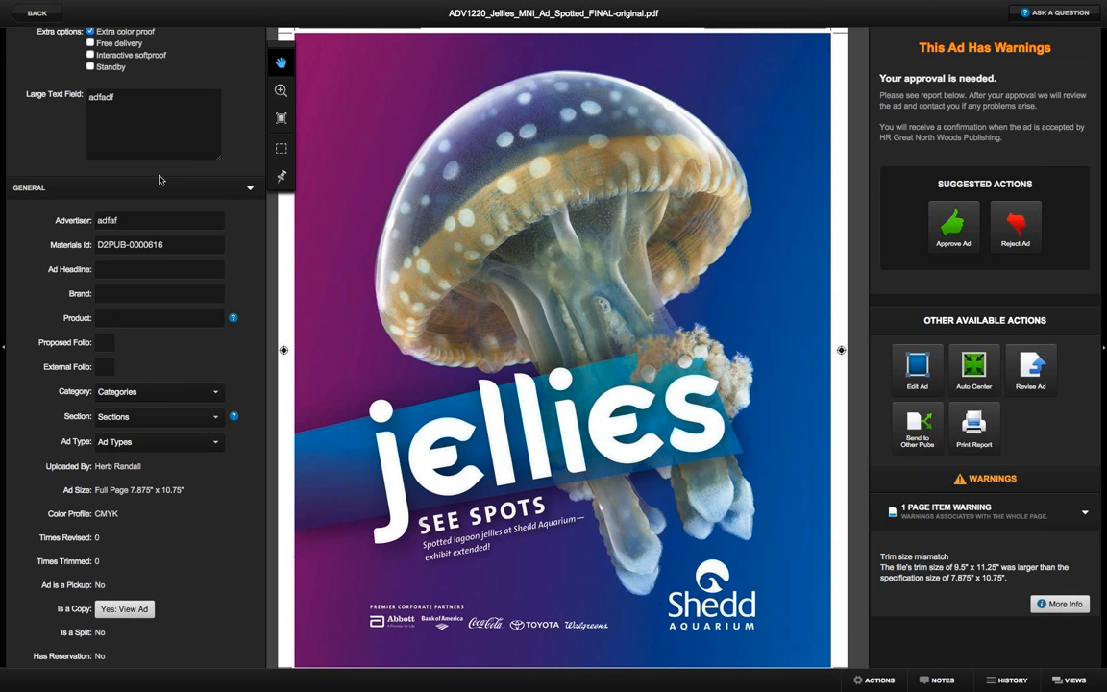
scroll(161, 179, "down", 2)
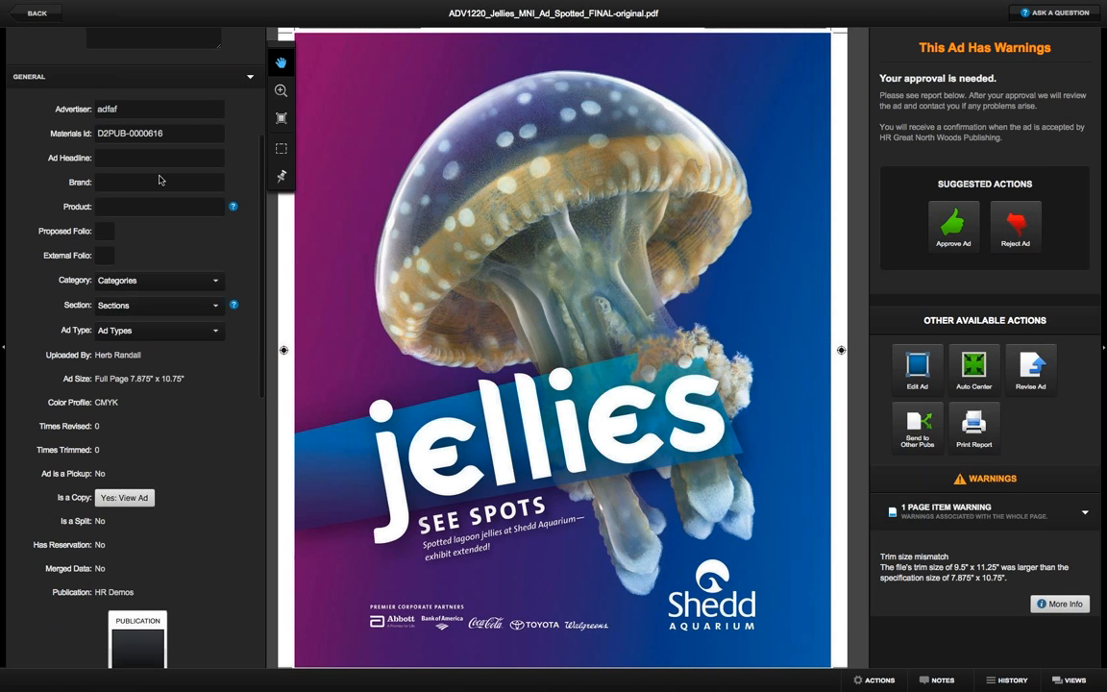
scroll(161, 180, "down", 12)
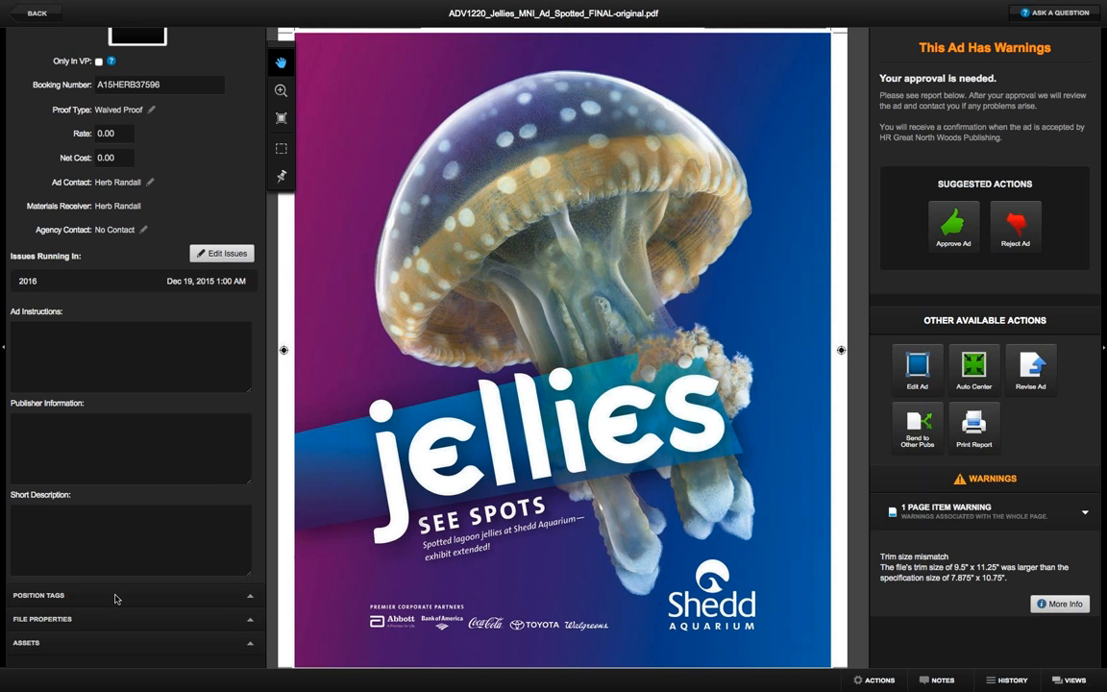
scroll(109, 543, "up", 4)
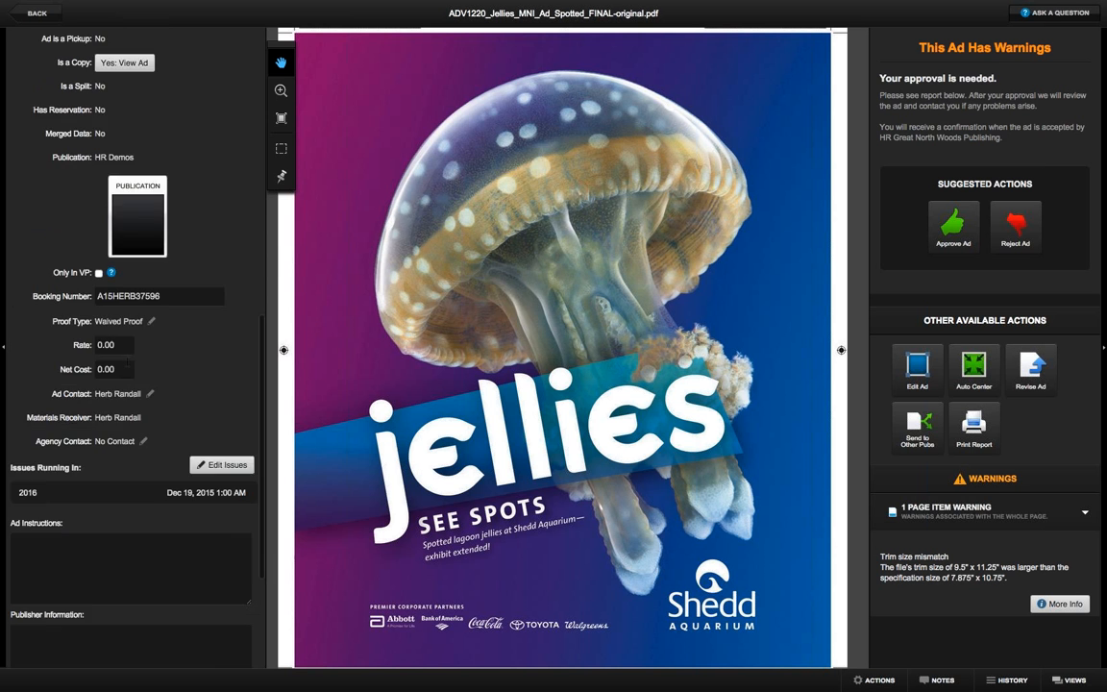
scroll(128, 363, "up", 6)
left_click(41, 335)
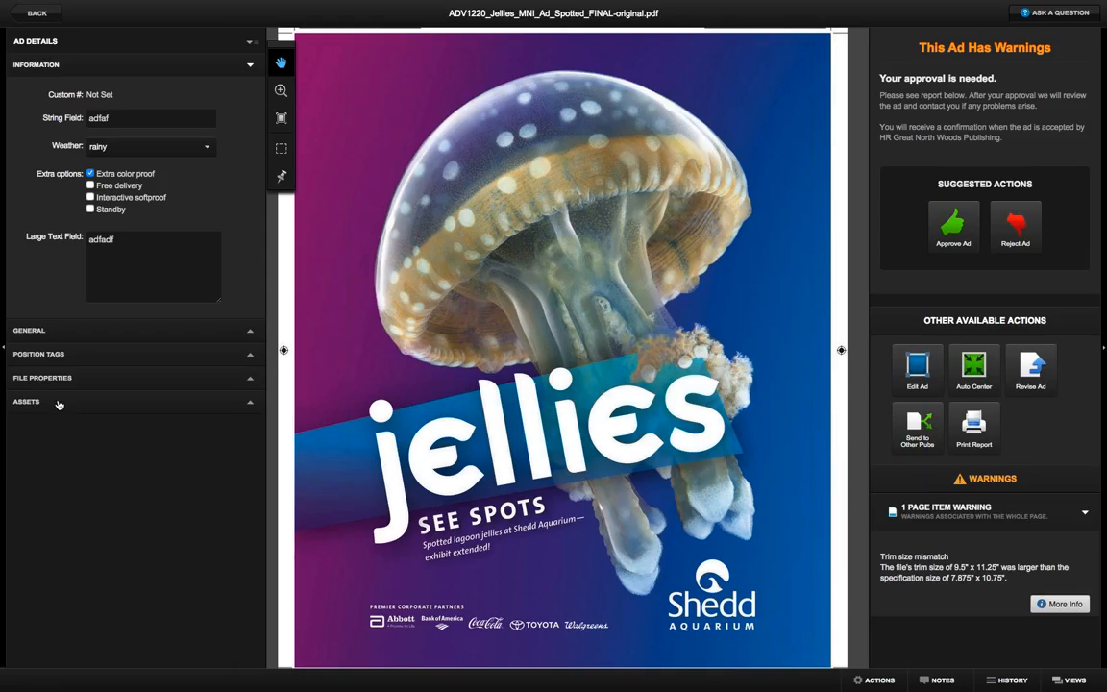
left_click(58, 405)
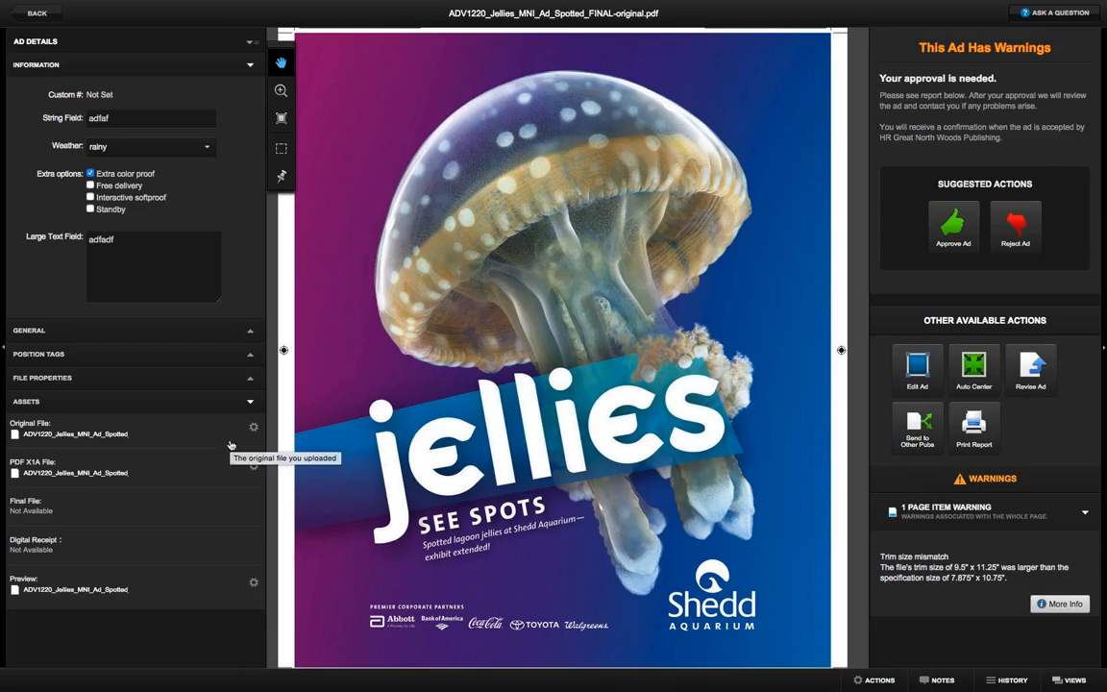
- Review the actions available for the ad and the file options offered for its original file
left_click(877, 679)
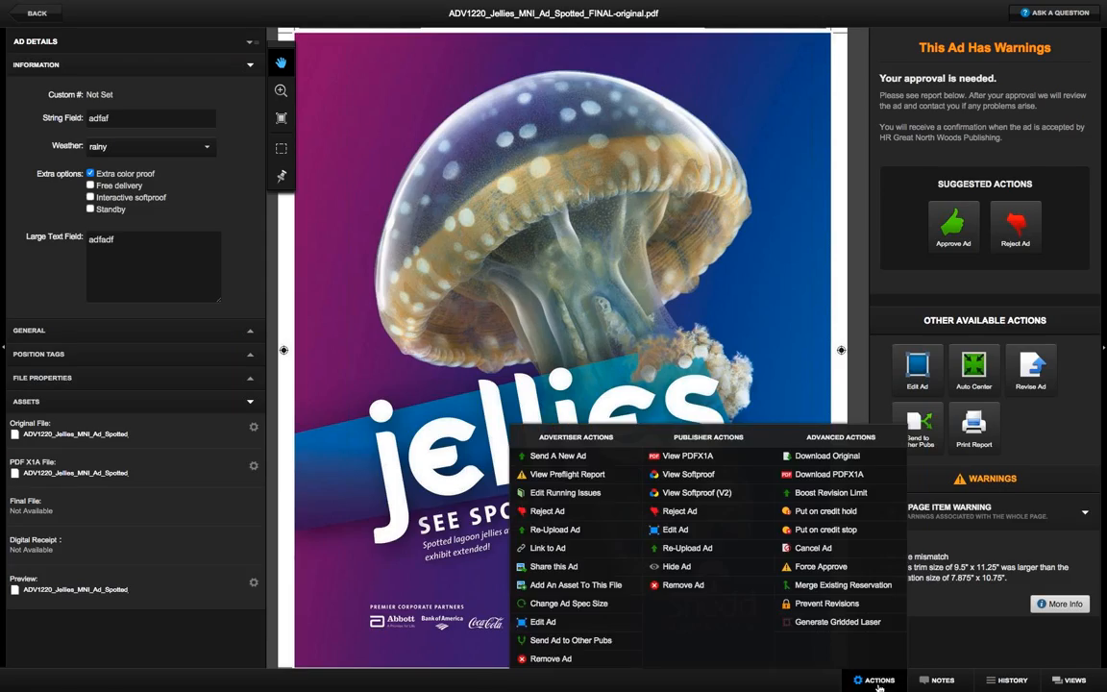
left_click(365, 473)
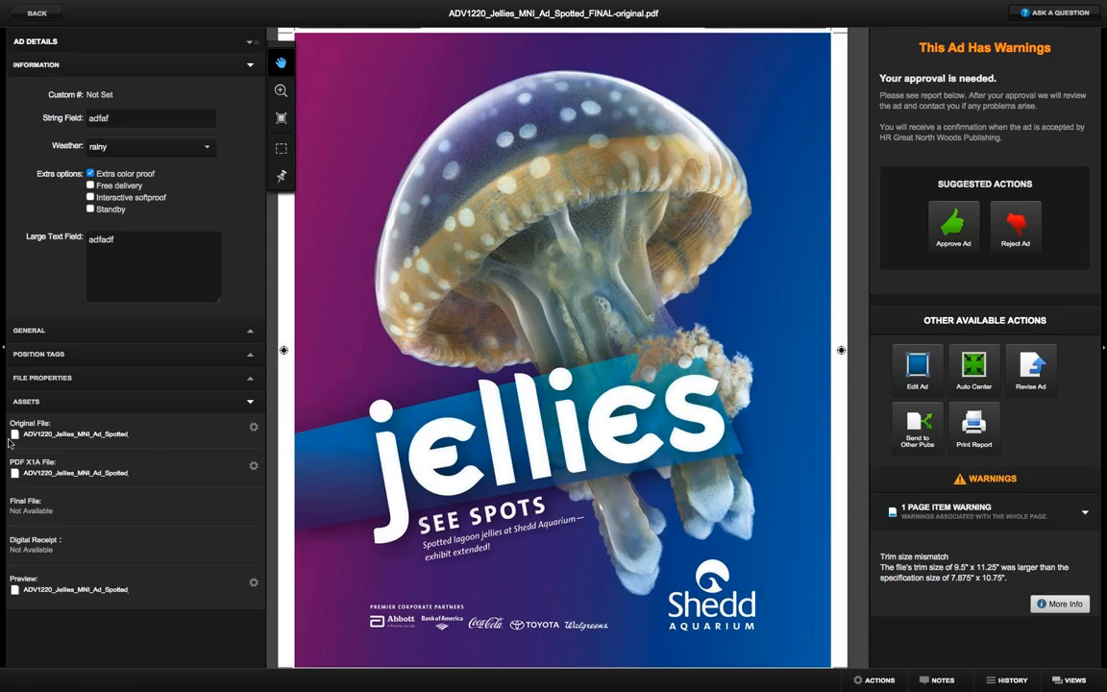
left_click(253, 427)
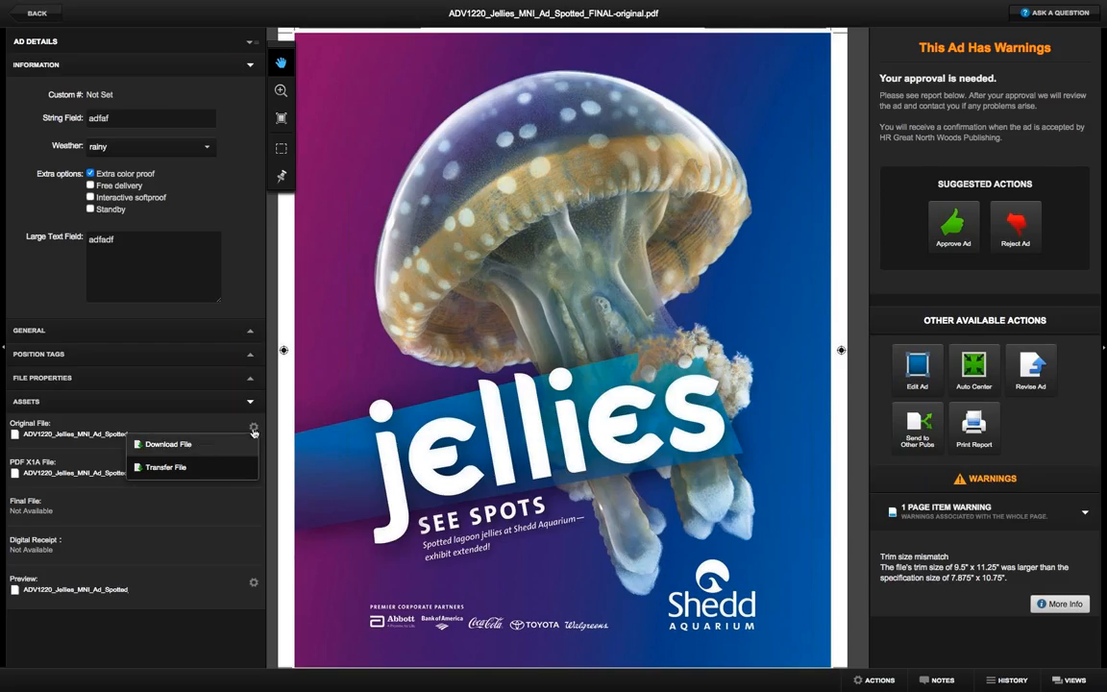
left_click(186, 480)
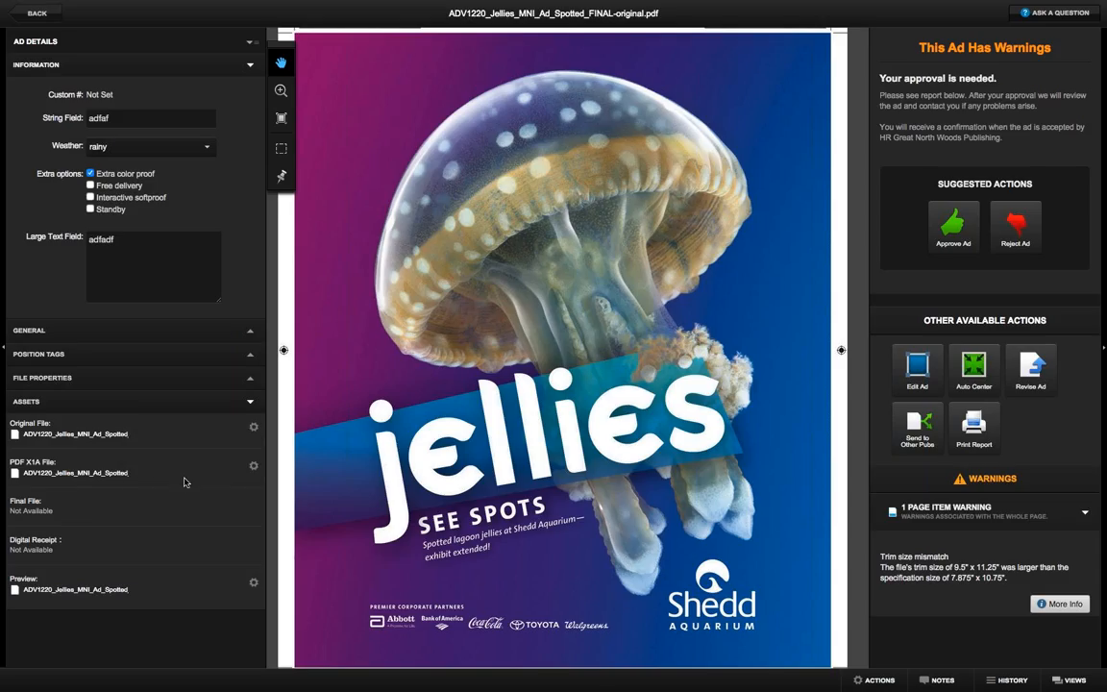
- Transfer the ad's original file to the Print / Tablet Manual Transfers destination under the filename demo
left_click(253, 428)
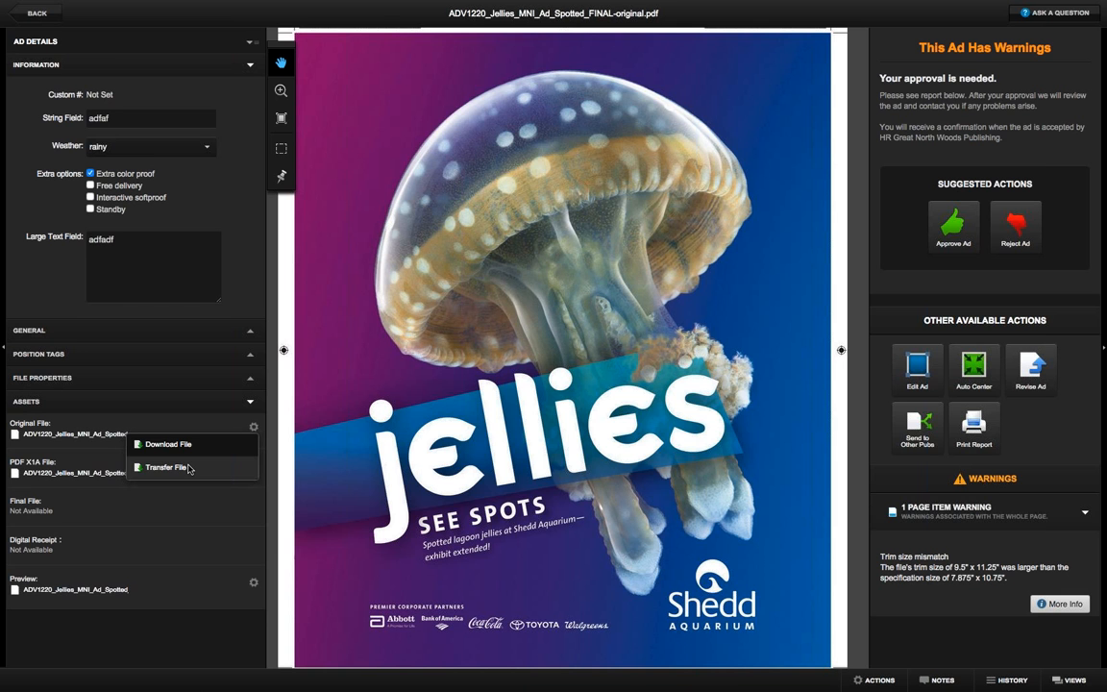
left_click(189, 468)
left_click(535, 121)
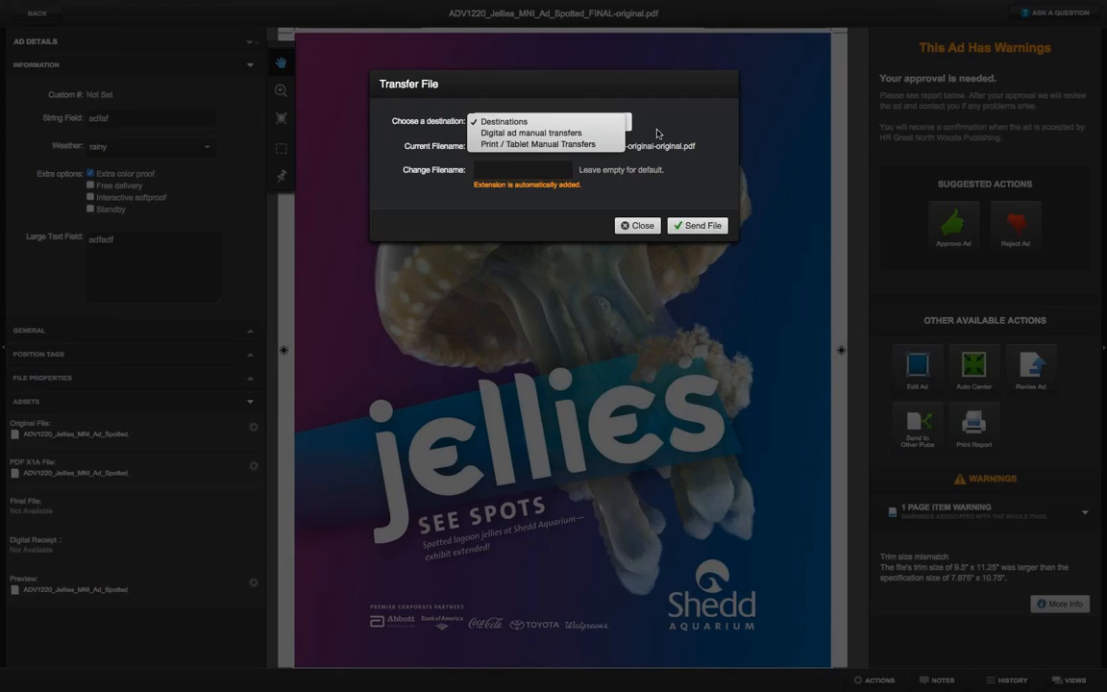
left_click(500, 144)
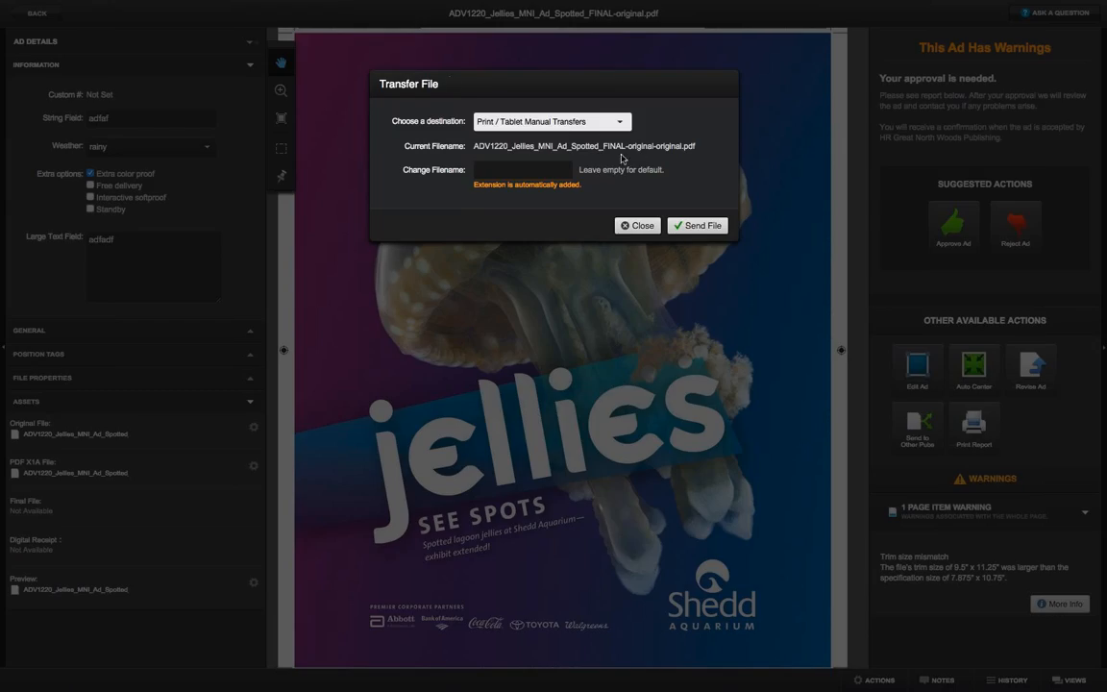
left_click(528, 171)
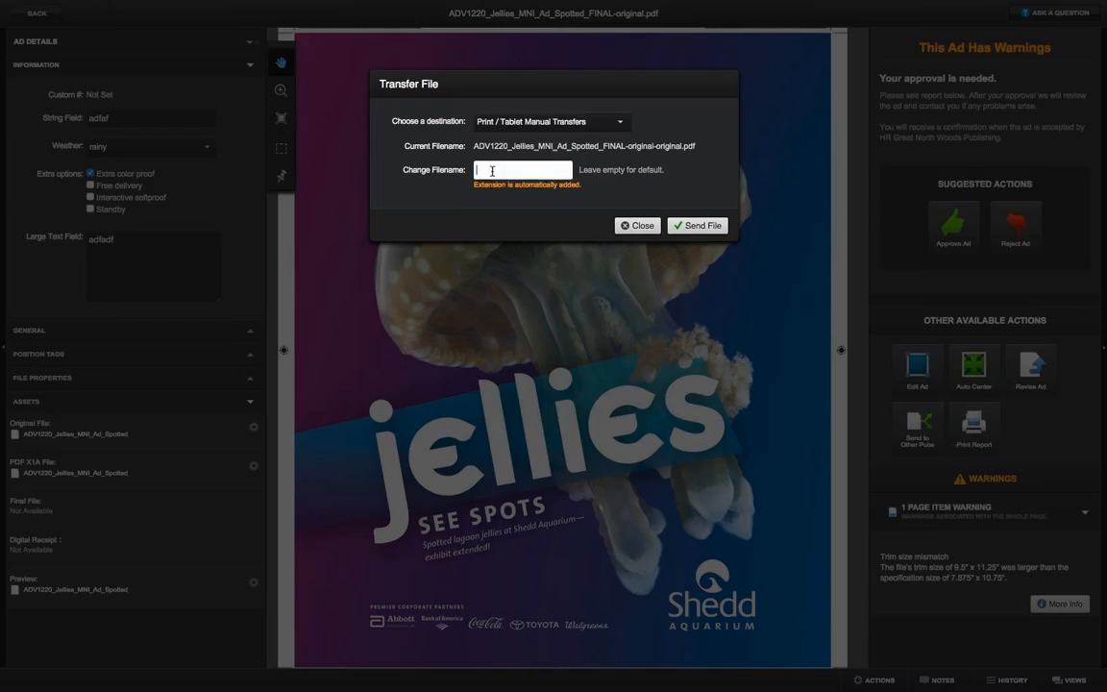
type("dem")
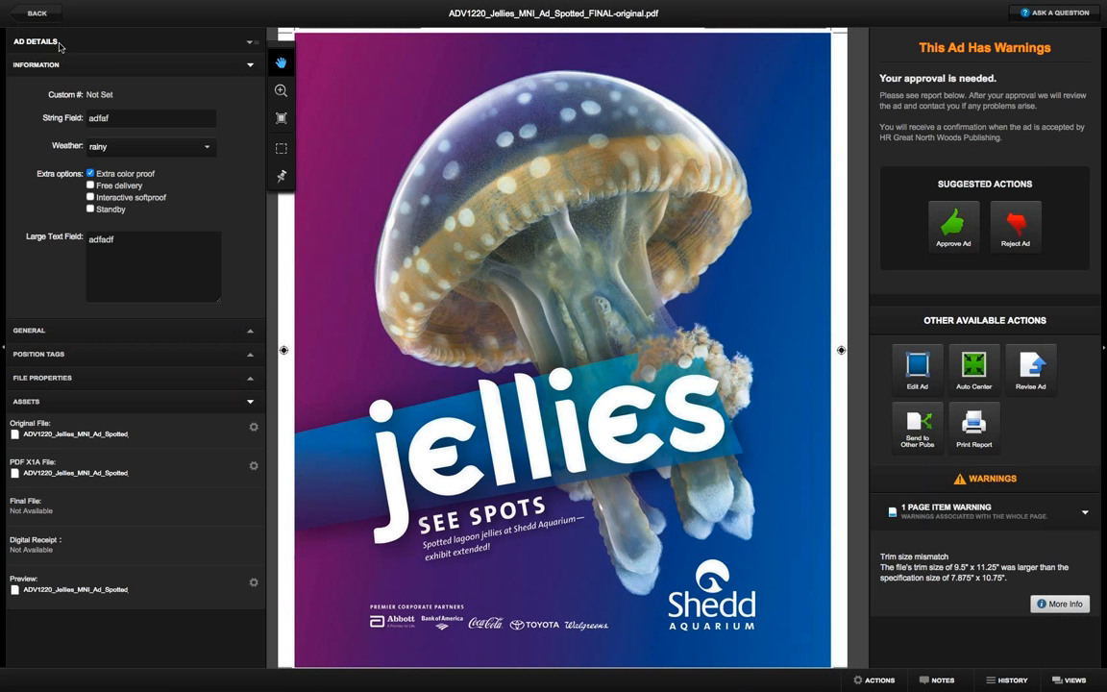
- Leave the ad and open the Approvals - print connection from the company profile's delivery destinations
left_click(39, 14)
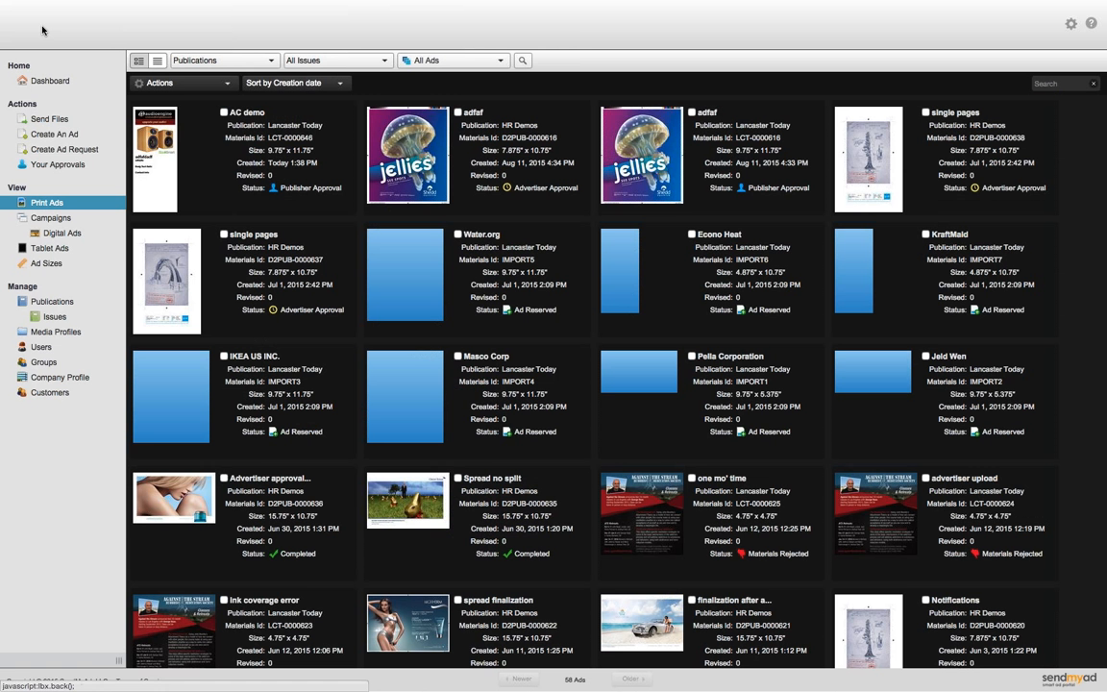
left_click(57, 377)
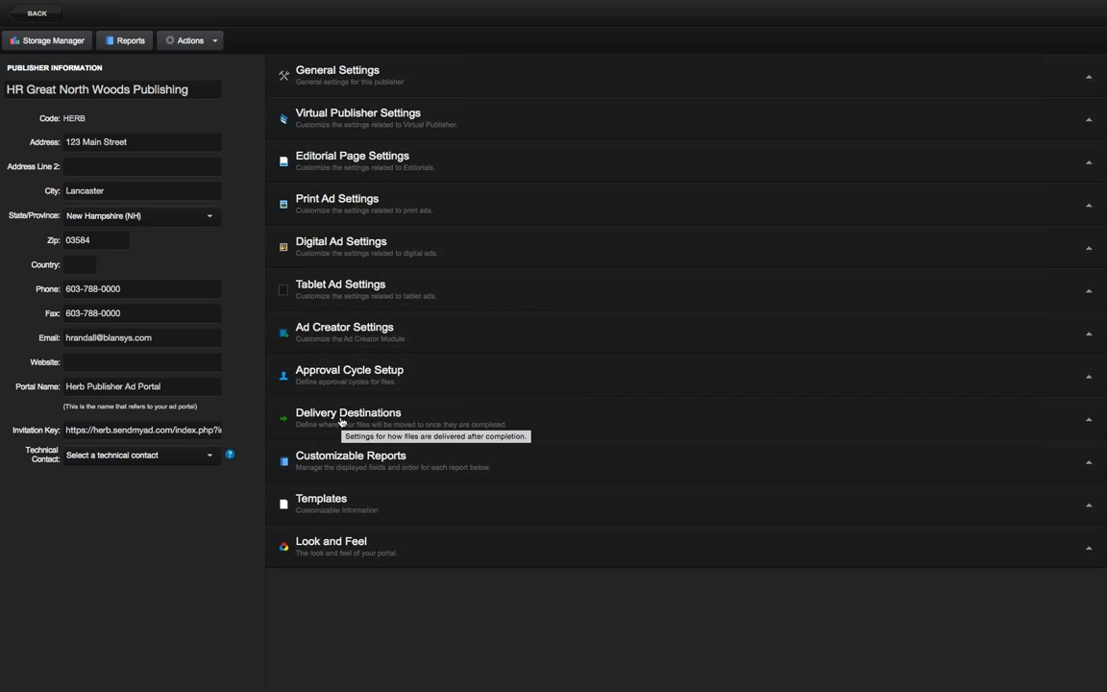
left_click(440, 415)
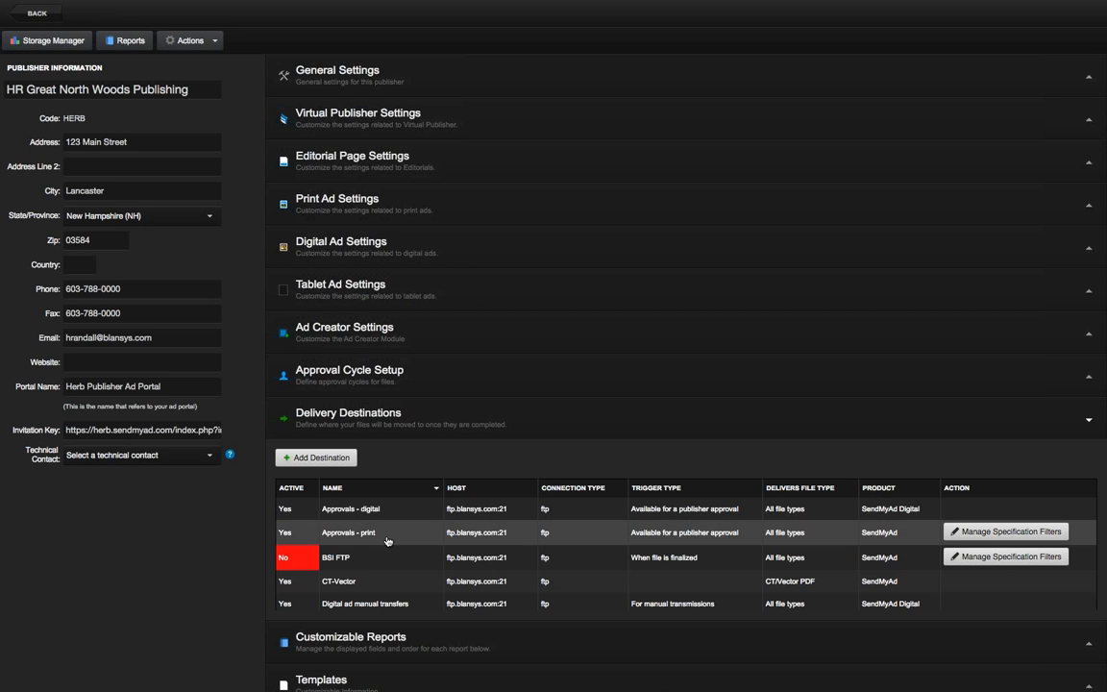
left_click(366, 532)
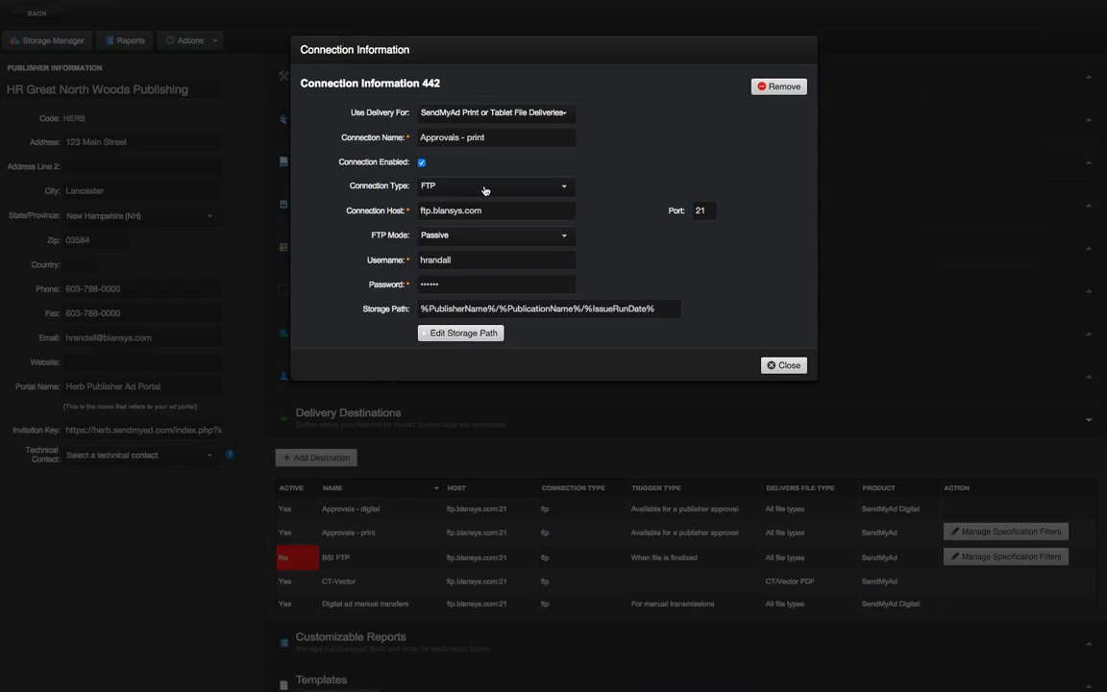
- Set the Approvals - print connection to be available for manual transmissions, then close its connection information
scroll(579, 207, "down", 1)
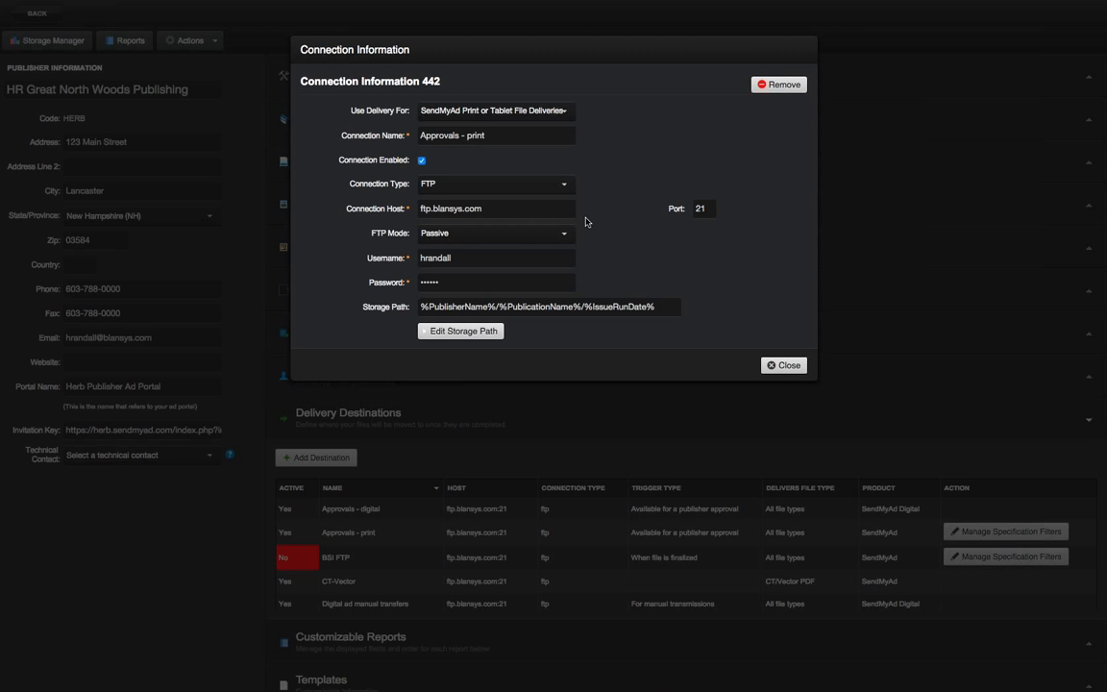
scroll(572, 226, "down", 5)
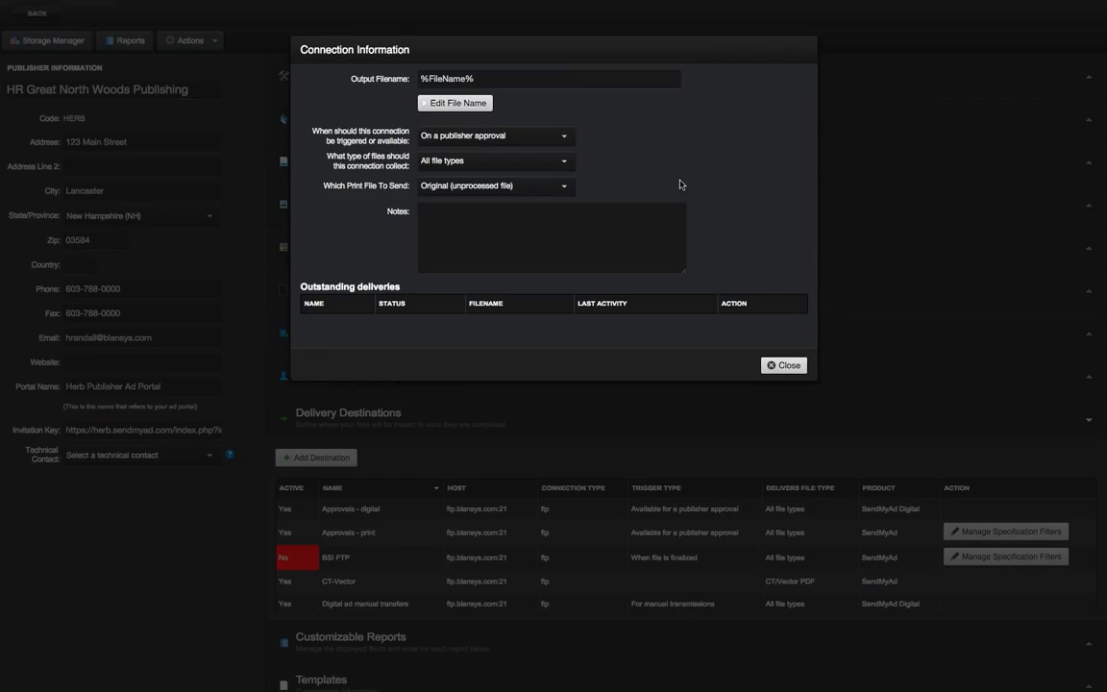
left_click(517, 136)
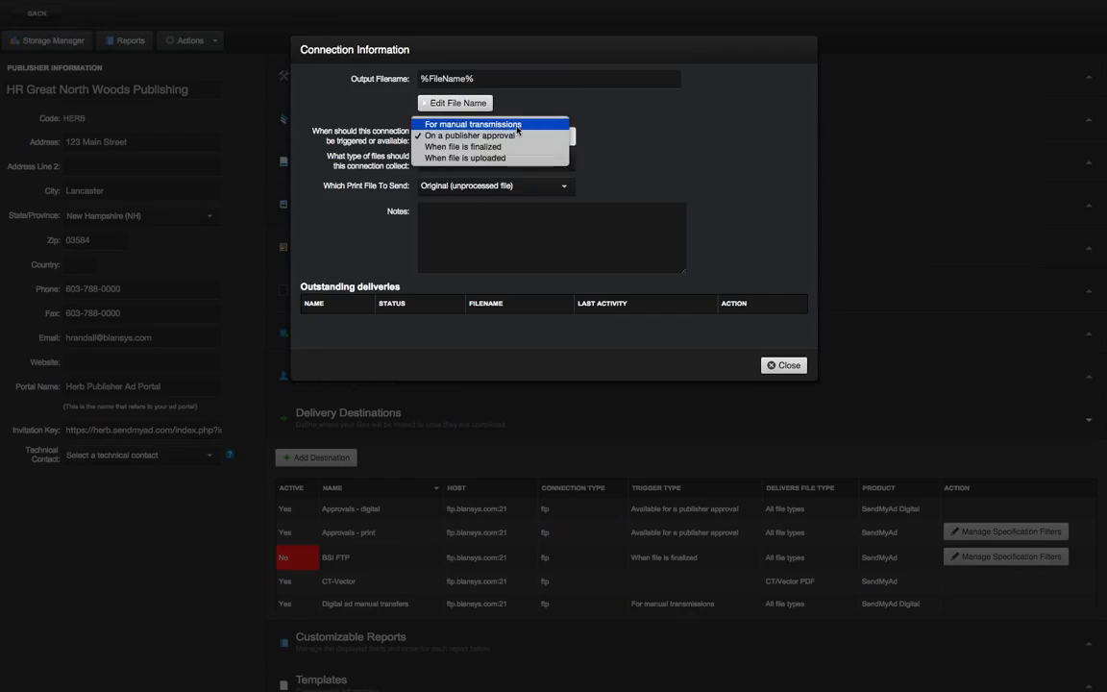
left_click(517, 125)
scroll(549, 137, "up", 5)
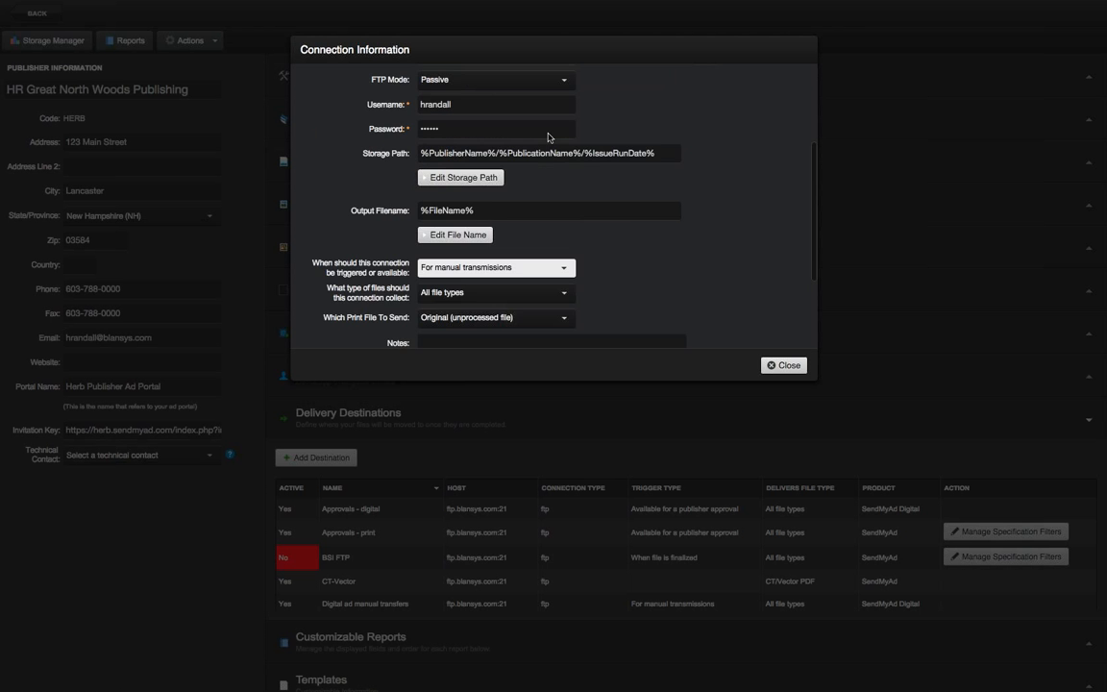
scroll(548, 137, "down", 1)
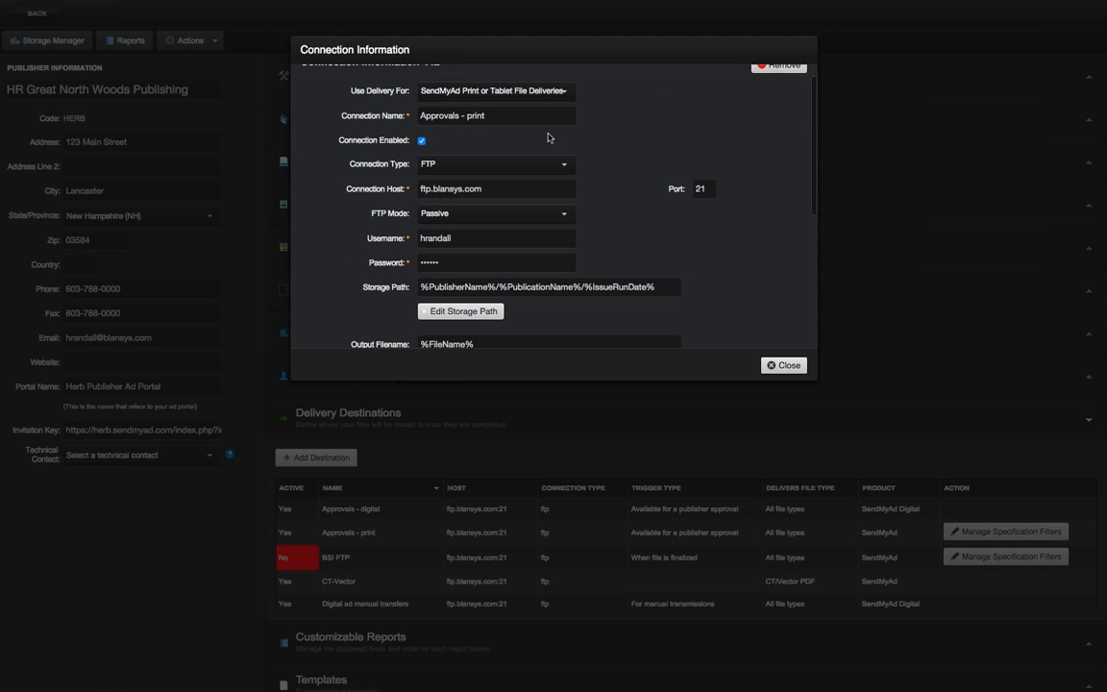
scroll(548, 137, "down", 3)
left_click(776, 365)
- Examine the Print / Tablet Manual Transfers connection's trigger options and outstanding deliveries, then close it
scroll(499, 549, "down", 2)
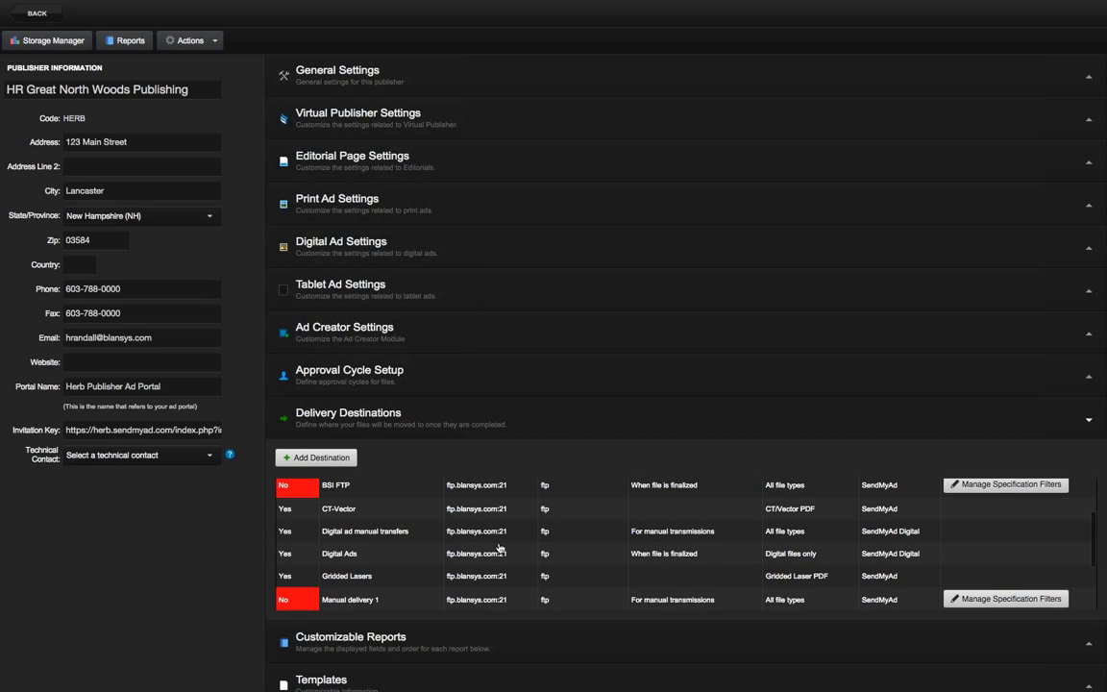
scroll(499, 549, "down", 3)
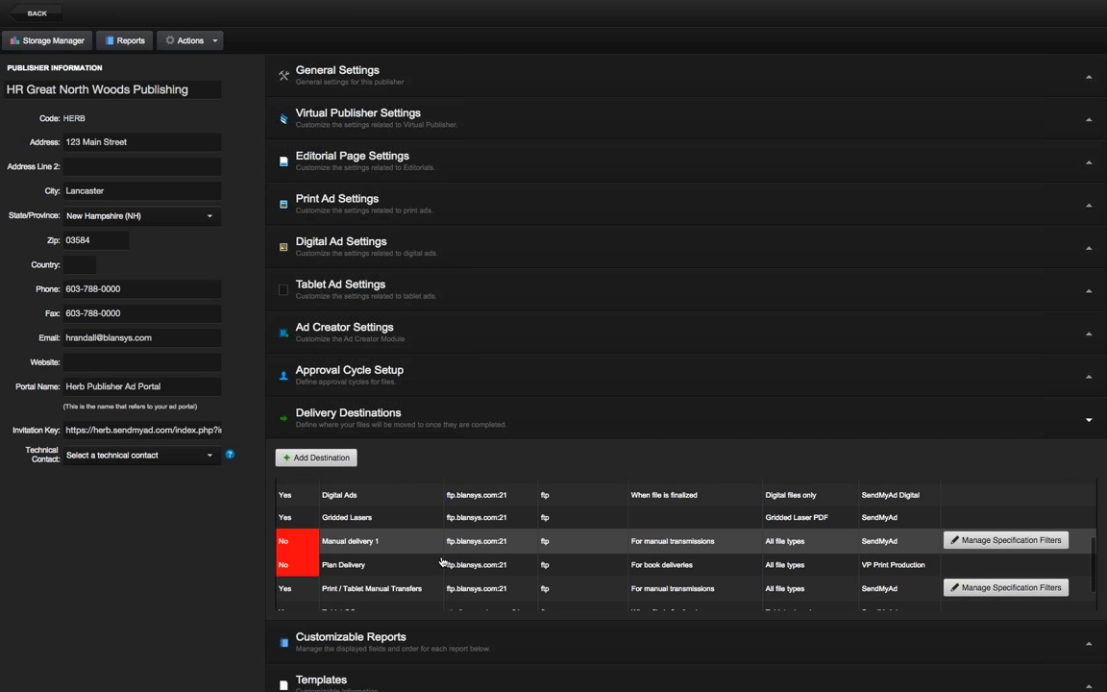
scroll(442, 561, "down", 2)
left_click(442, 534)
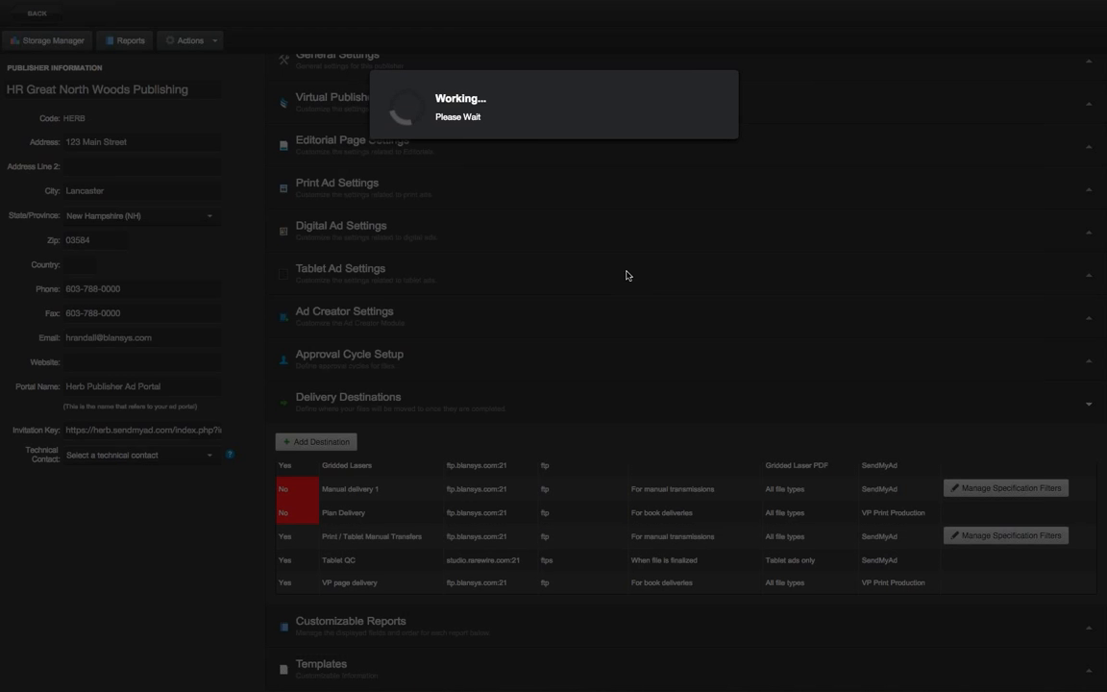
scroll(604, 224, "down", 3)
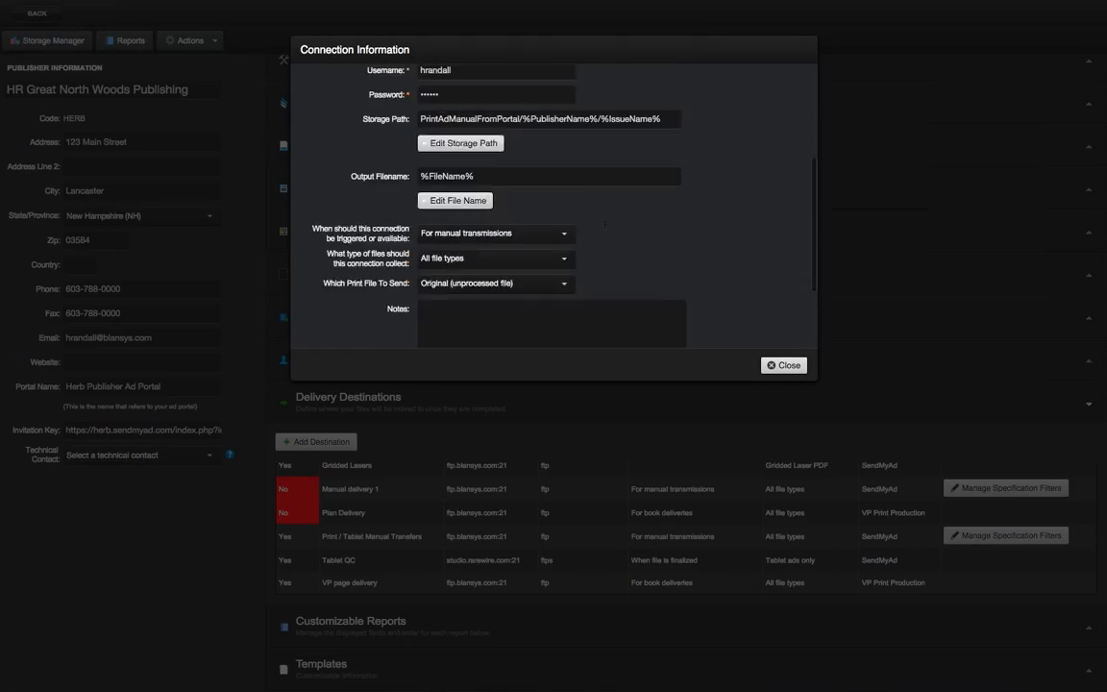
scroll(604, 224, "down", 2)
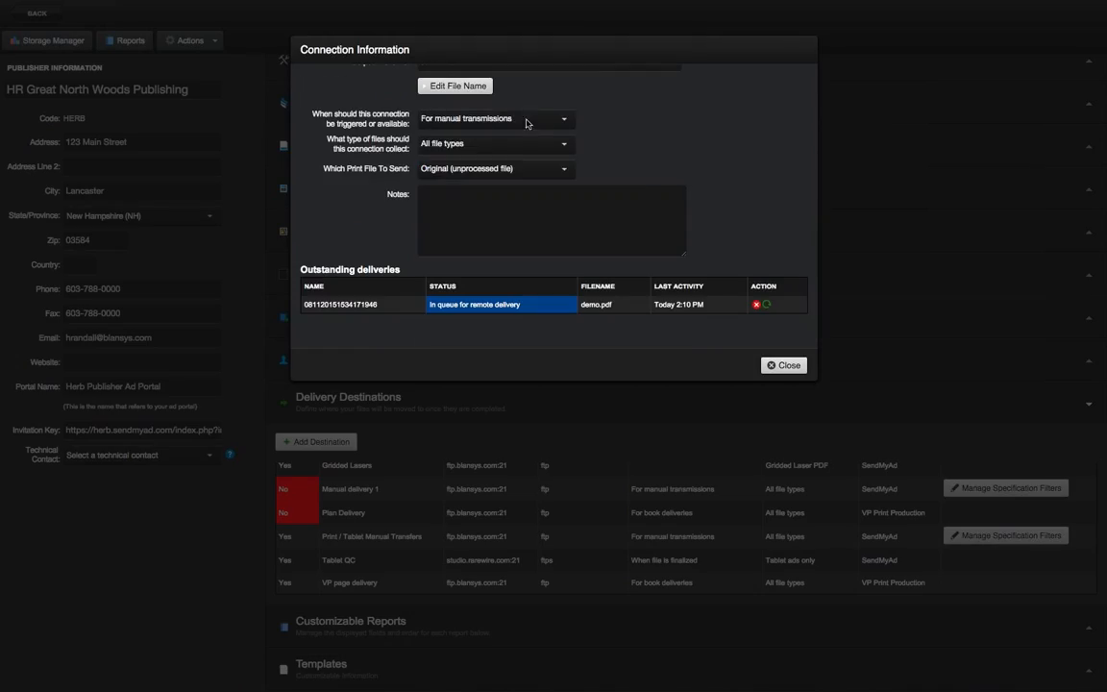
left_click(527, 118)
left_click(638, 123)
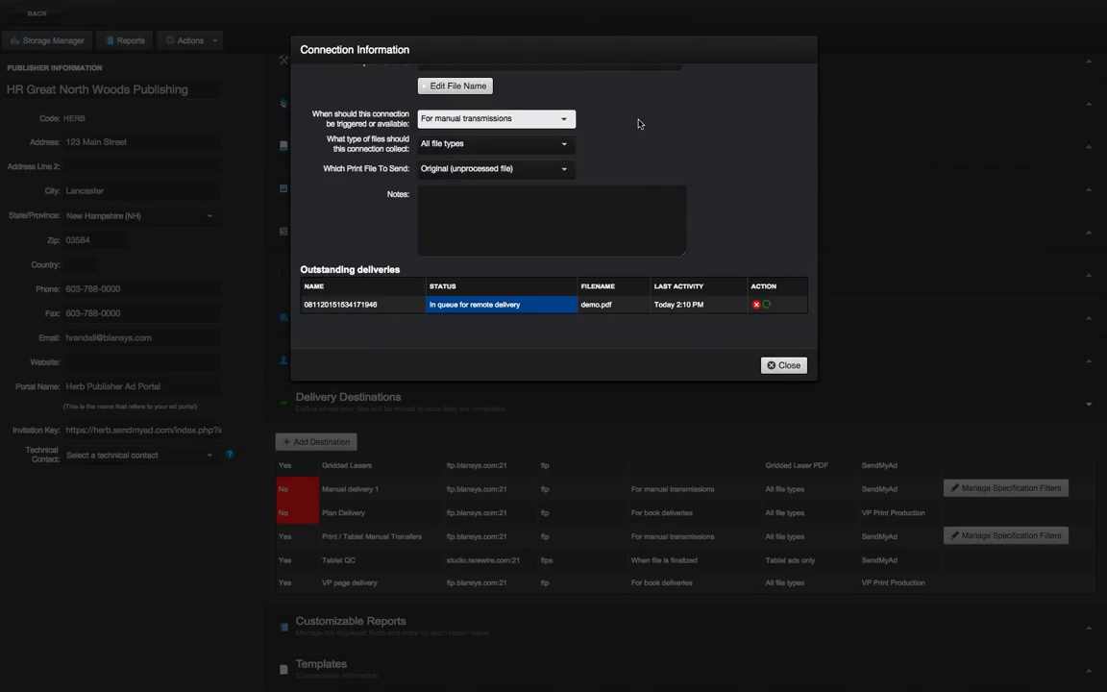
left_click(780, 365)
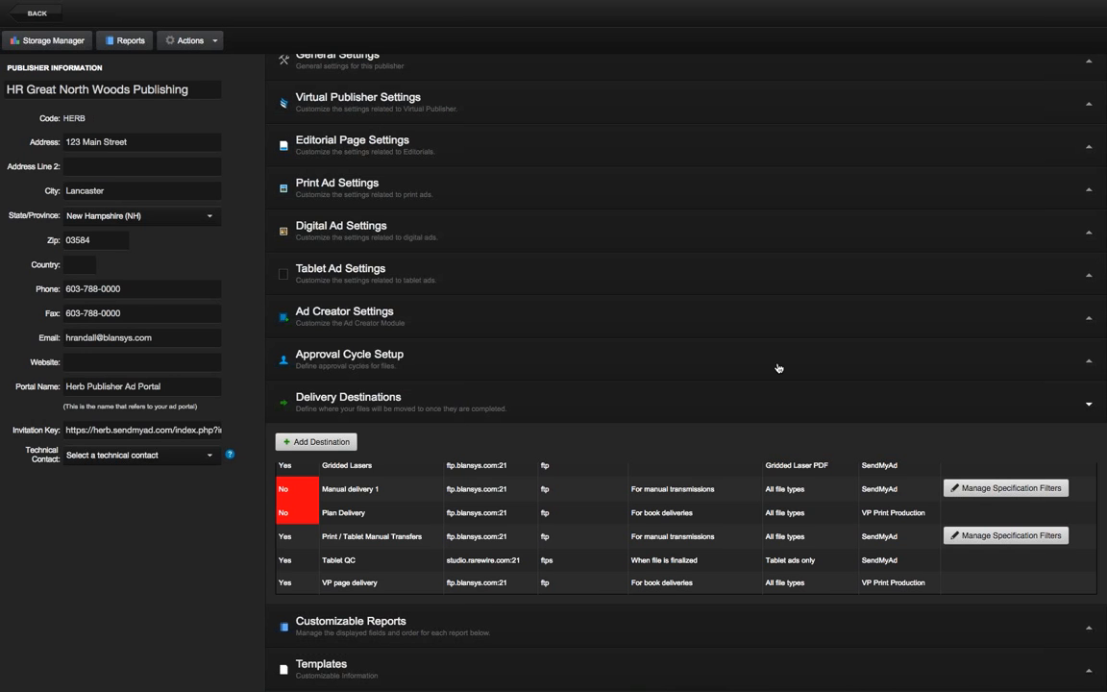
- Reopen the company profile and open the Global 1 print ad approval cycle through the approval cycle configuration
left_click(37, 14)
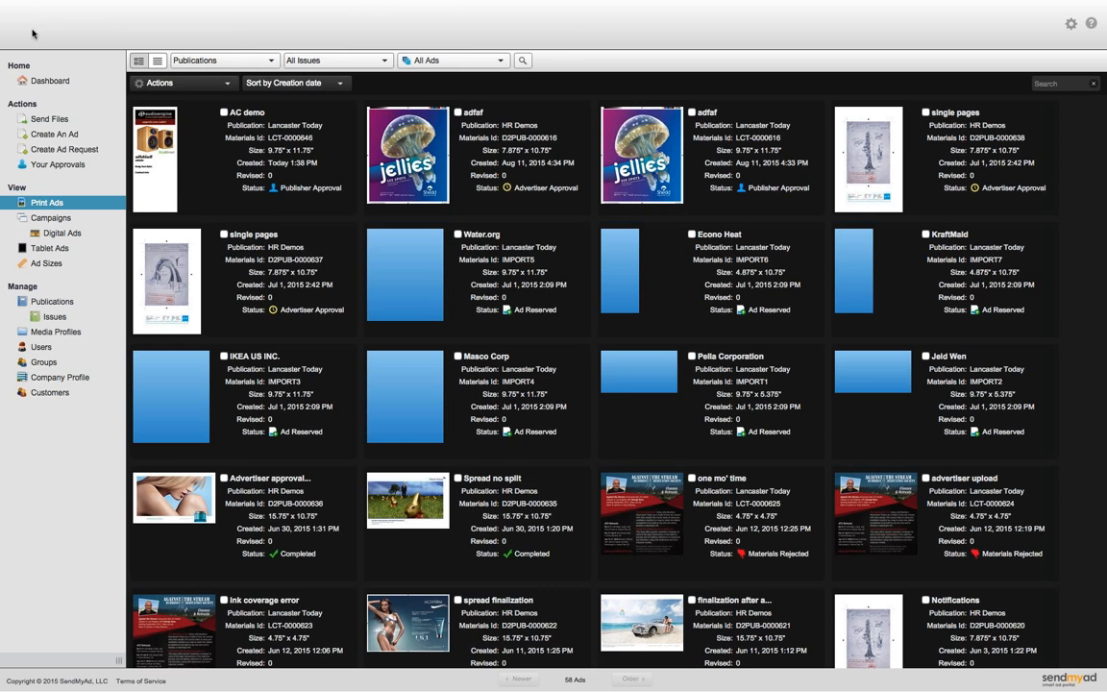
left_click(144, 398)
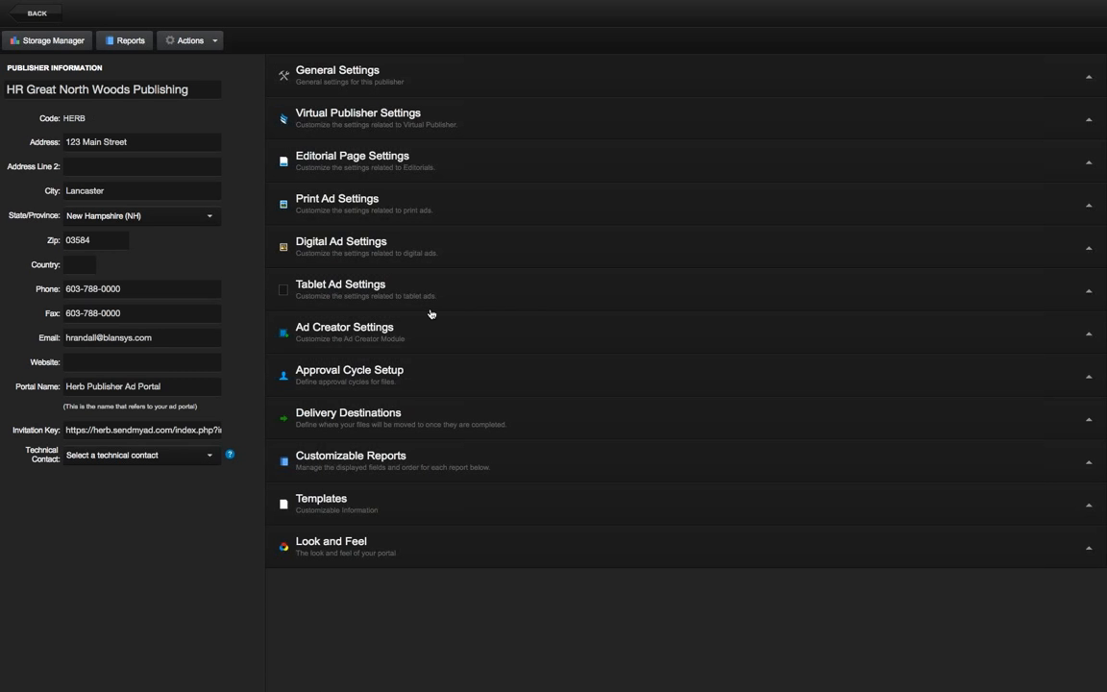
left_click(376, 375)
scroll(461, 385, "down", 2)
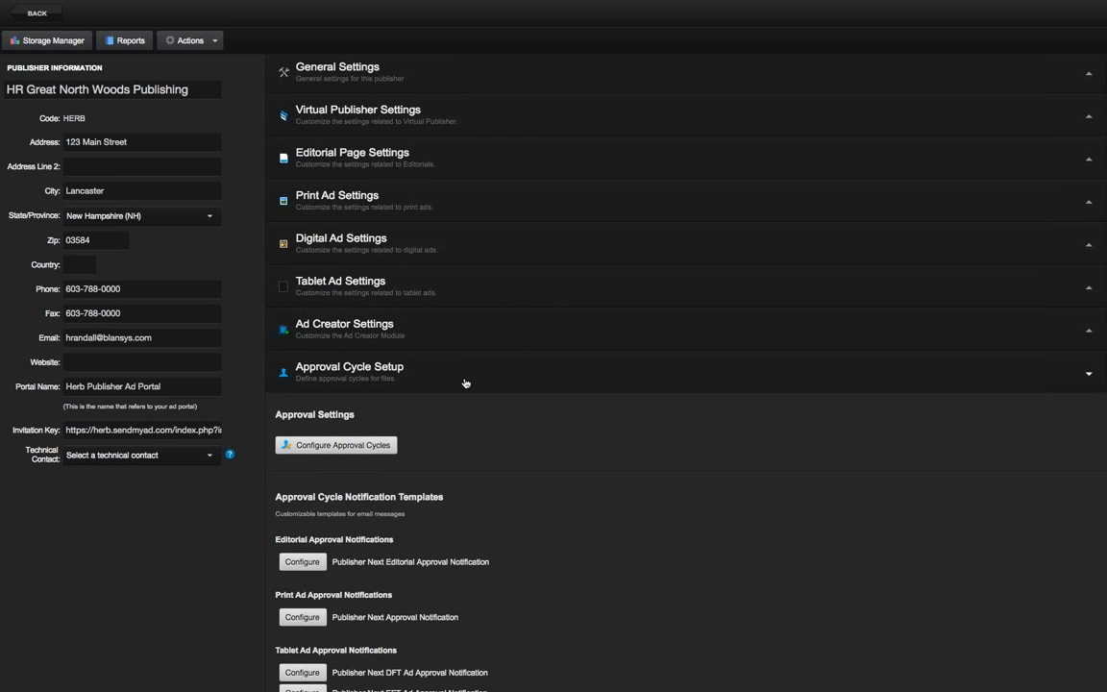
left_click(361, 362)
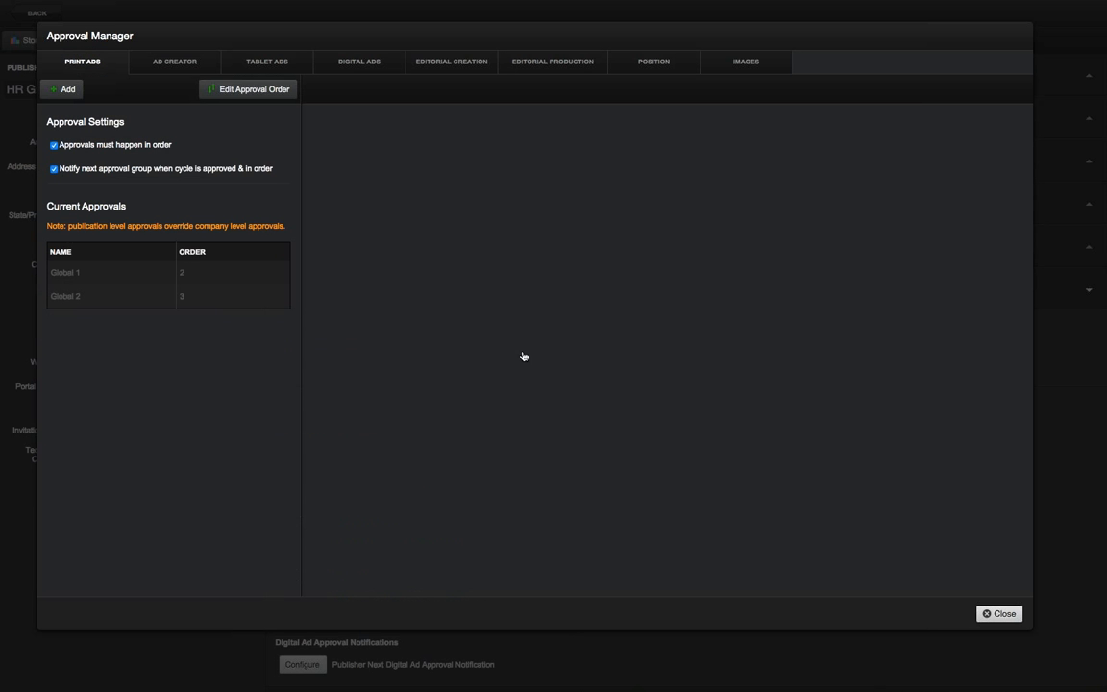
left_click(120, 270)
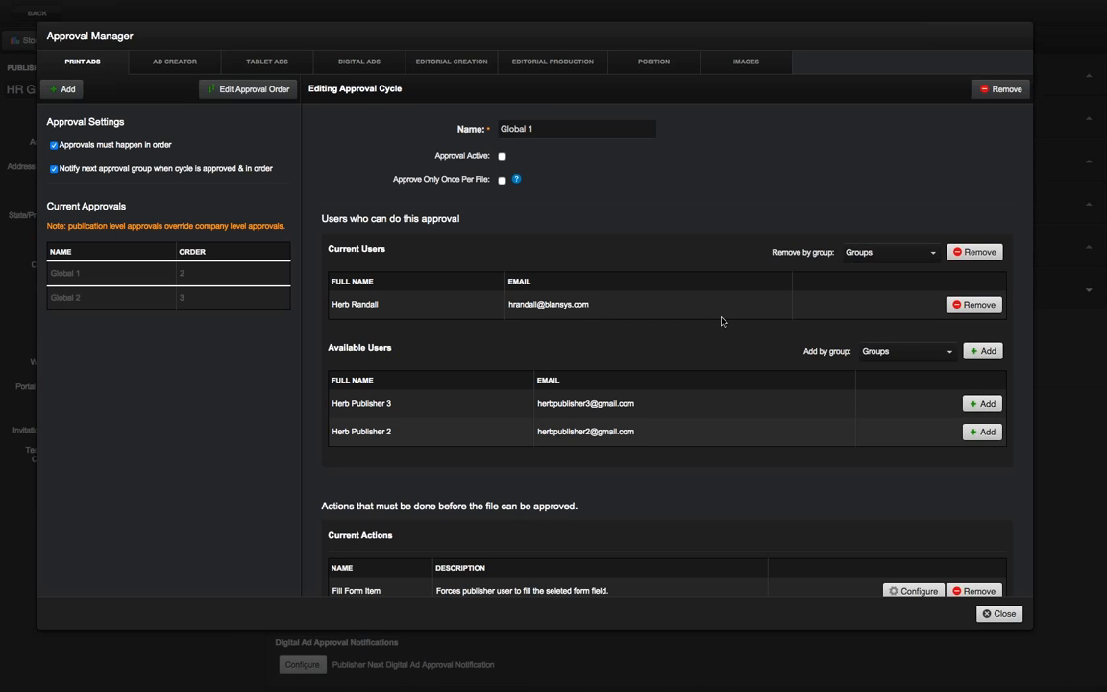
- Remove the current user from the Global 1 approval cycle and add the Testing Only group as its approvers
scroll(722, 321, "down", 1)
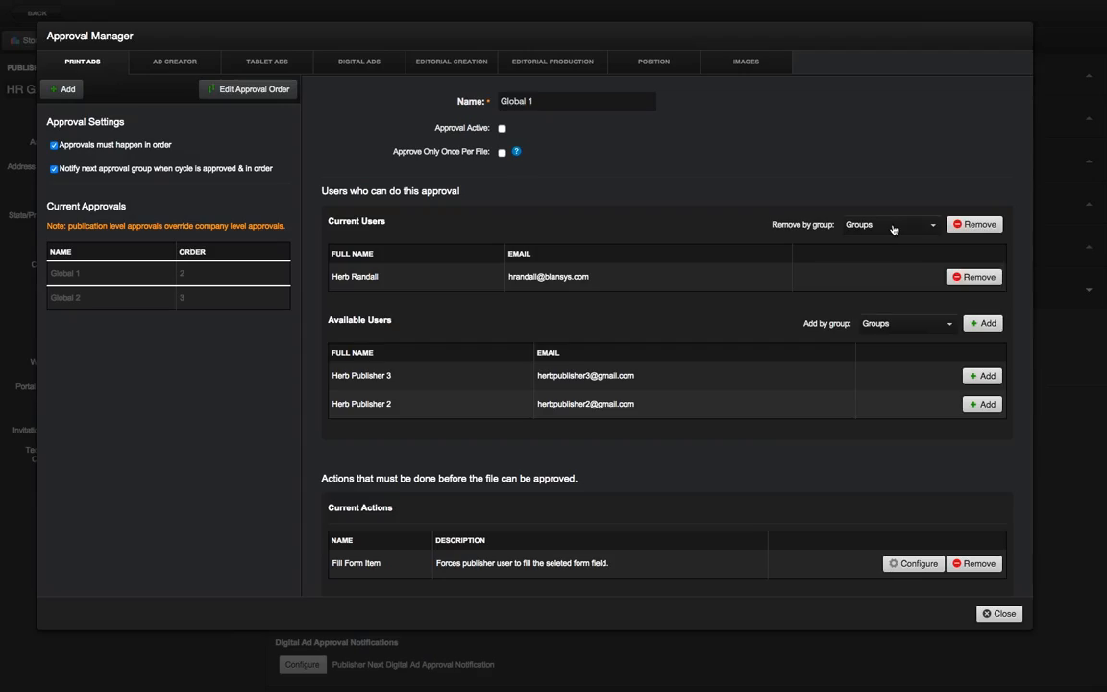
left_click(973, 277)
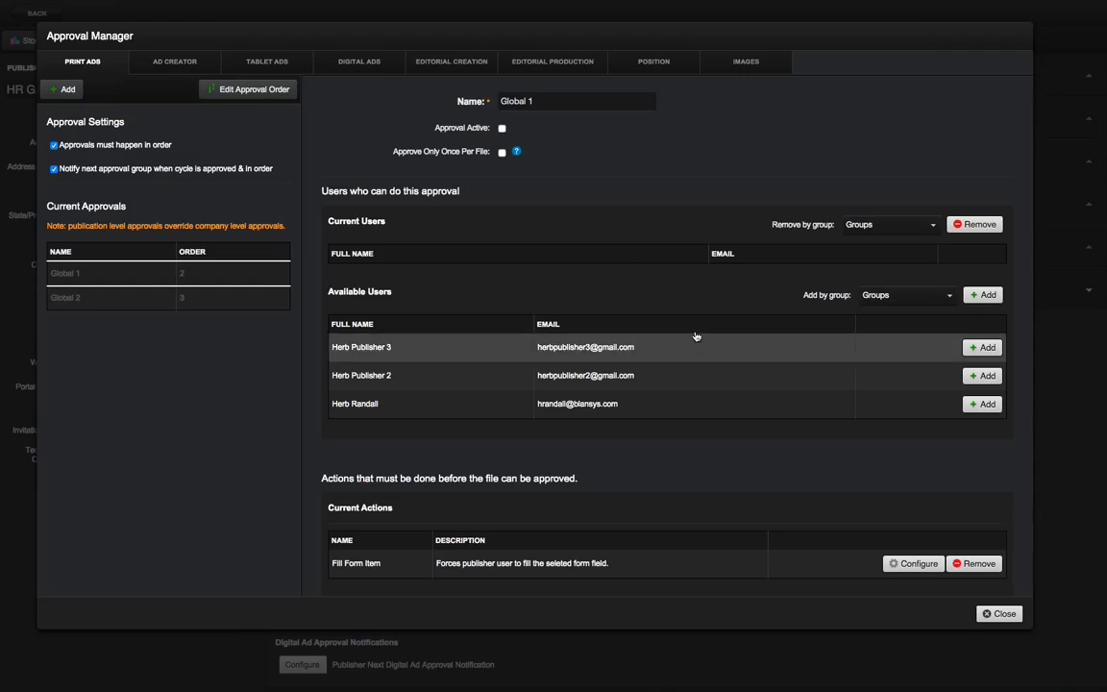
left_click(918, 300)
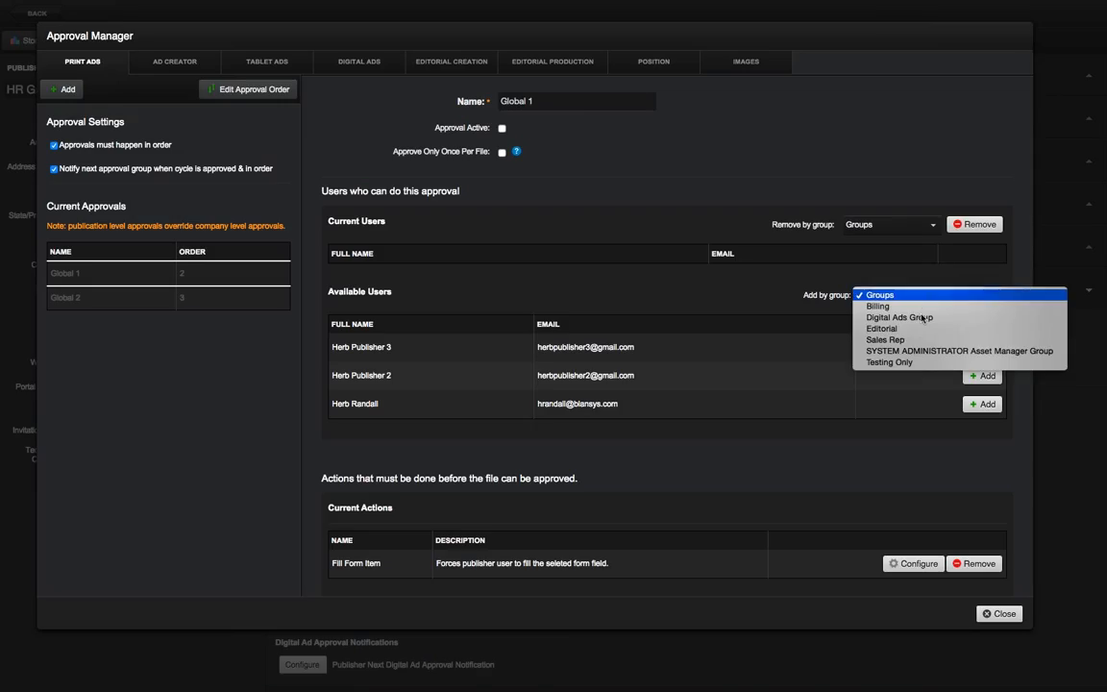
left_click(918, 366)
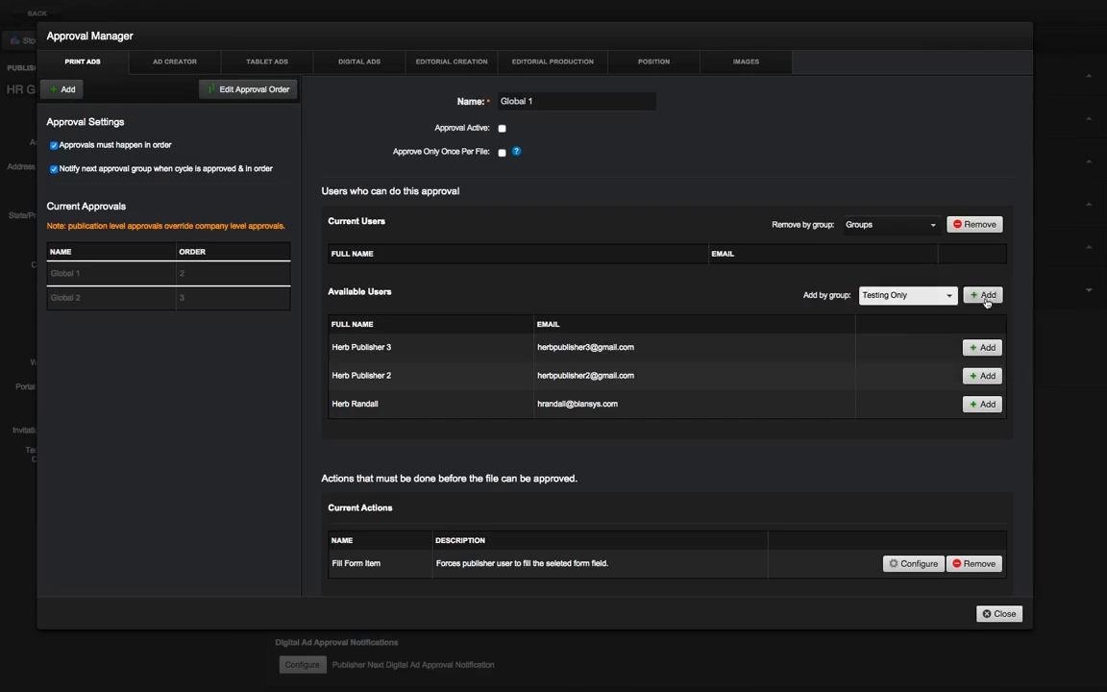
left_click(981, 294)
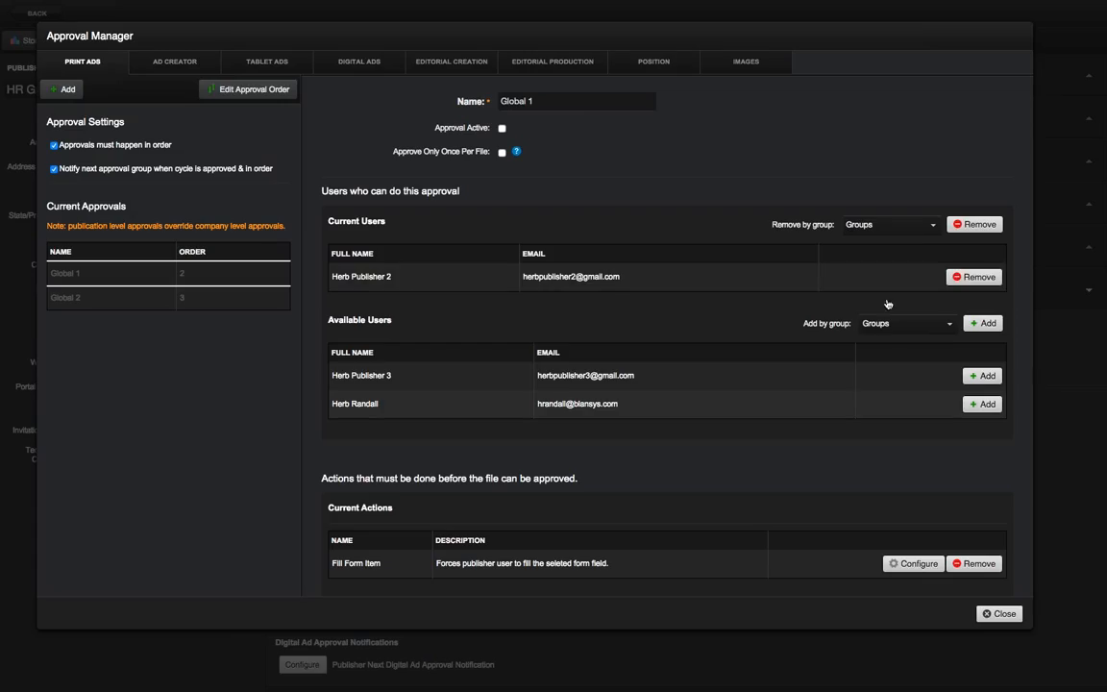
- Add the second listed available user to the Global 1 approvers, then close the Approval Manager and return to the print ads list
left_click(982, 405)
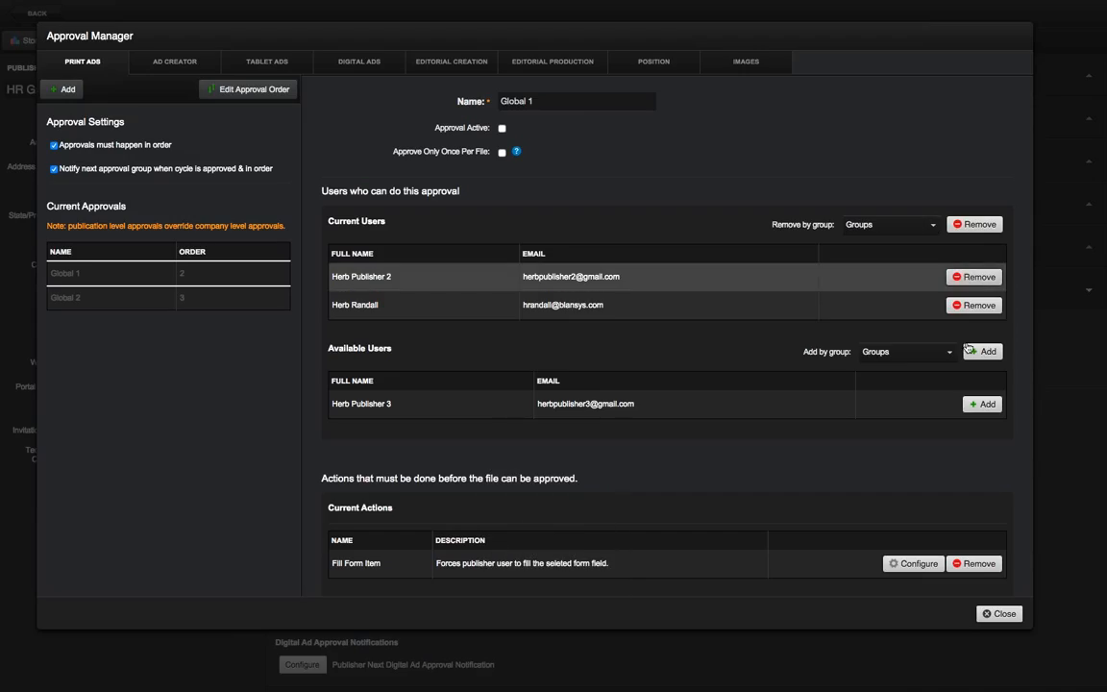
left_click(1011, 615)
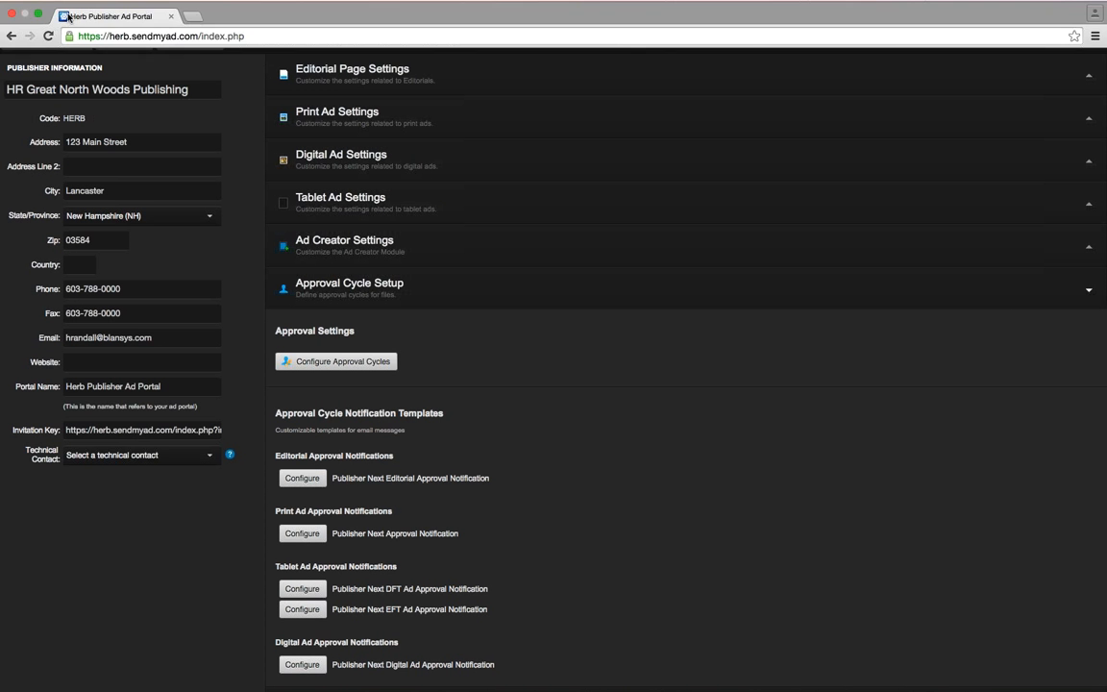
left_click(39, 15)
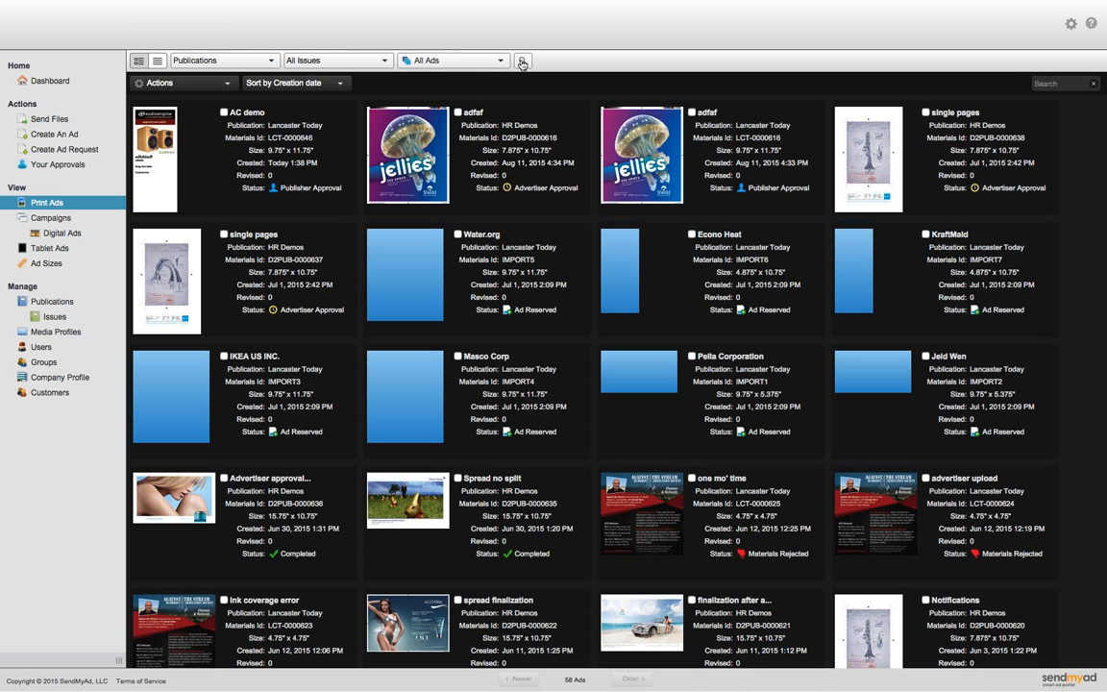
- Search the print ads by Advertiser for "single"
left_click(522, 61)
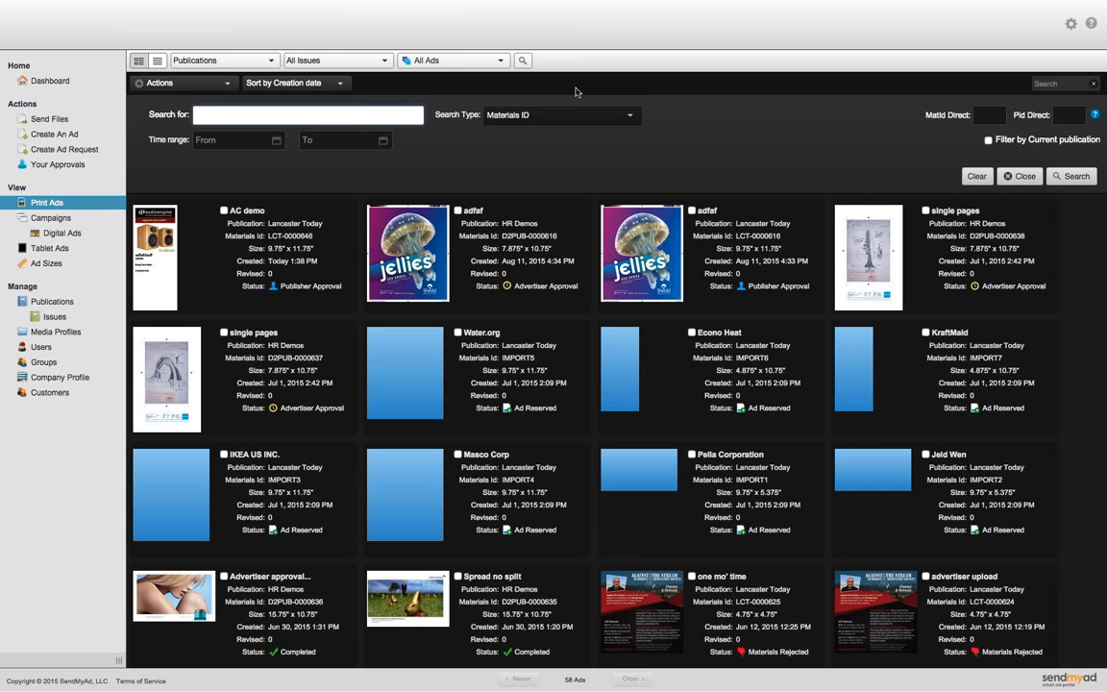
left_click(494, 112)
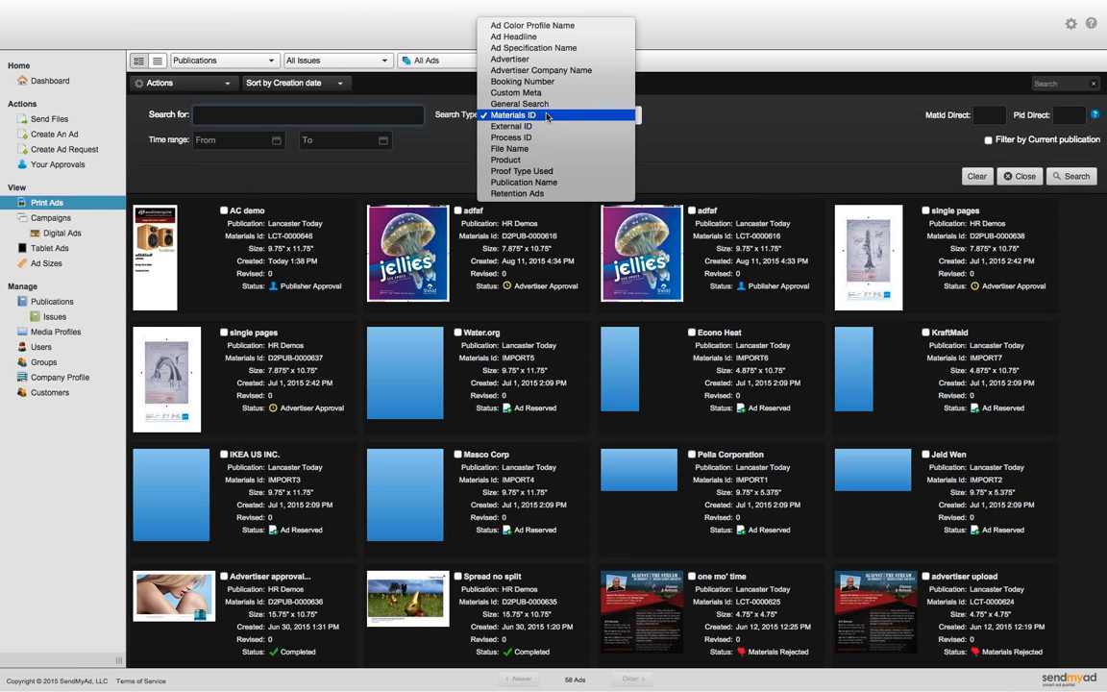
left_click(555, 59)
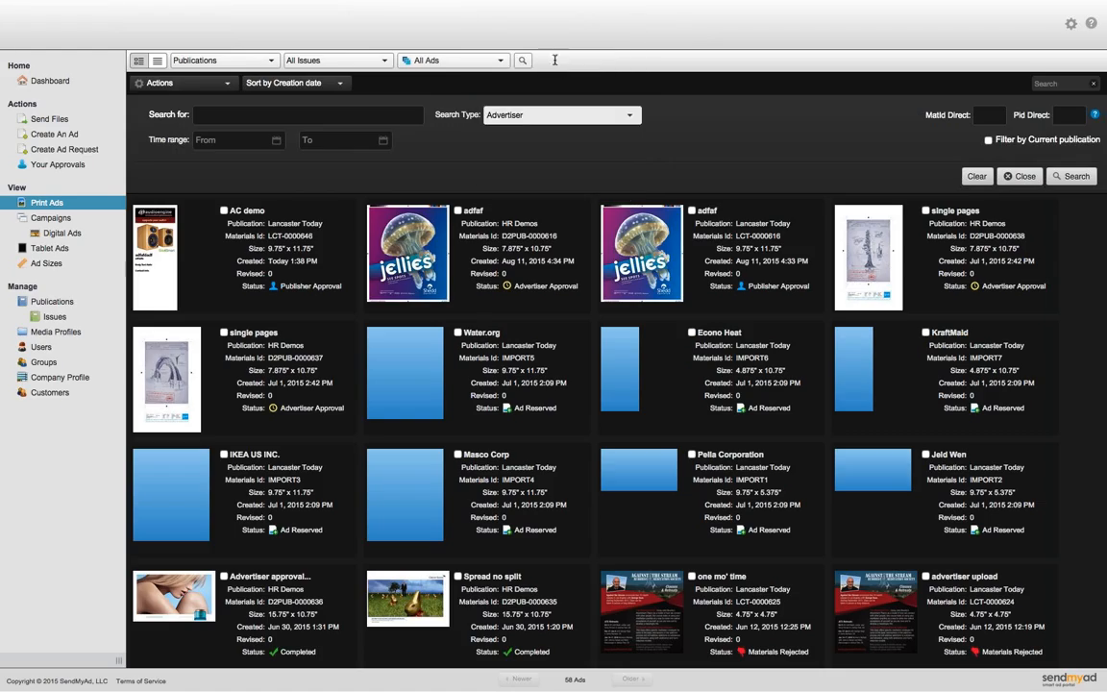
left_click(223, 113)
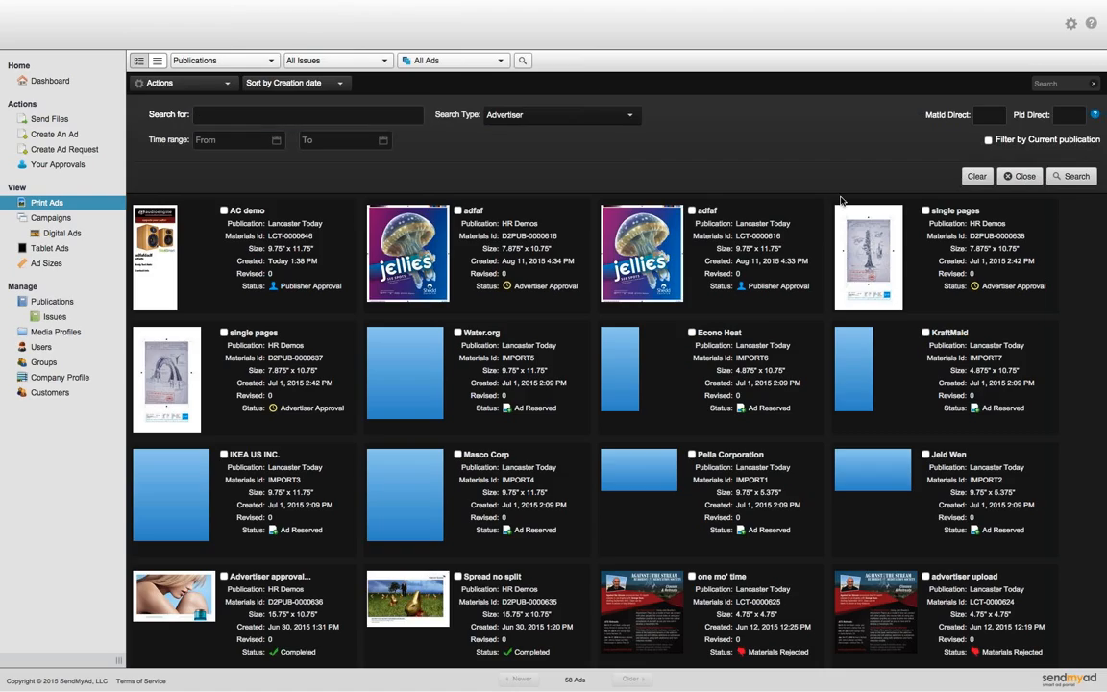
left_click(237, 122)
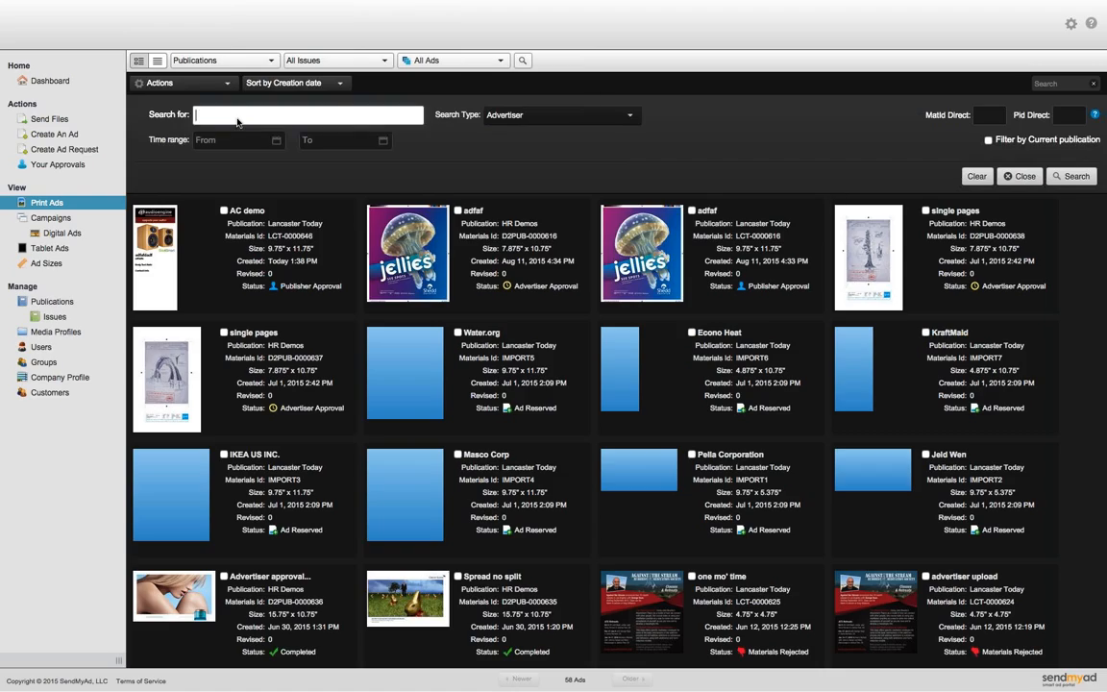
type("single")
left_click(1090, 178)
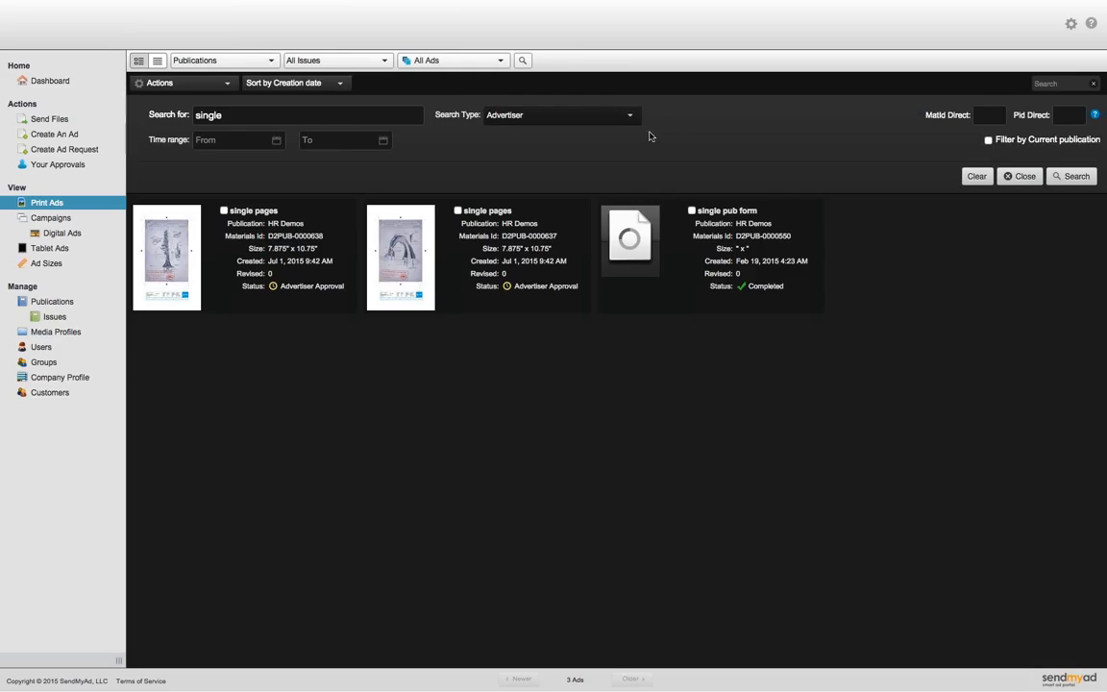
- Examine the search types available for finding print ads
left_click(622, 117)
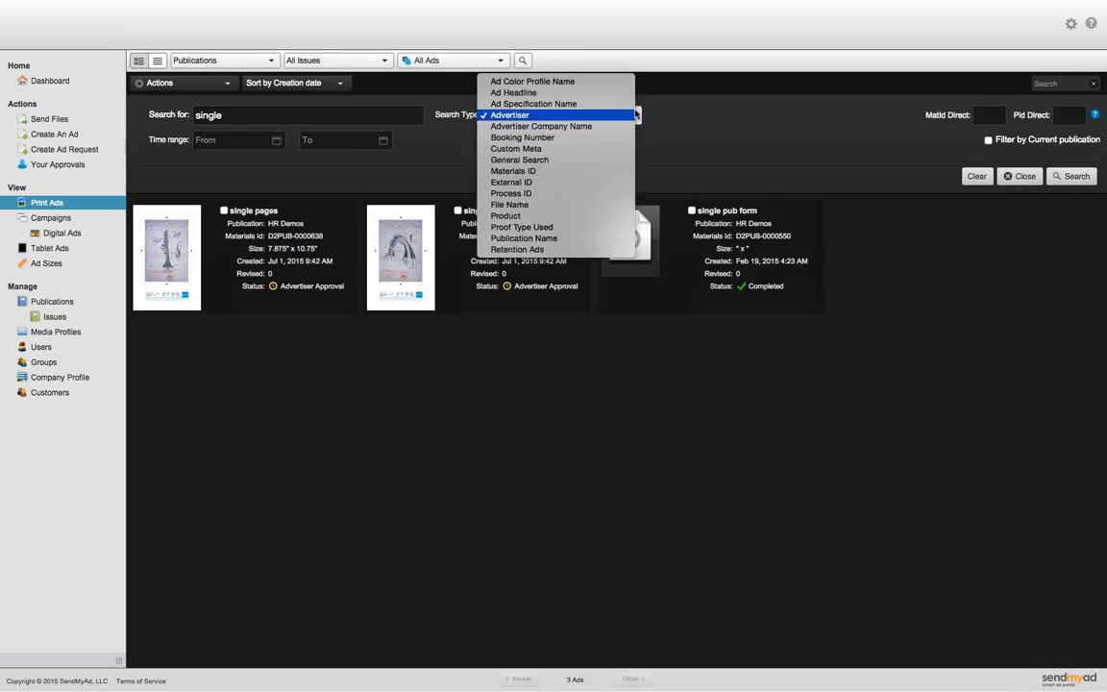
left_click(711, 113)
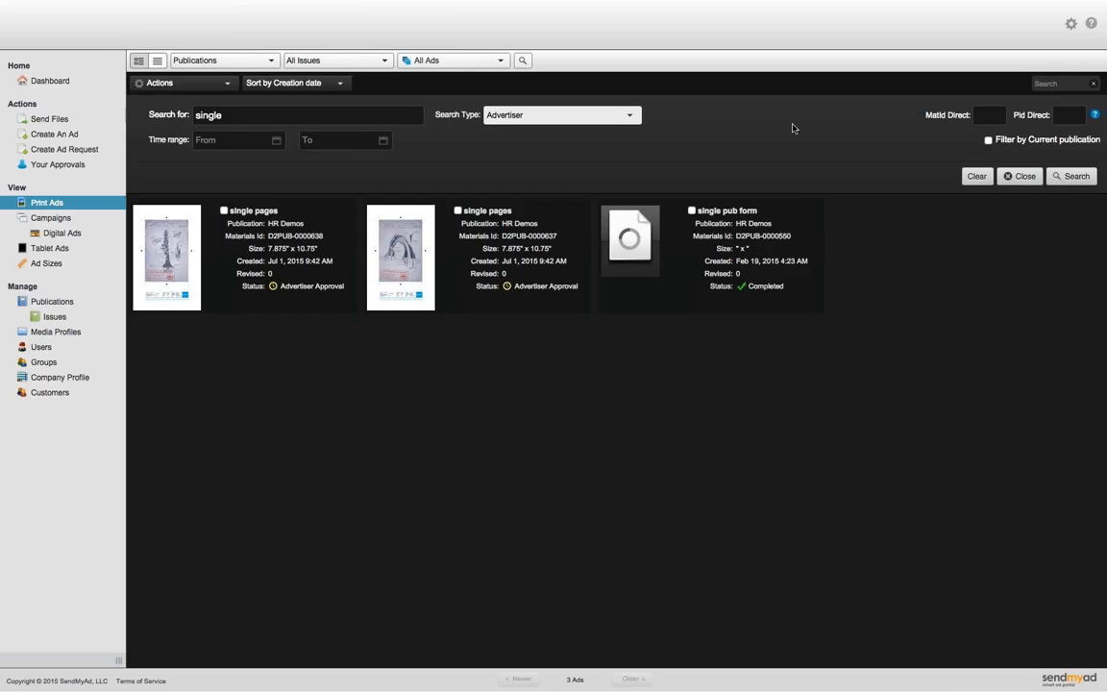
left_click(628, 115)
left_click(698, 116)
left_click(630, 115)
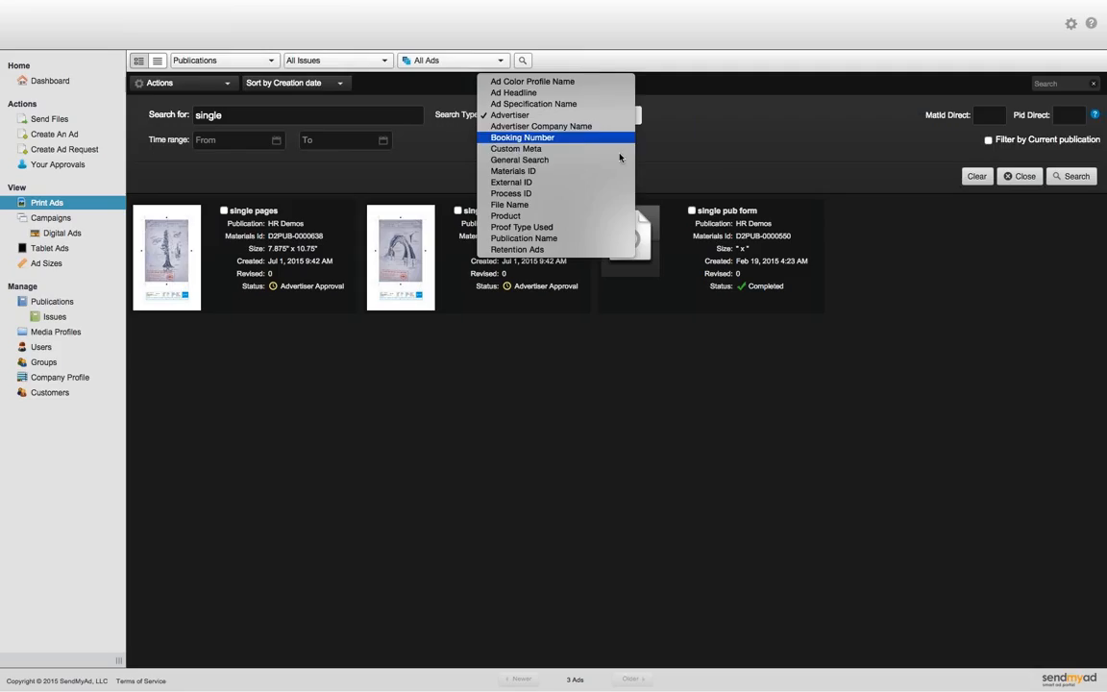
left_click(716, 154)
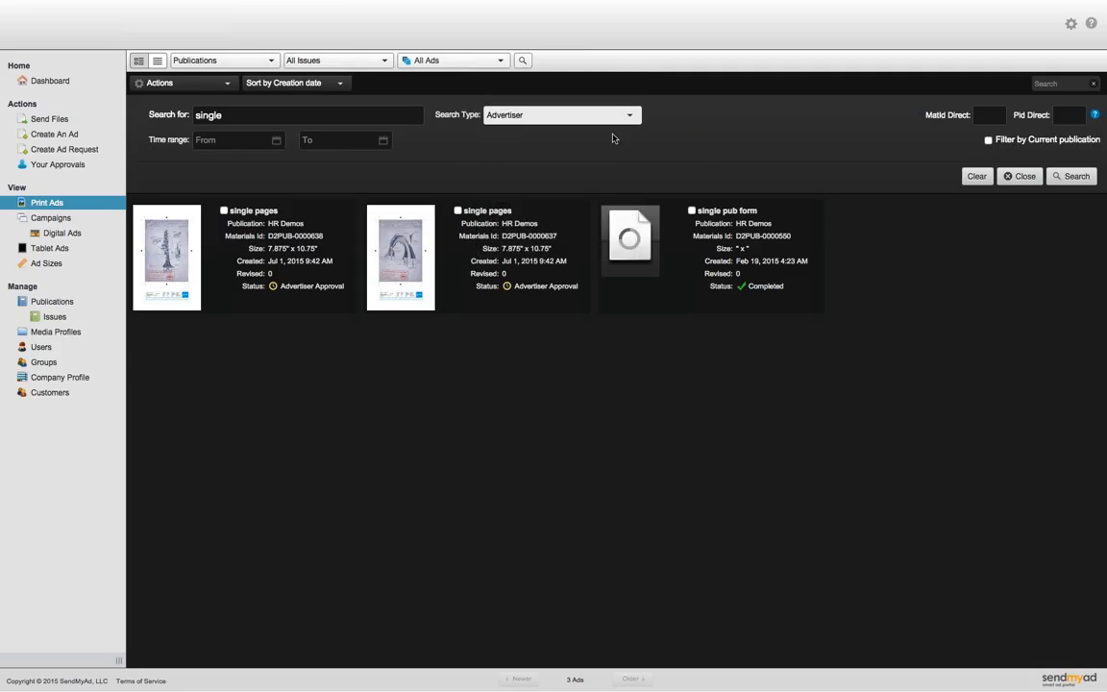
left_click(605, 114)
left_click(615, 179)
- Clear the "single" advertiser search and reopen the advanced search options for all print ads
left_click(976, 175)
left_click(1024, 176)
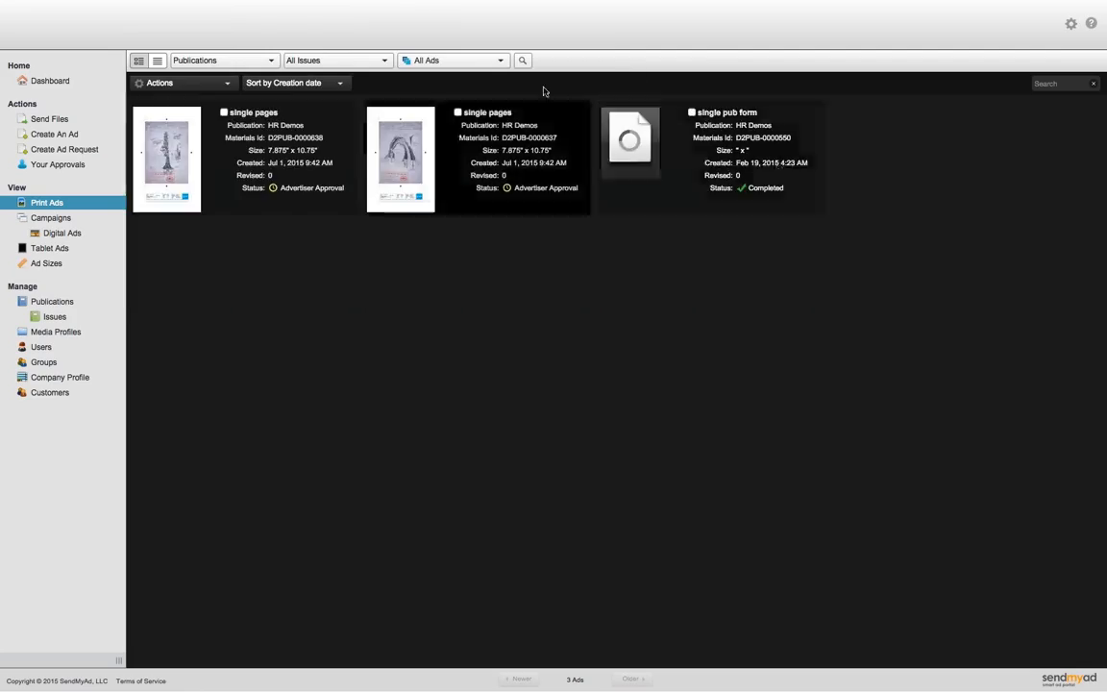
left_click(522, 60)
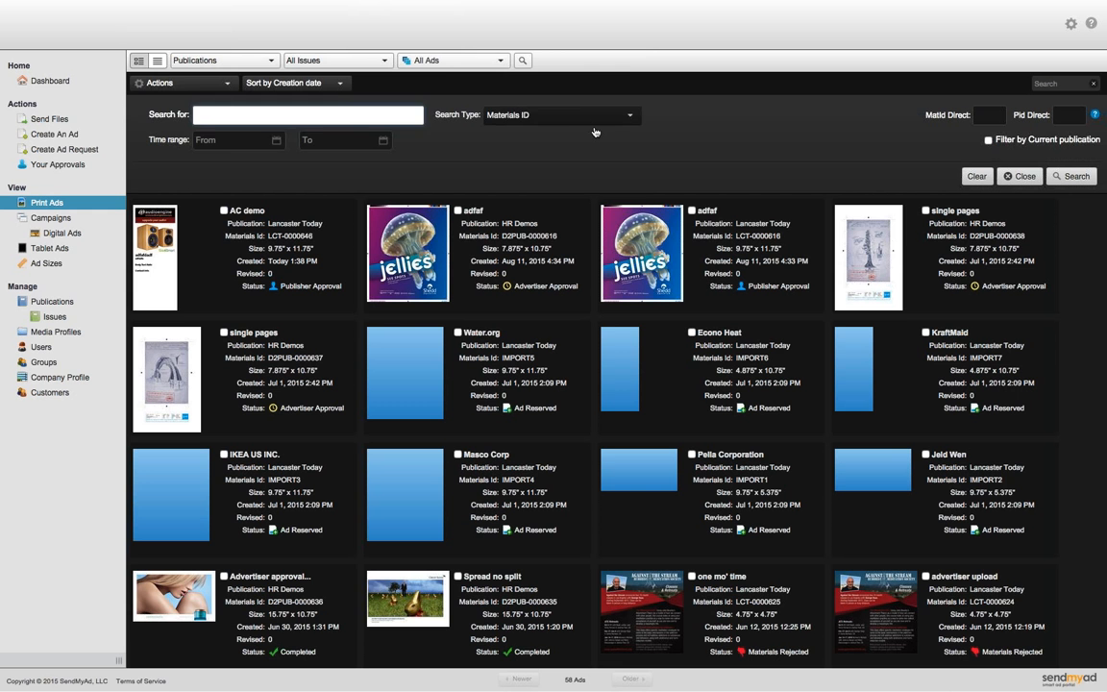
- Review the search types around Materials ID in the reopened print ad search, leaving Materials ID selected
left_click(527, 109)
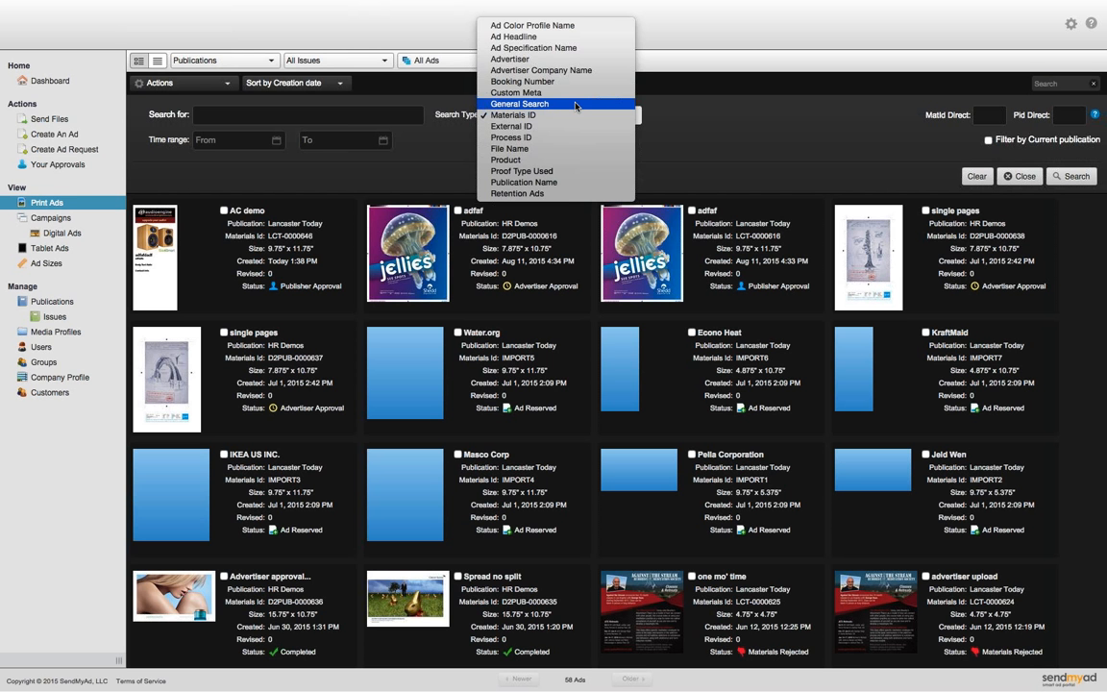
left_click(650, 101)
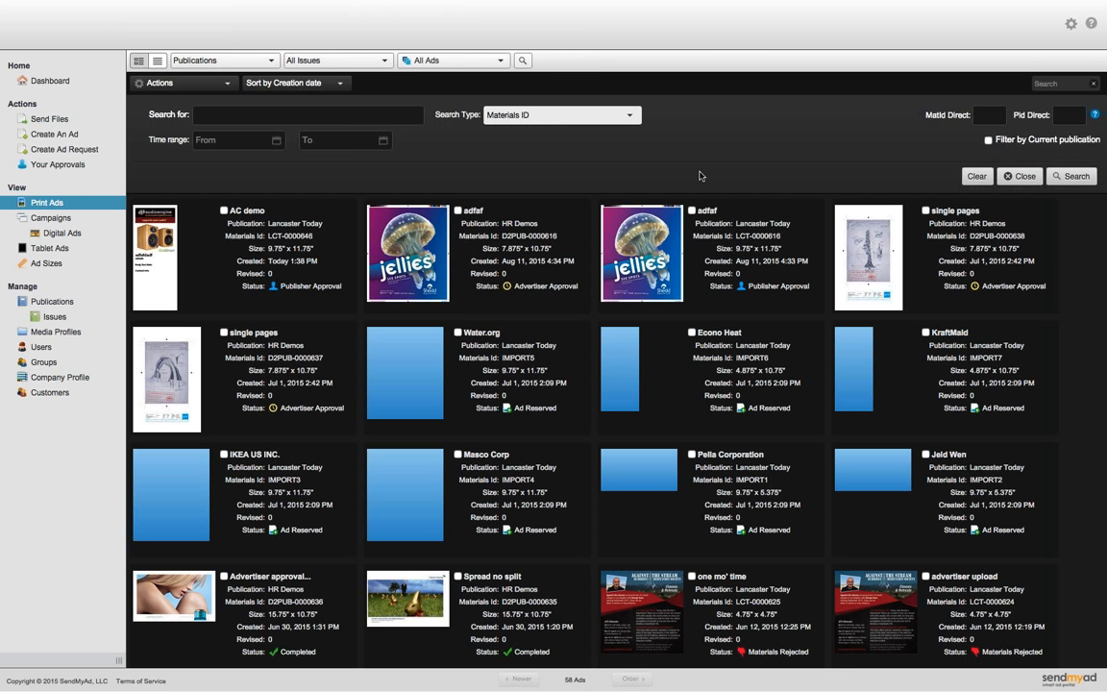
left_click(563, 123)
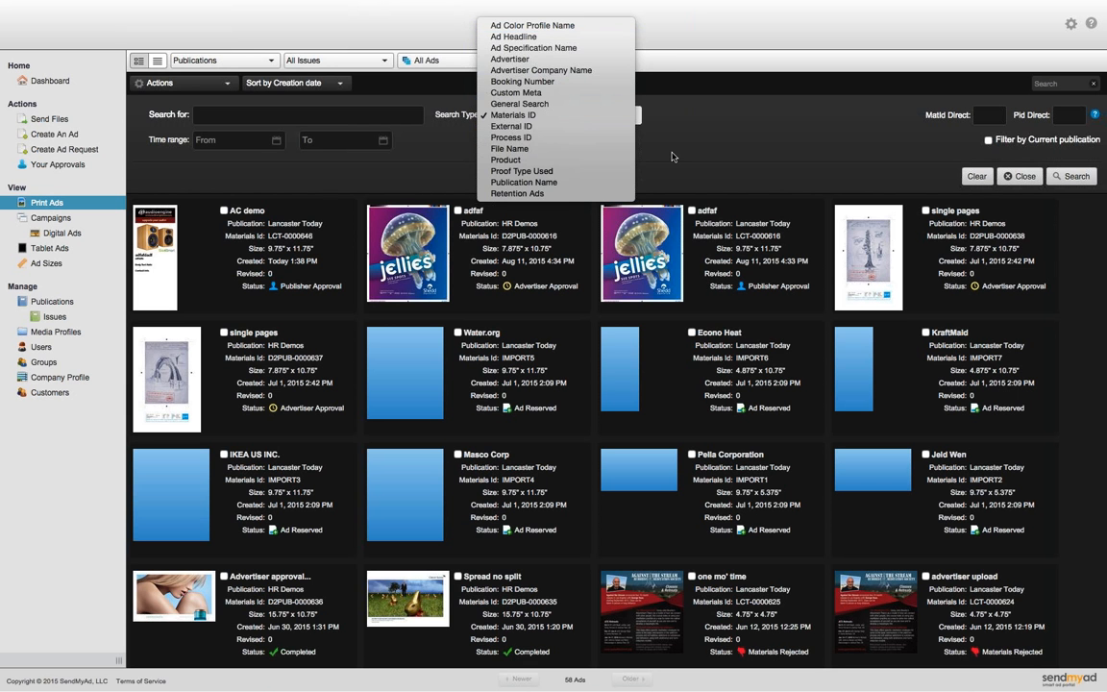
left_click(567, 115)
left_click(568, 118)
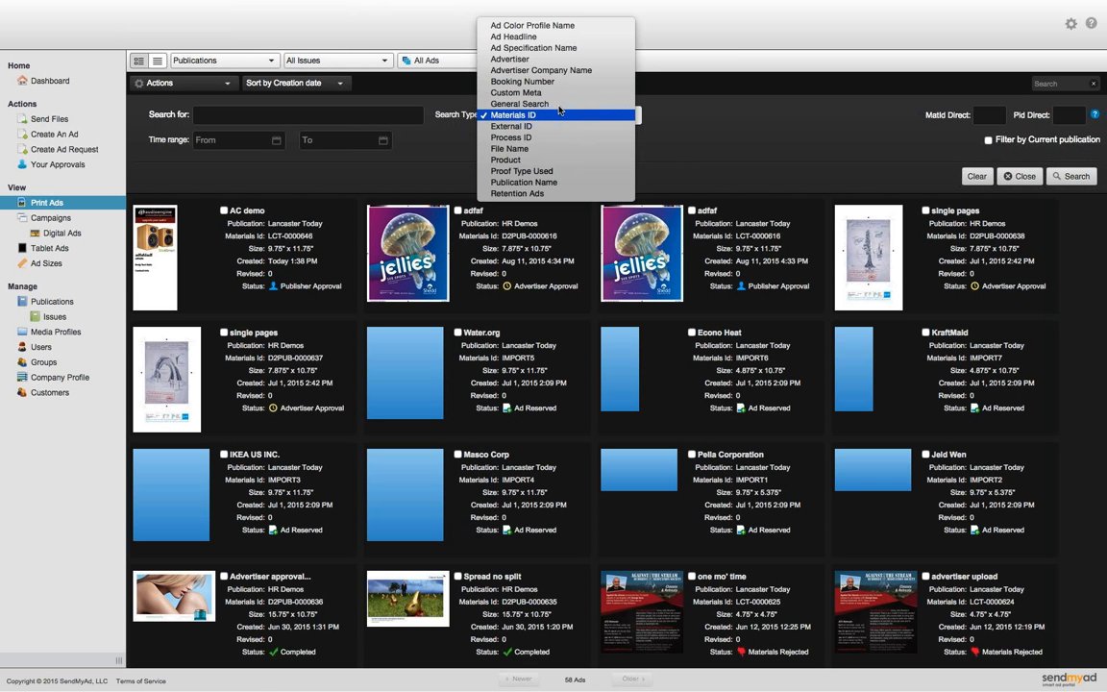
left_click(690, 107)
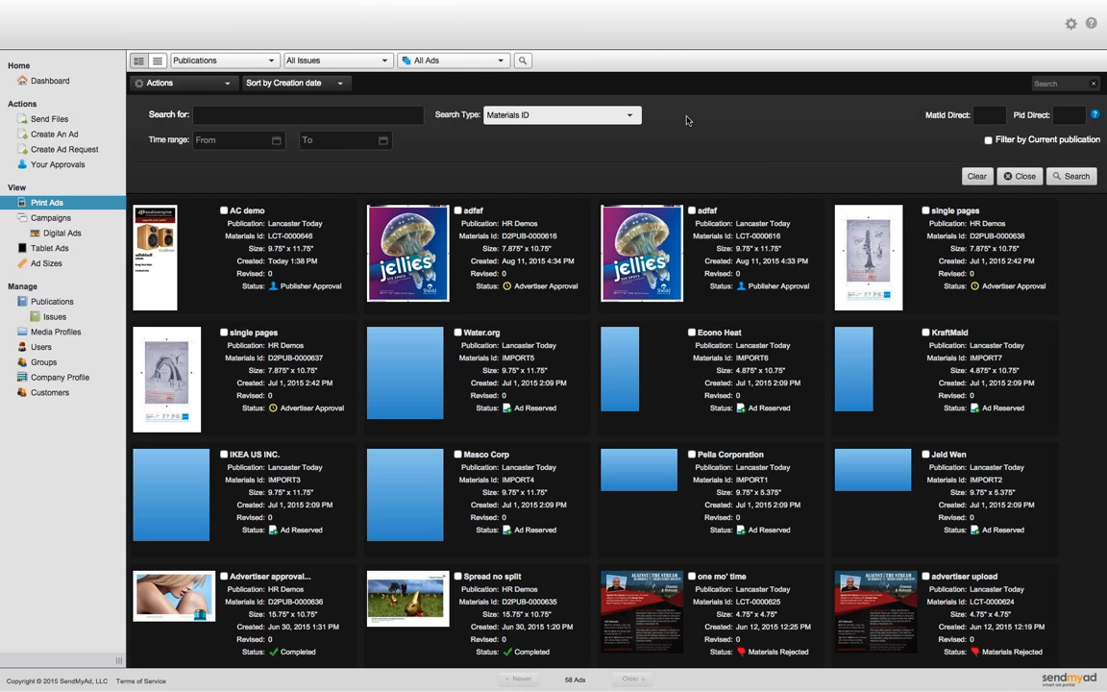
- Set the print ad search type to Custom Meta, then change it to Advertiser
left_click(569, 111)
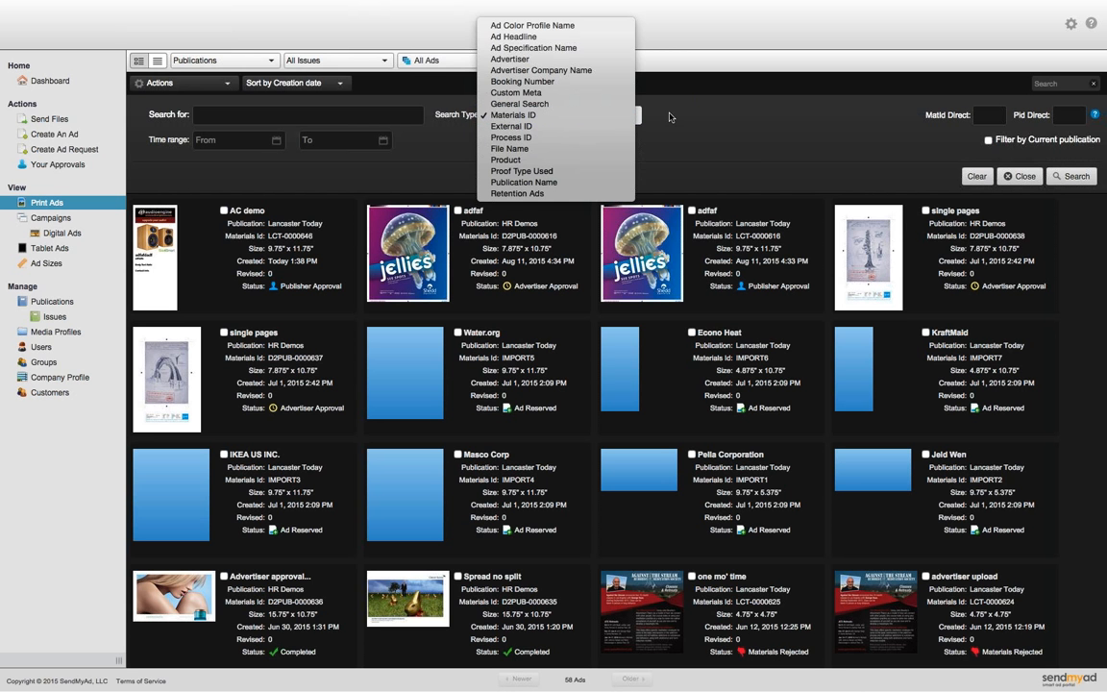
key("Up")
key("Up")
left_click(536, 92)
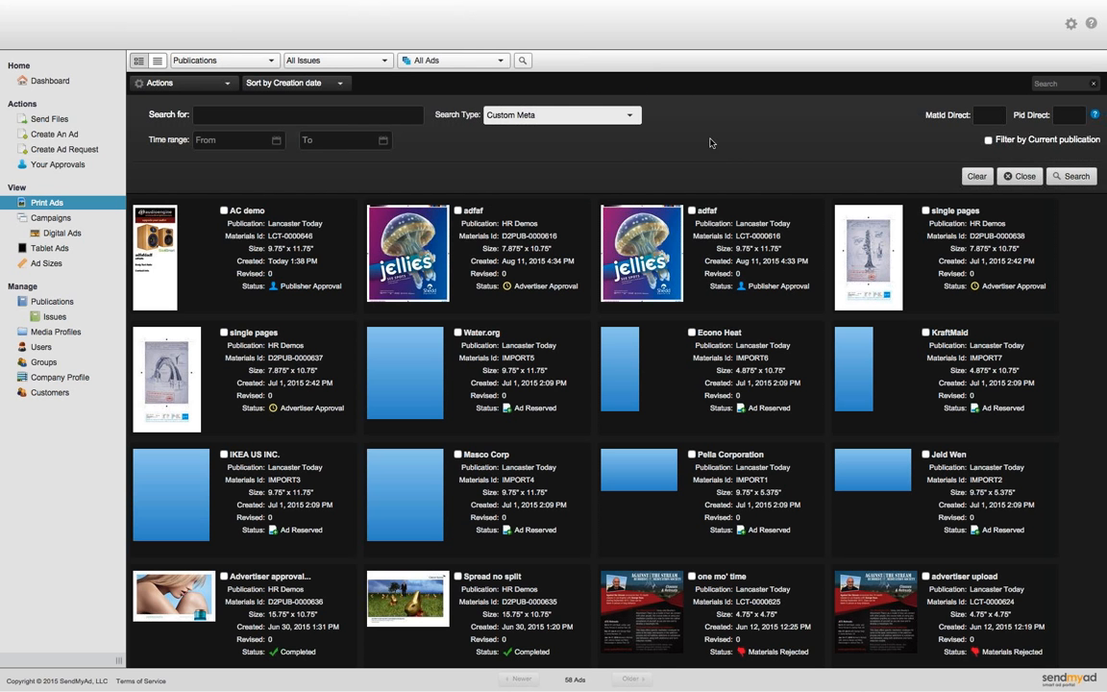
left_click(581, 116)
left_click(509, 74)
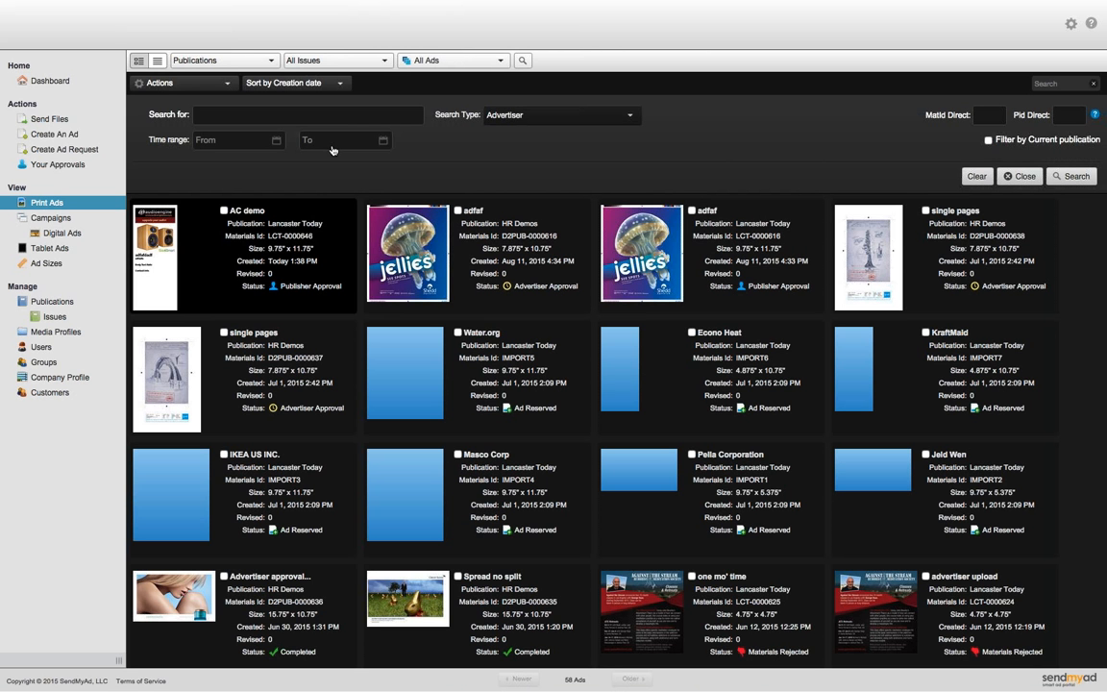
- Start a new ad in Ad Creator for the Lancaster Today publication and load the AdCrator2 template
left_click(54, 135)
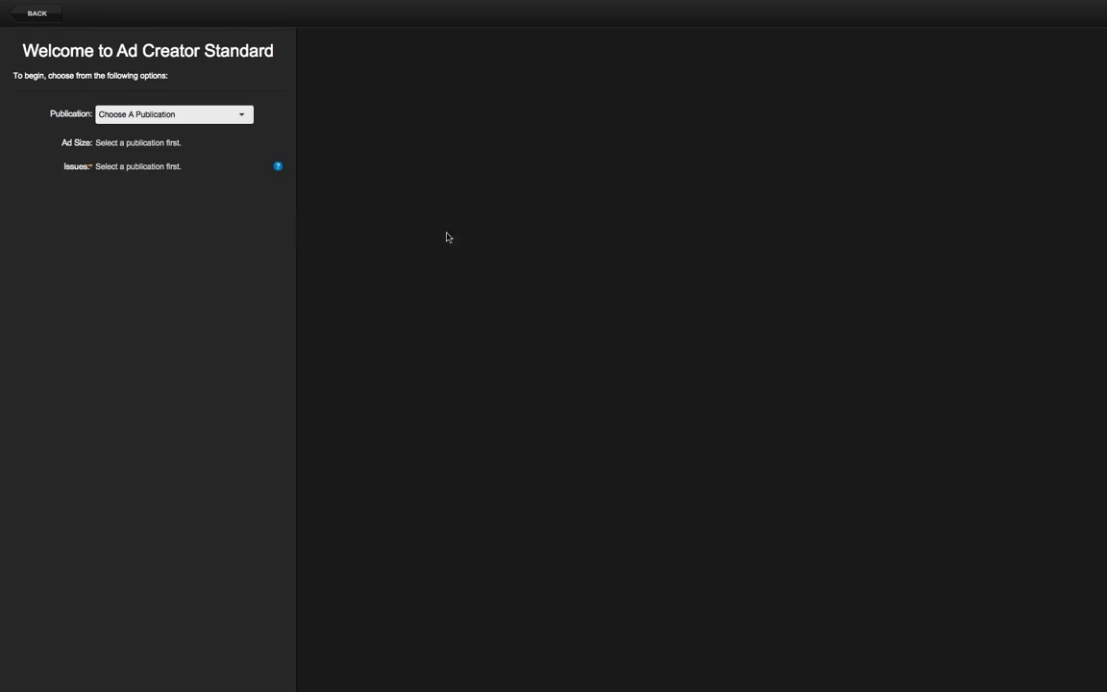
left_click(173, 114)
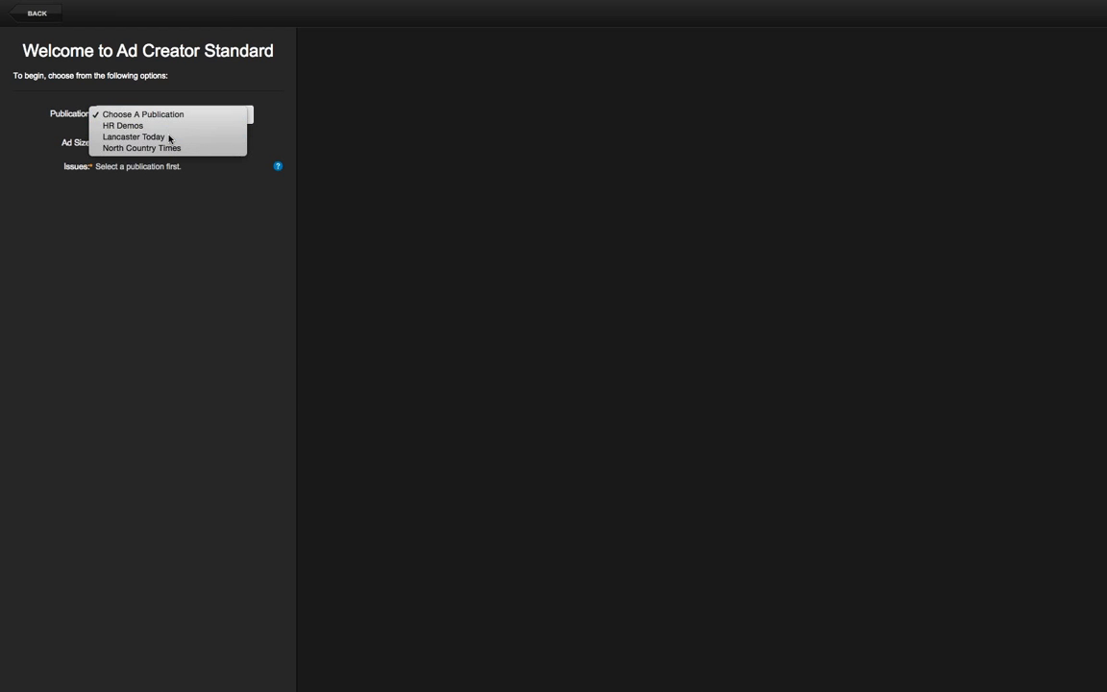
left_click(169, 137)
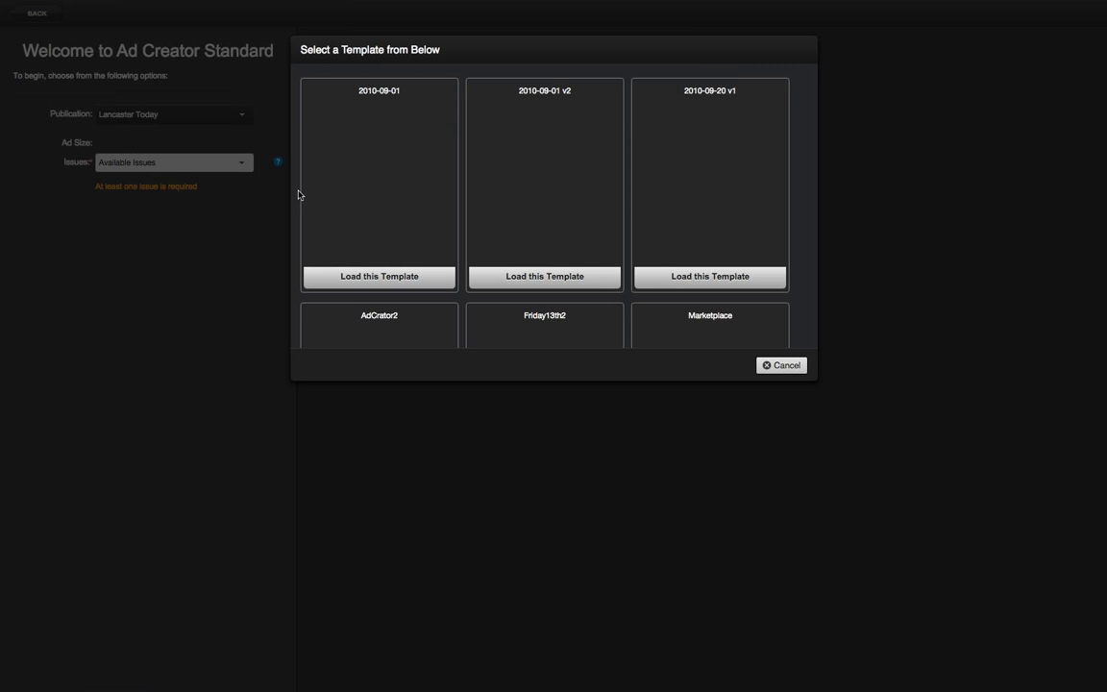
scroll(477, 228, "down", 3)
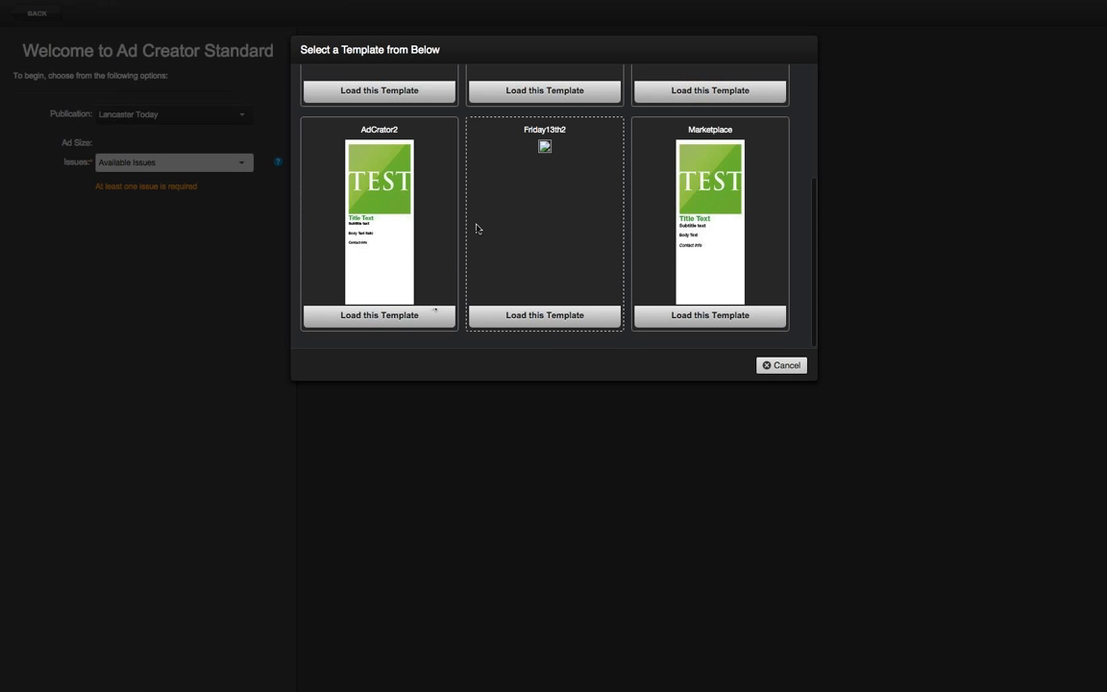
left_click(397, 321)
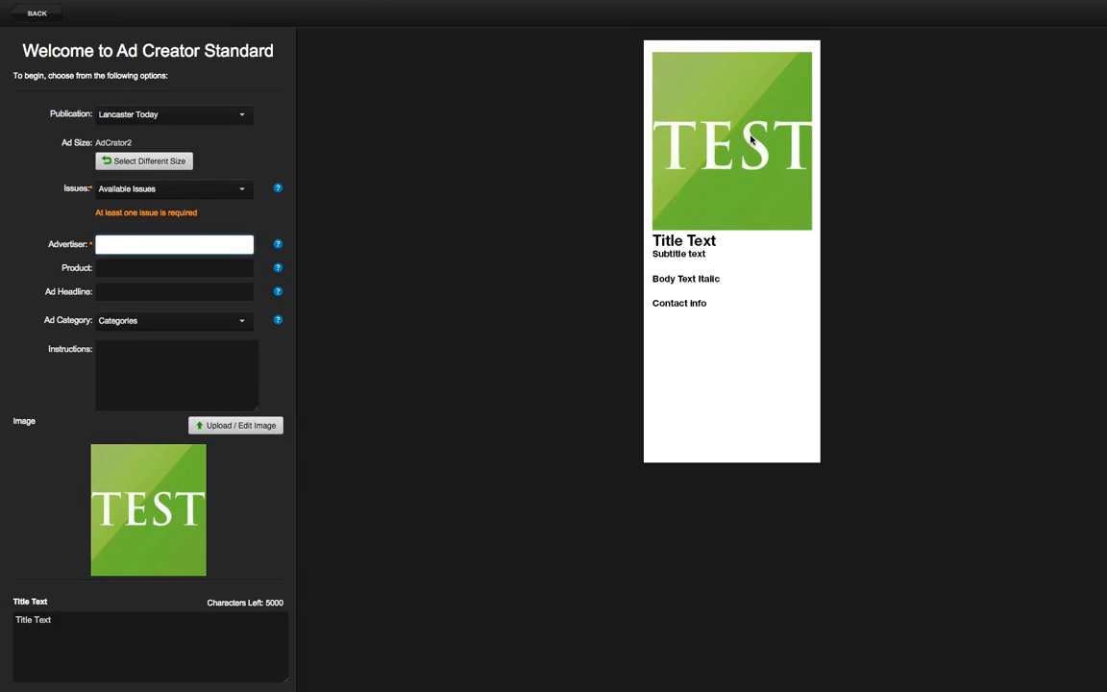
- Examine the ad form and the browser options offered on the ad preview and the template image
scroll(154, 509, "down", 3)
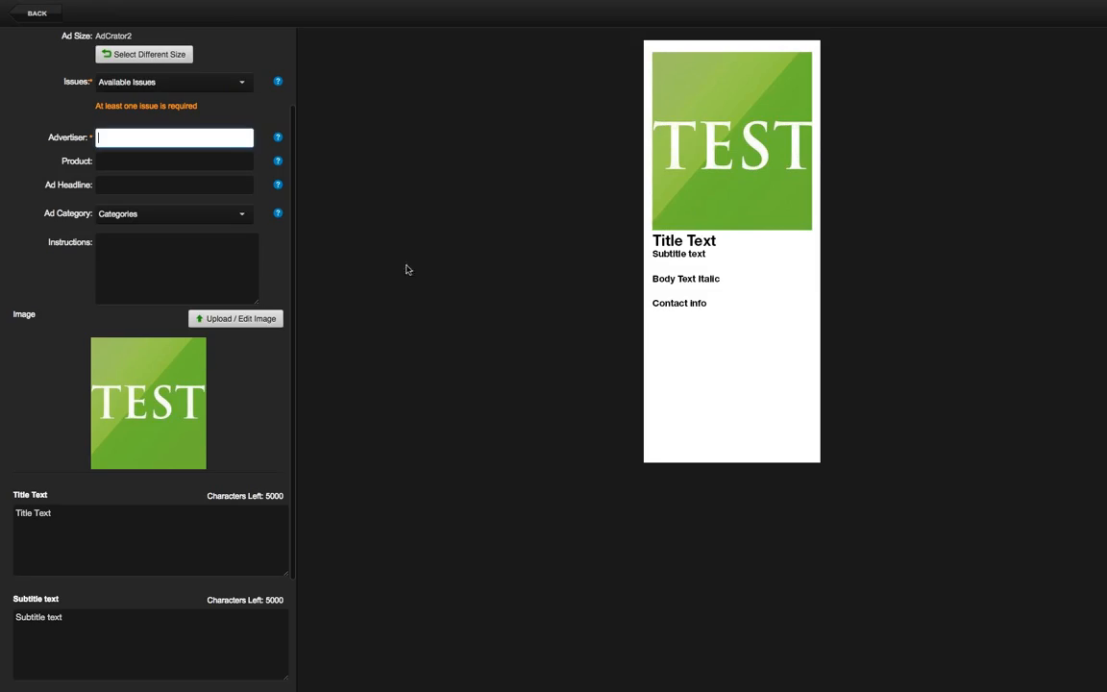
right_click(711, 192)
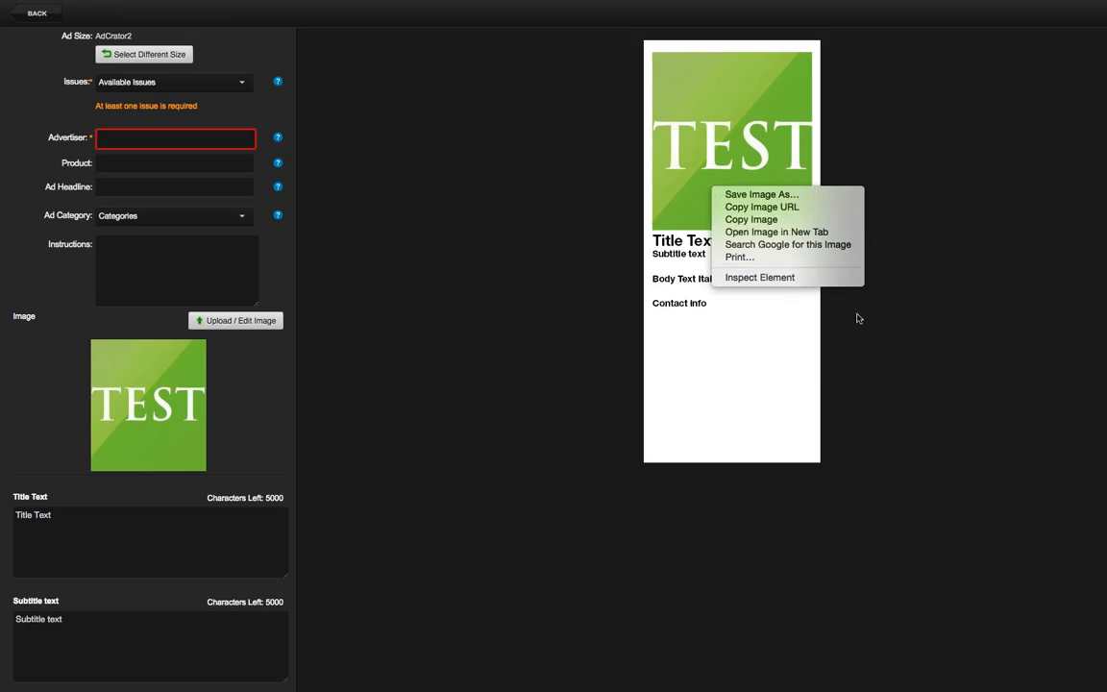
left_click(894, 149)
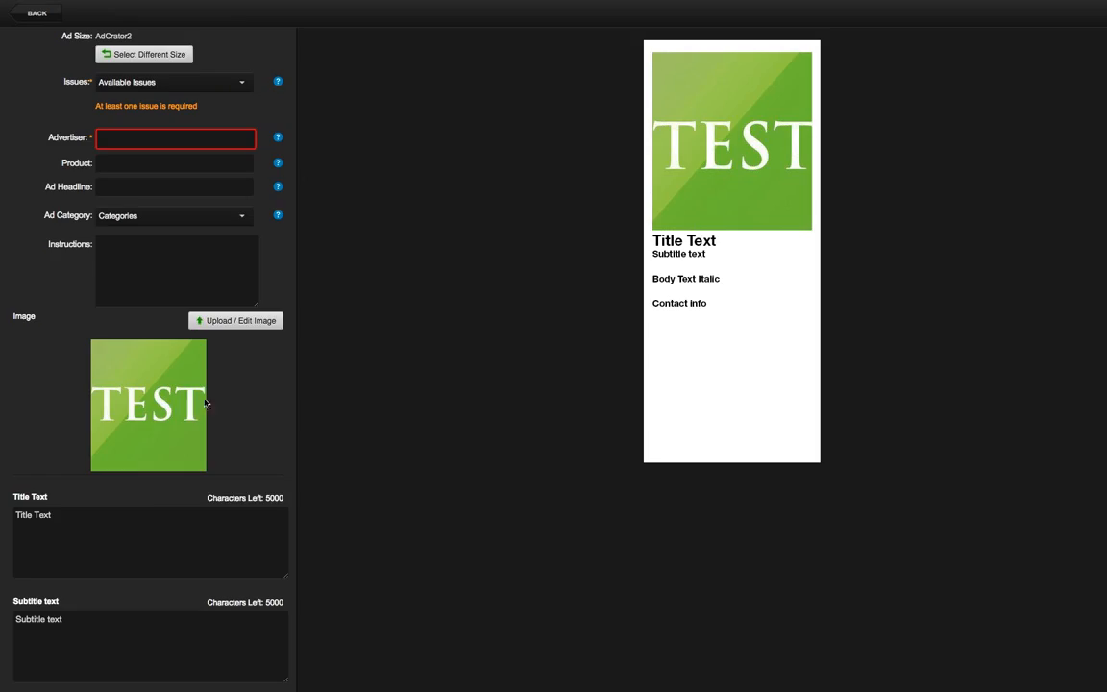
right_click(167, 400)
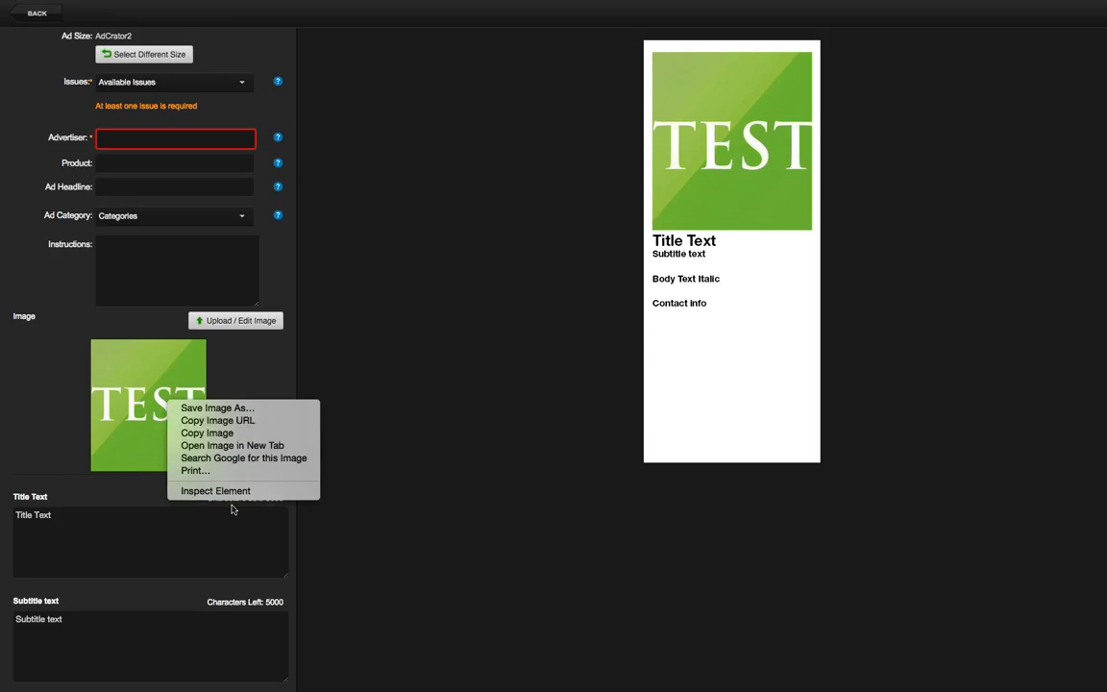
left_click(253, 359)
- Assign the new ad to the 2016 issue and enter "test demo" as the advertiser
left_click(144, 81)
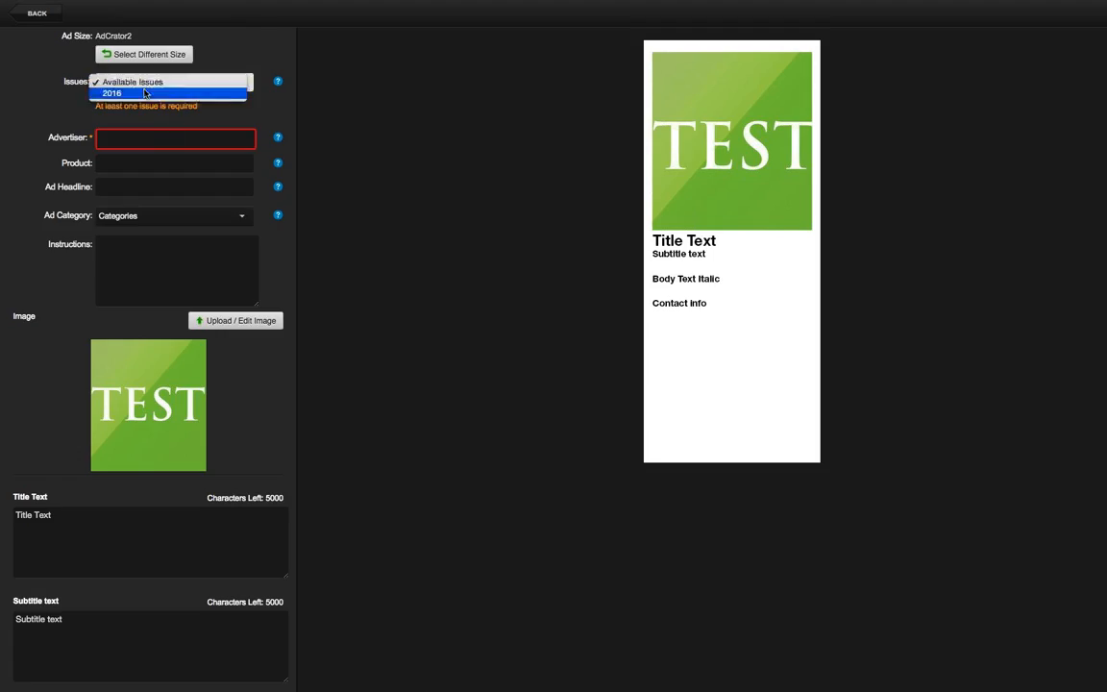
left_click(145, 94)
left_click(125, 136)
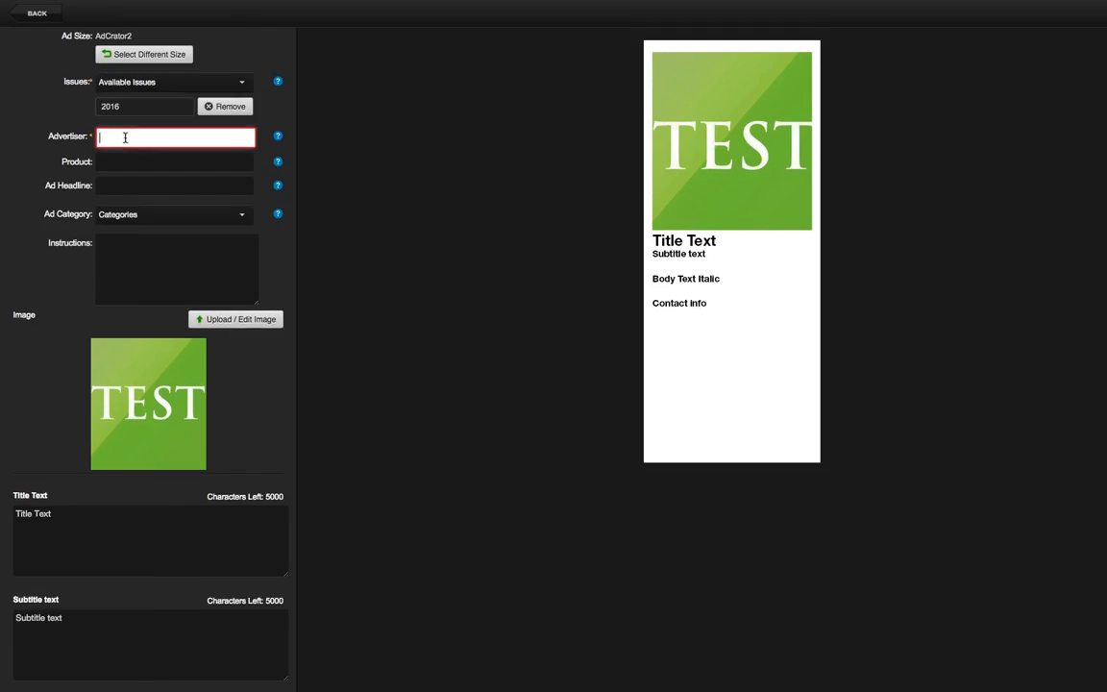
type("test demo")
left_click(21, 172)
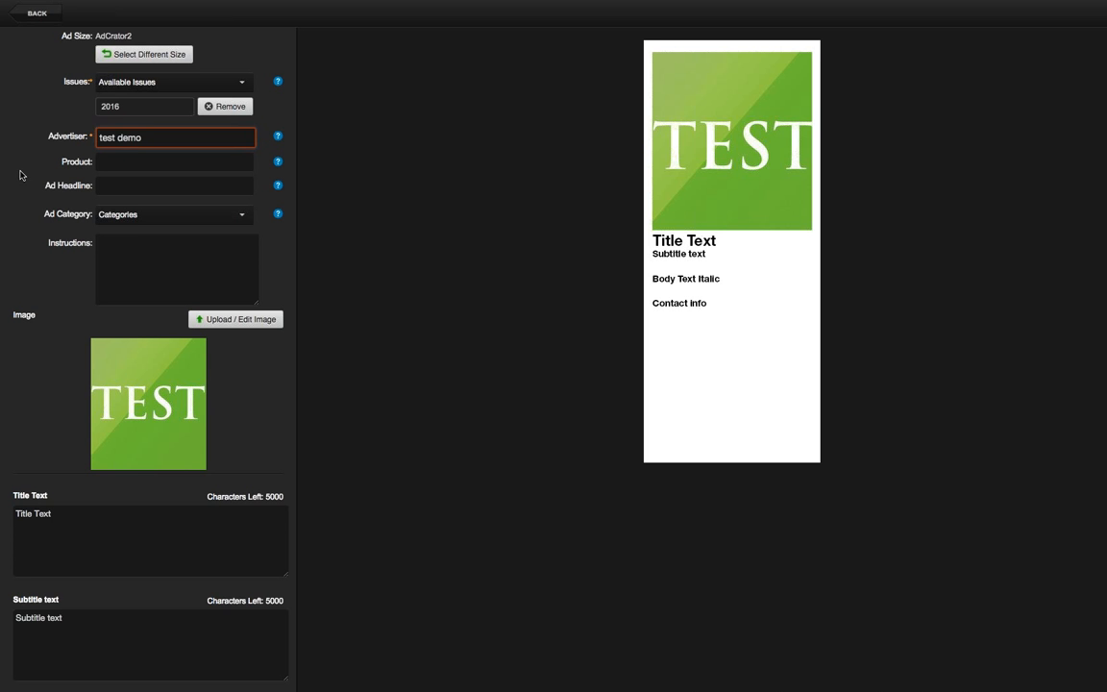
- Replace the ad's template image by uploading Boabab.jpg from Sample ad files/Ad Creator/TestImages/Modern Market
left_click(239, 307)
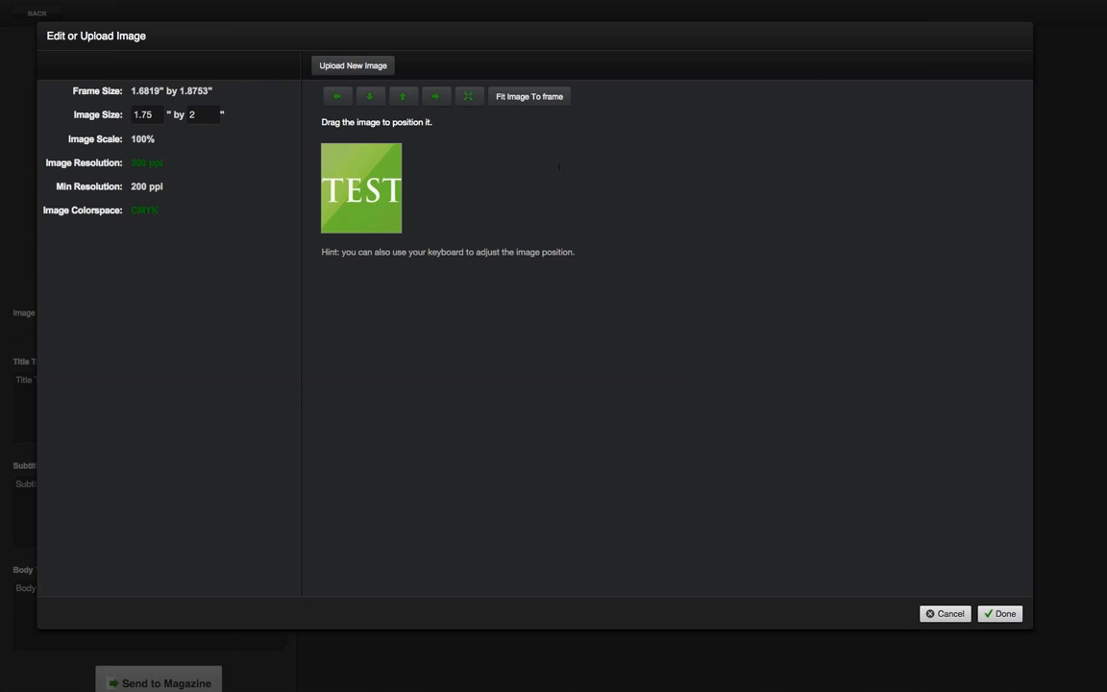
left_click(343, 66)
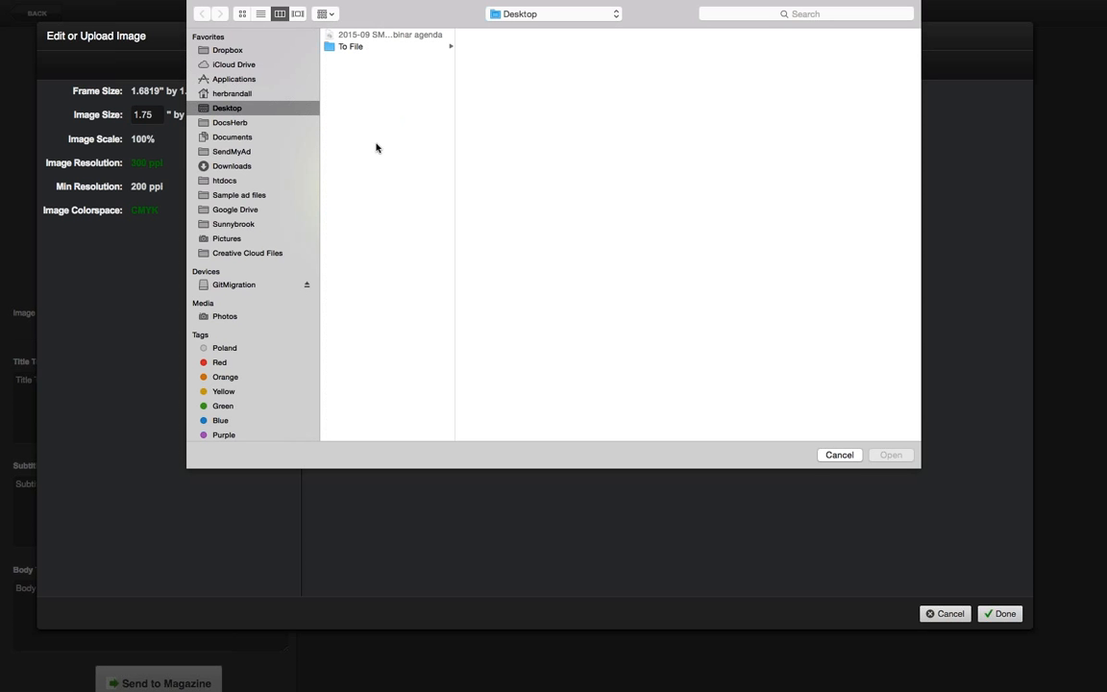
left_click(242, 194)
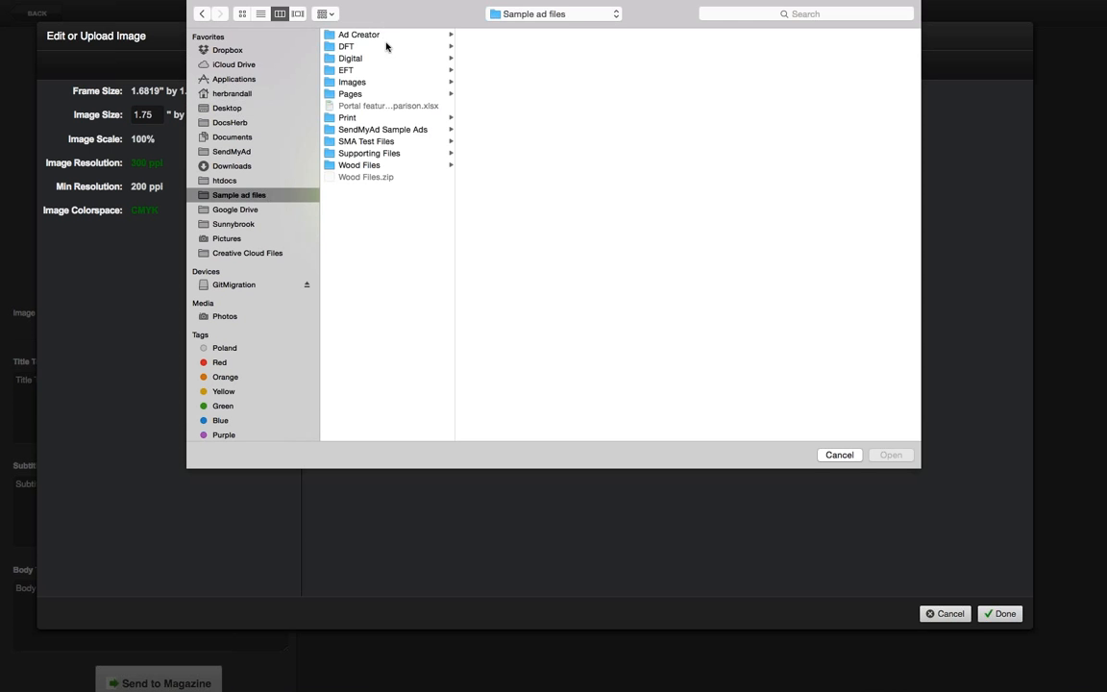
left_click(382, 34)
left_click(519, 129)
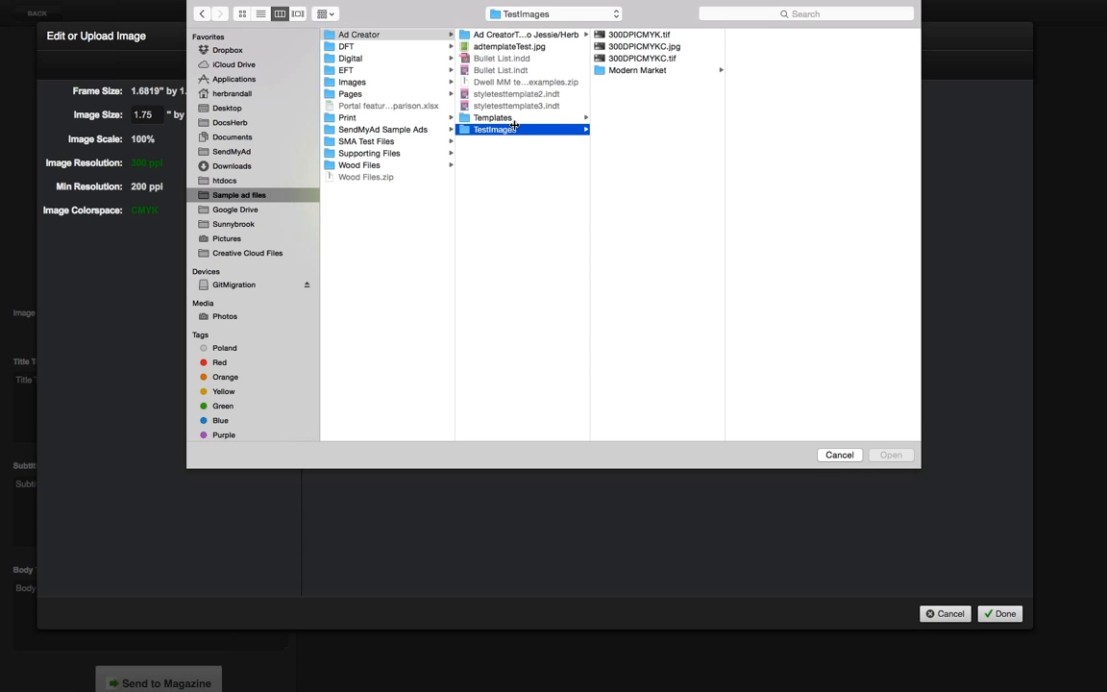
left_click(652, 71)
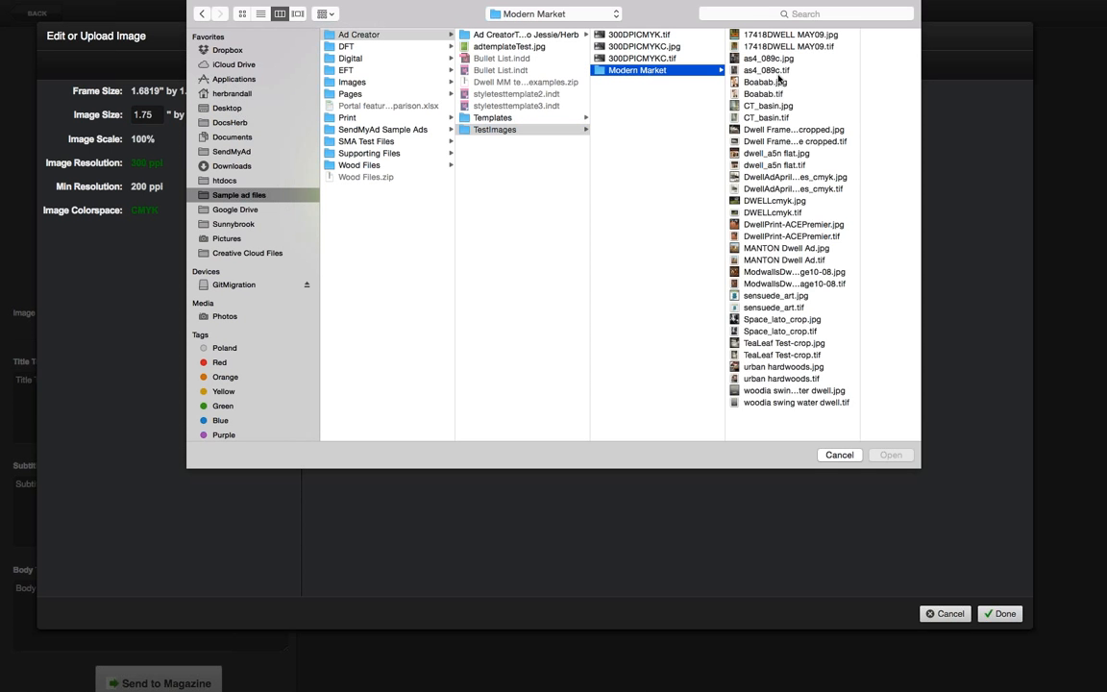
left_click(773, 82)
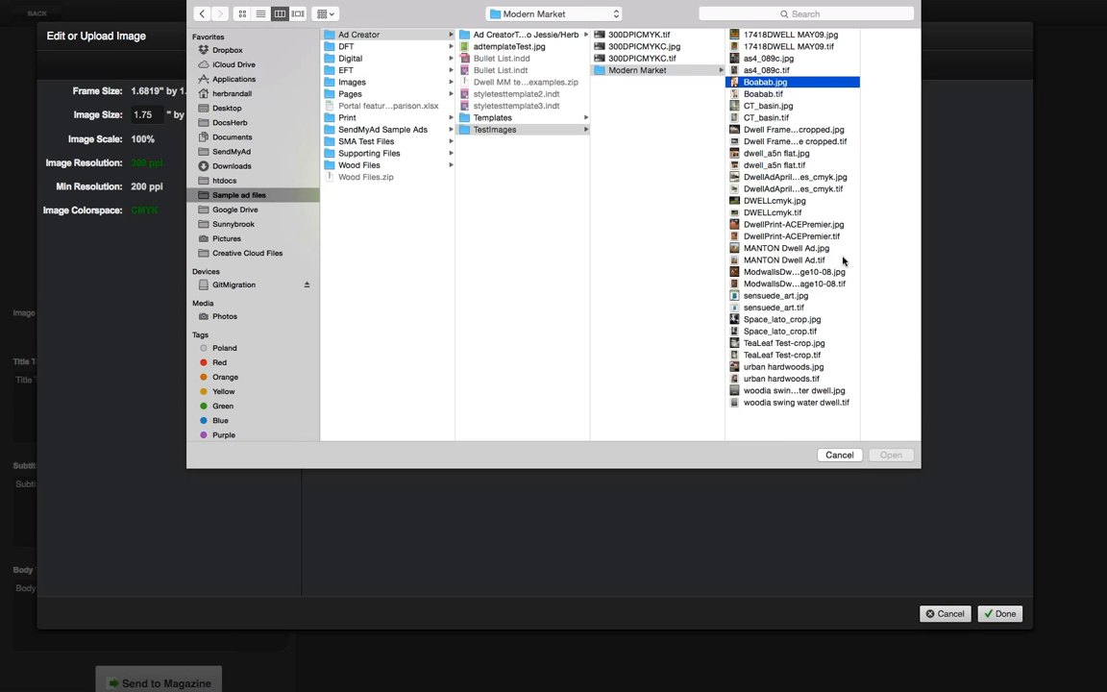
left_click(891, 456)
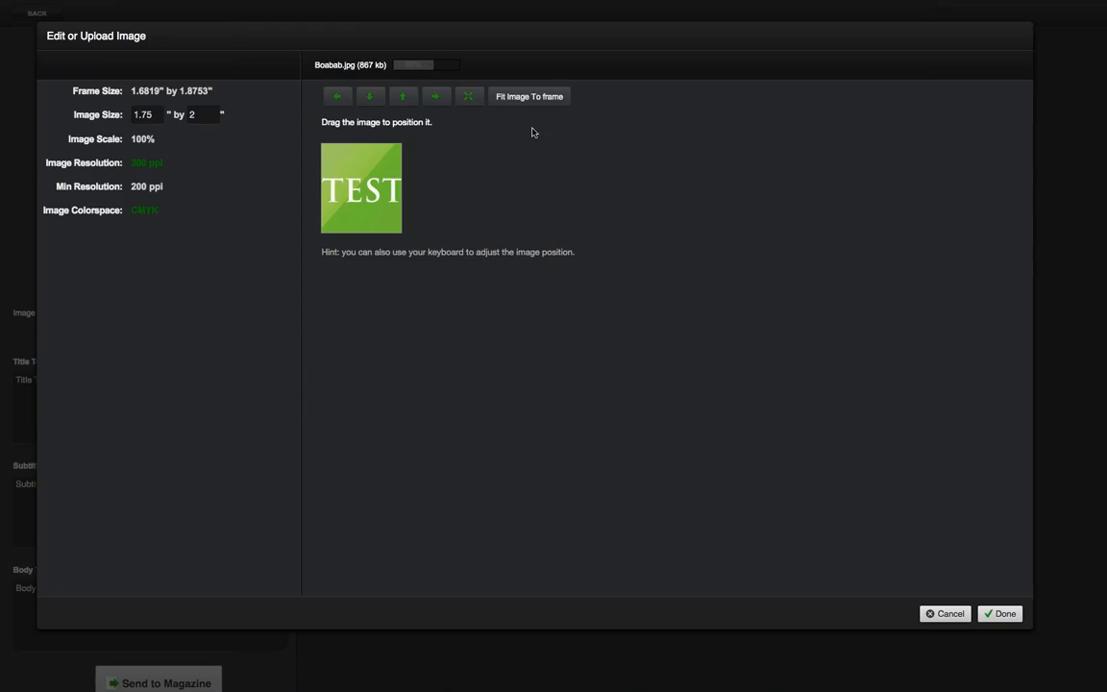
right_click(423, 64)
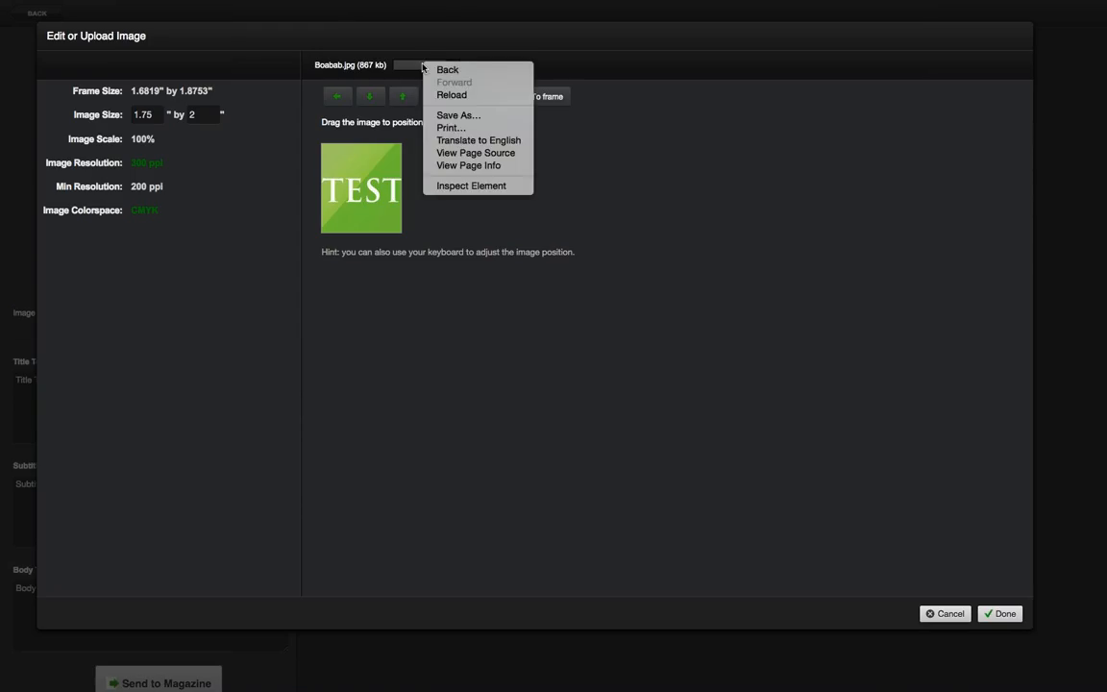
left_click(469, 49)
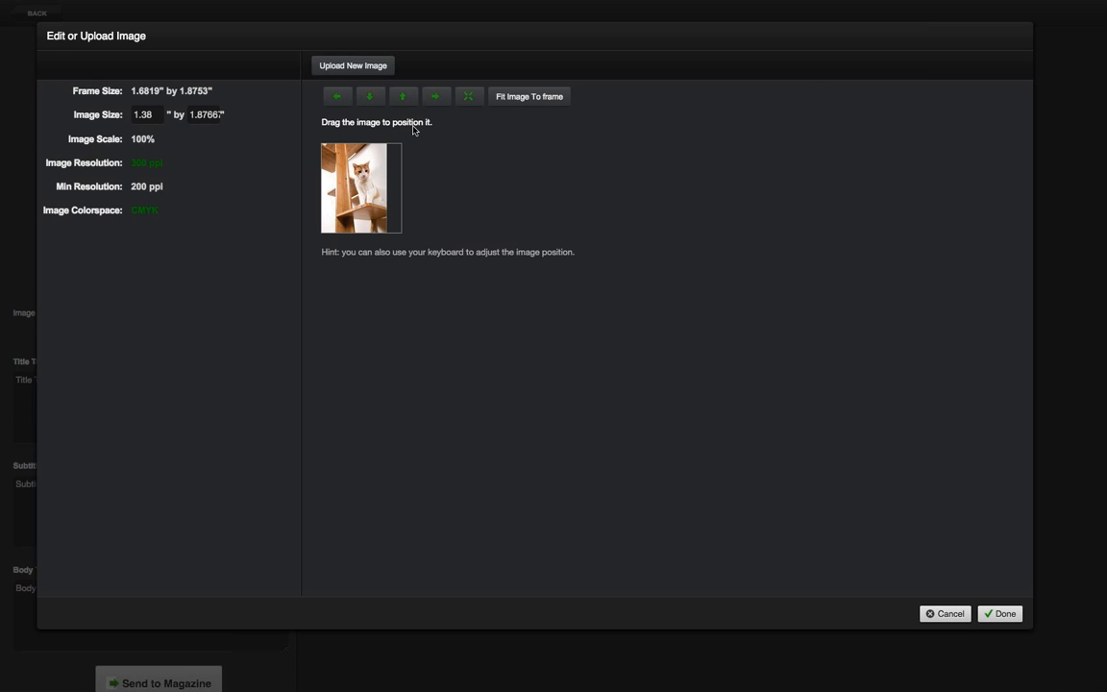
- Reposition the uploaded image within its frame, leaving it centred, and apply the image edit to the ad
left_click_drag(332, 163, 365, 179)
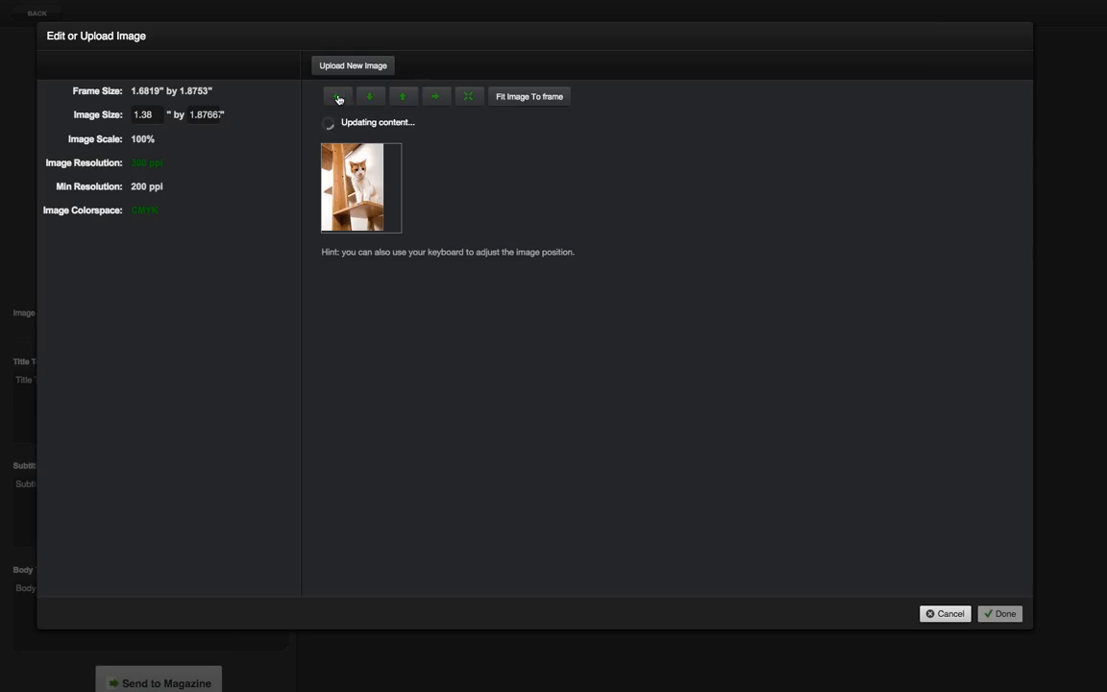
left_click(444, 100)
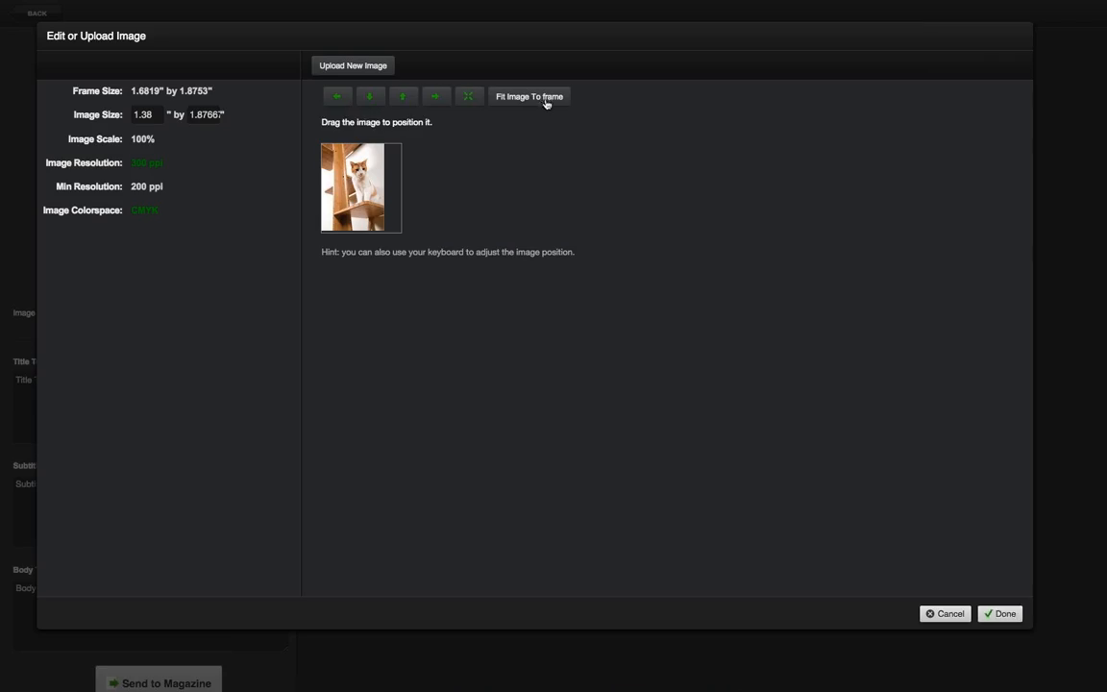
left_click(468, 100)
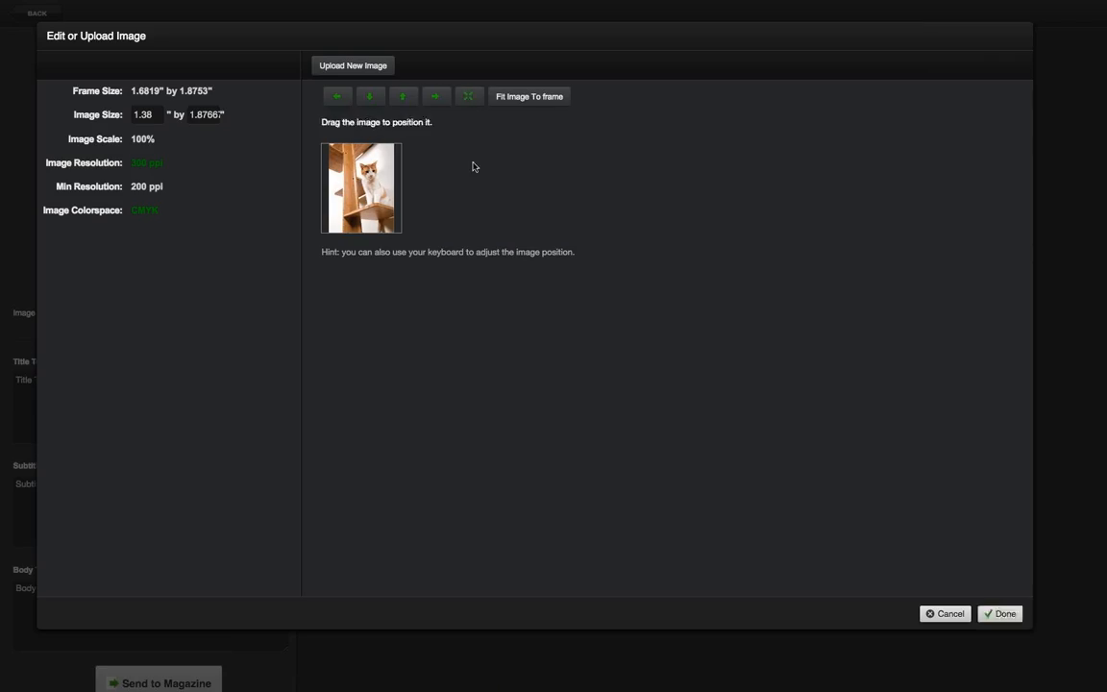
key("Right")
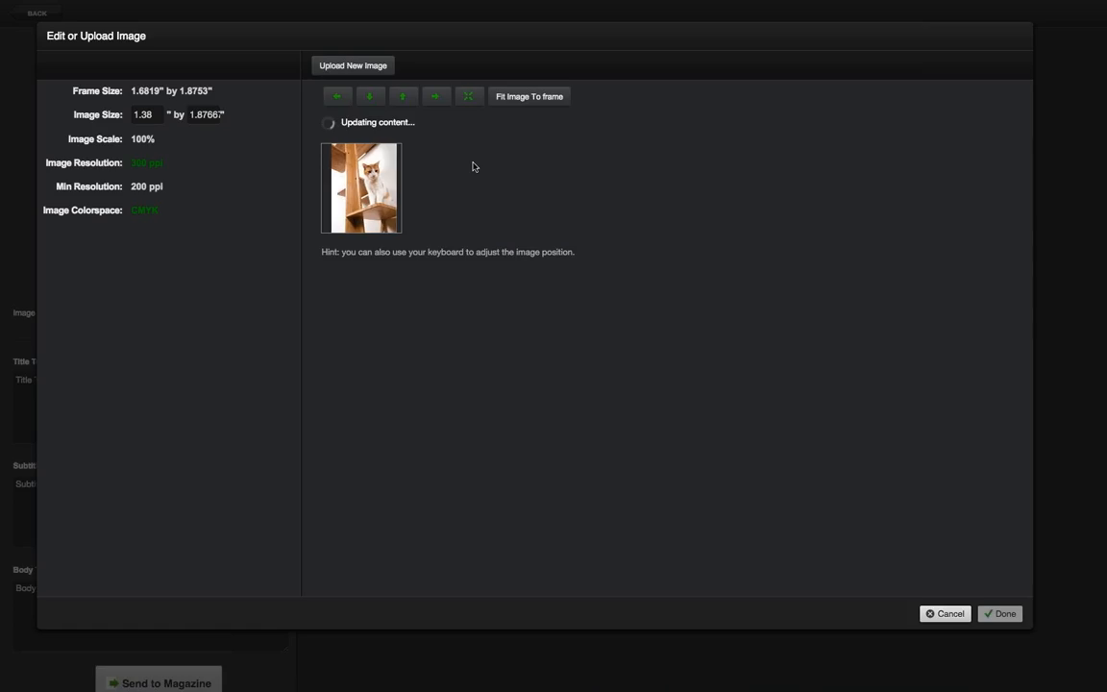
key("Left")
key("Left")
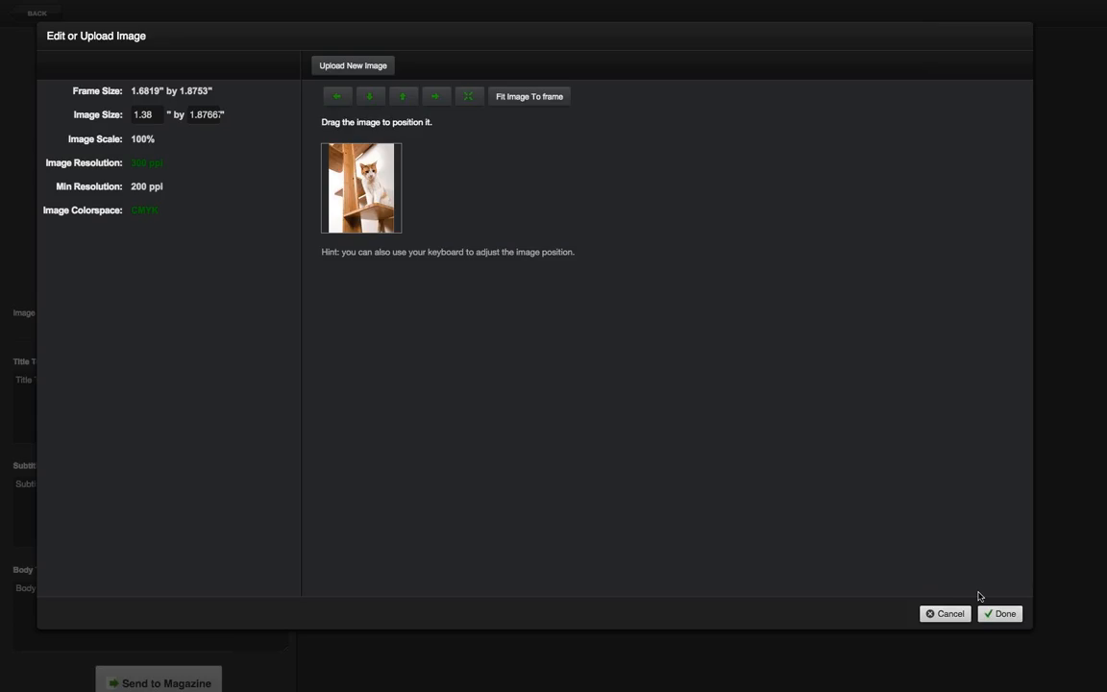
left_click(999, 613)
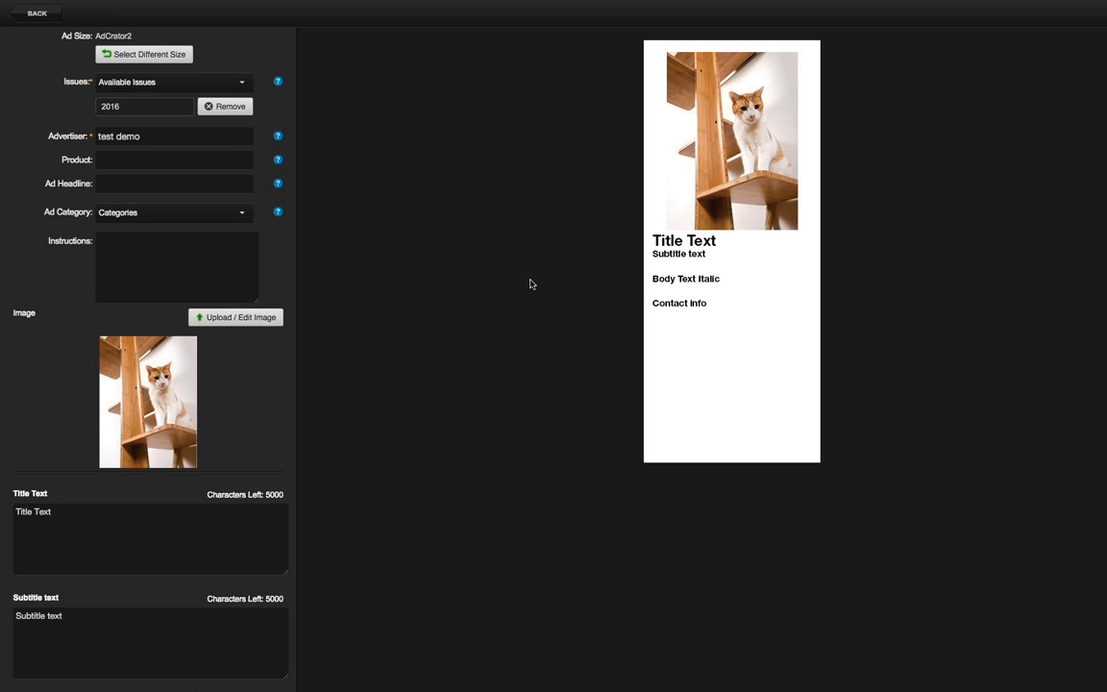
- Set the ad's title to "New ad", subtitle to "subtitle here" and body text to "body copy here", and send the ad to the magazine
left_click(128, 521)
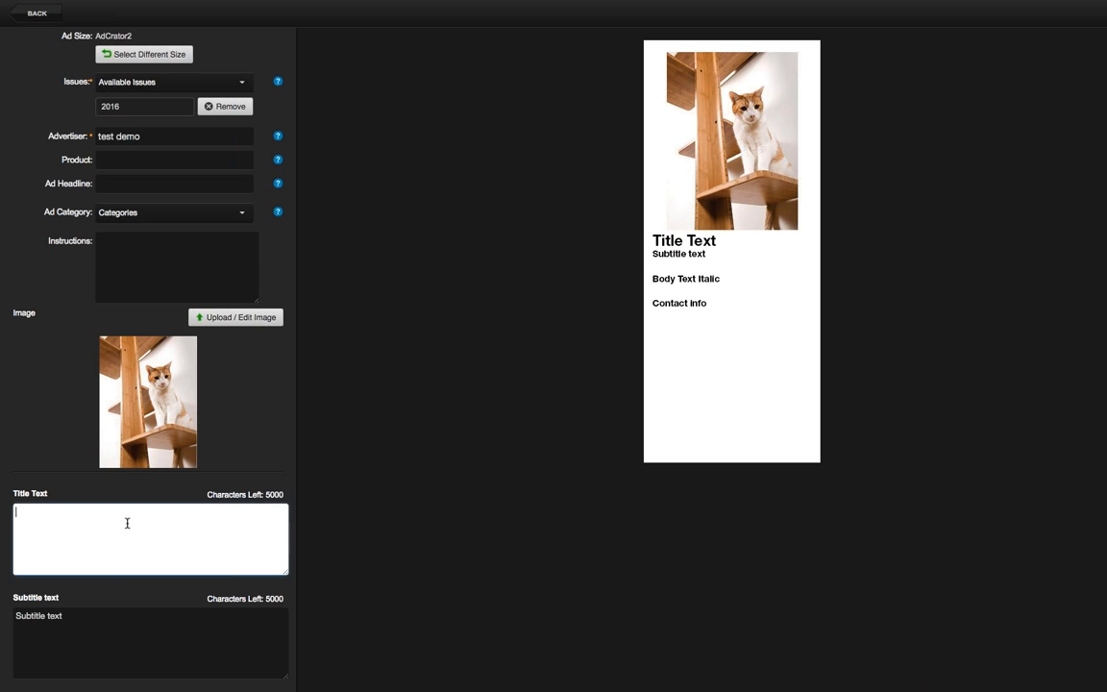
type("New ad")
key("Tab")
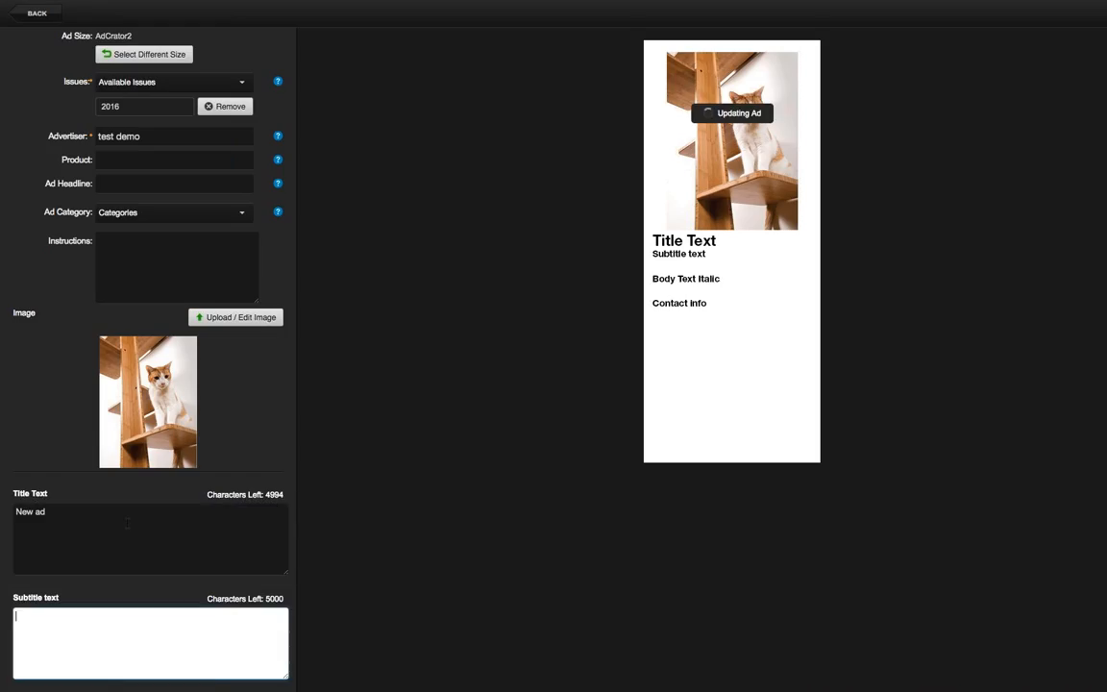
type("subtitle here")
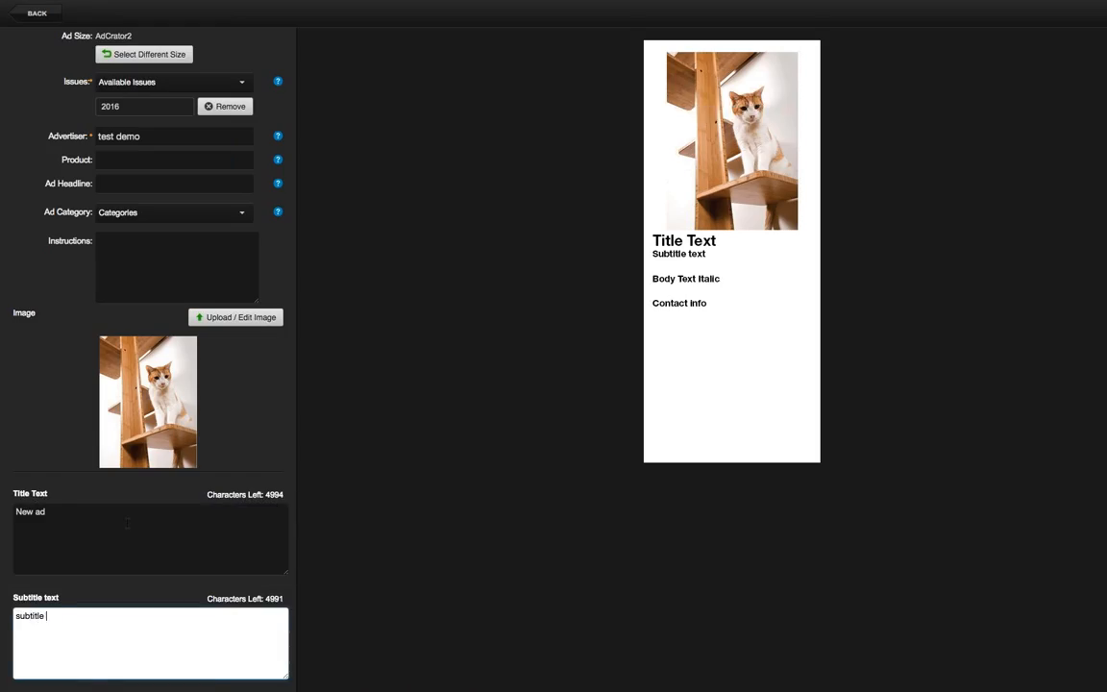
key("Tab")
type("body copy here")
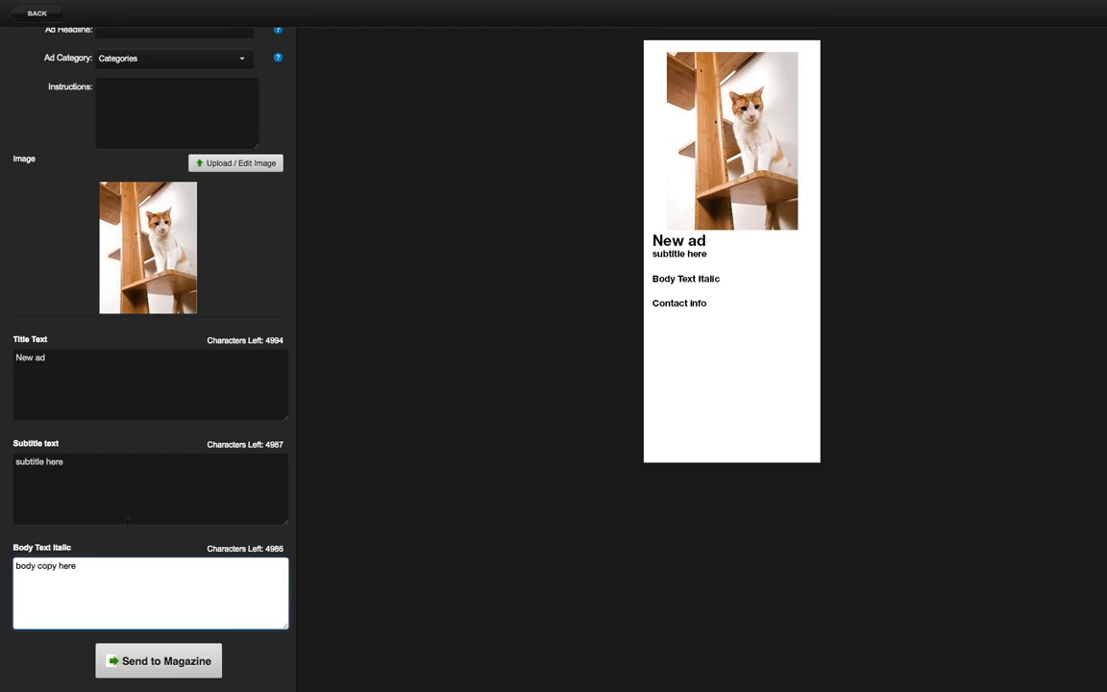
left_click(228, 552)
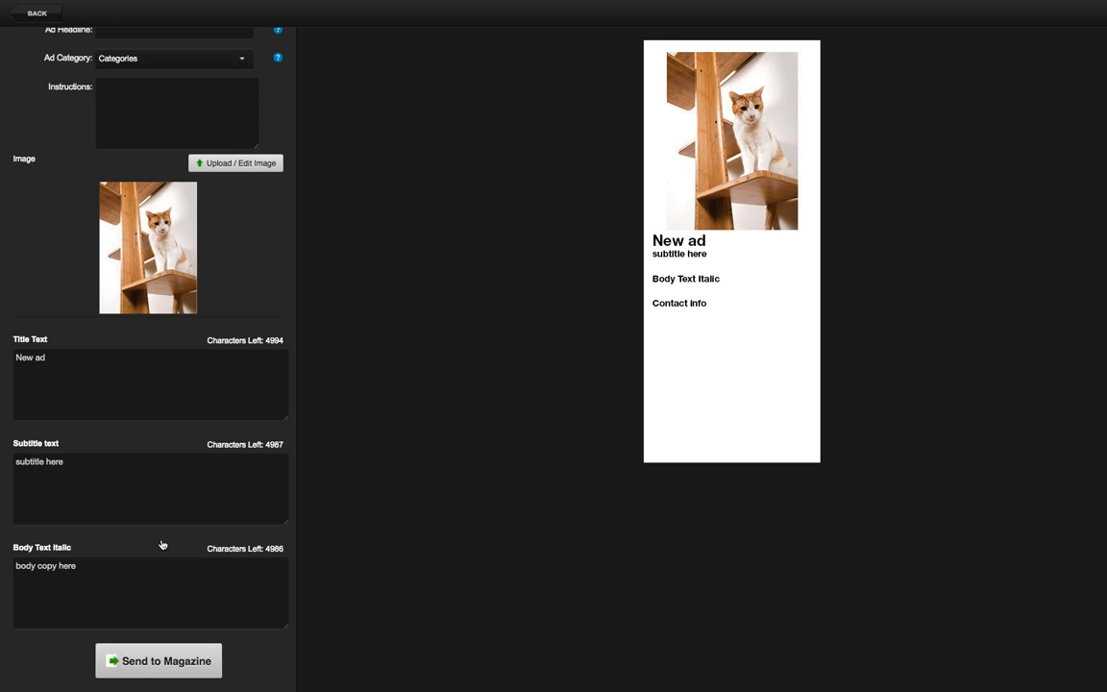
left_click(187, 669)
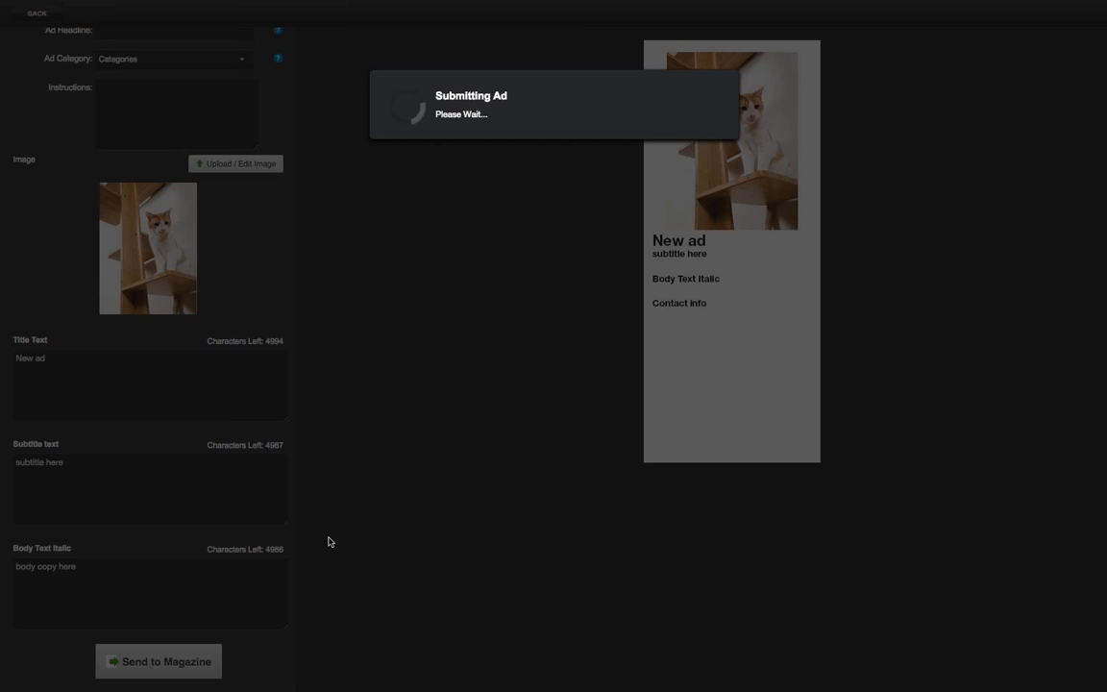